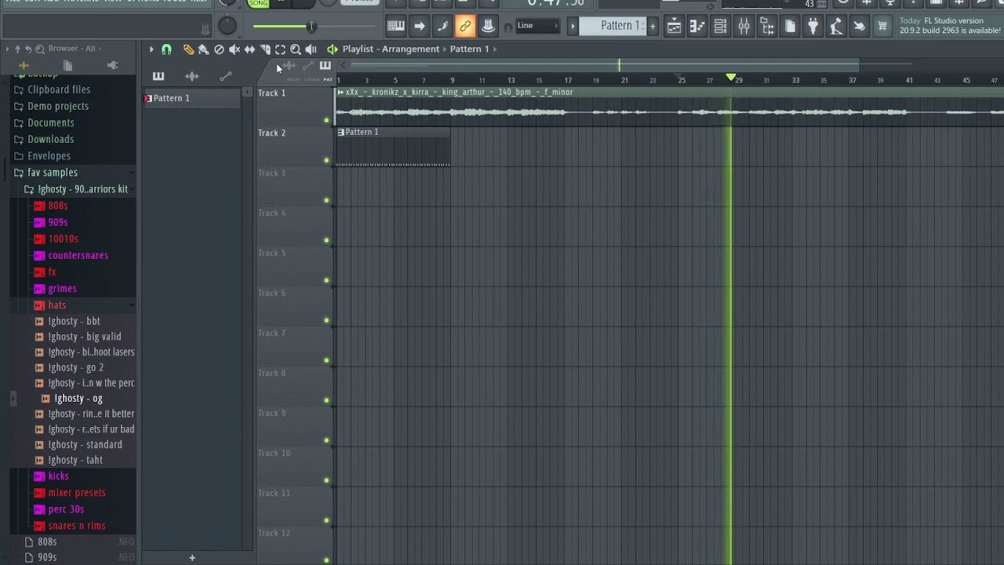
# Play the song with the Track 1 audio clip and open the piano roll of the unsorted !ghosty - standard hi-hat channel
pyautogui.moveTo(338, 109); pyautogui.dragTo(291, 117)
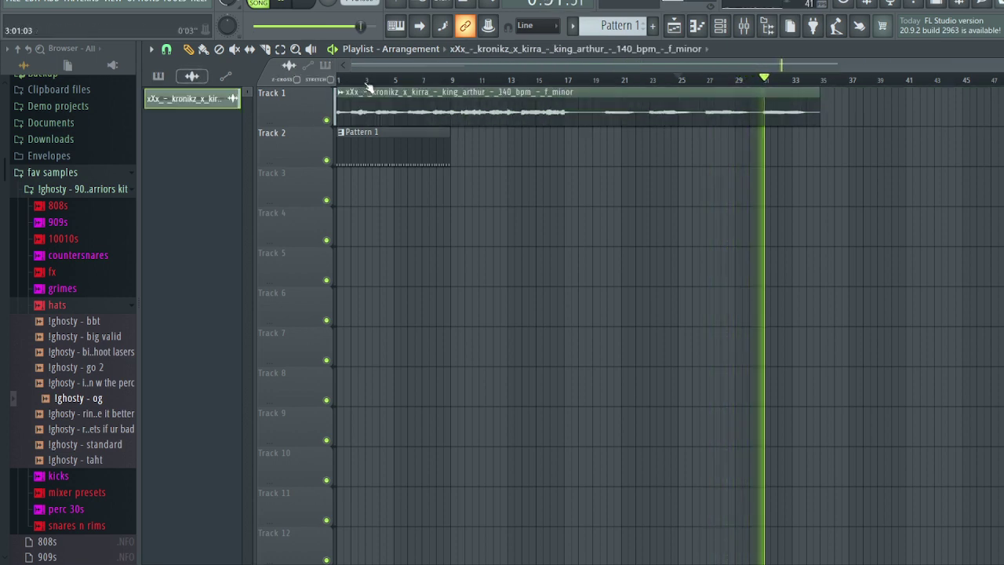
pyautogui.press('space')
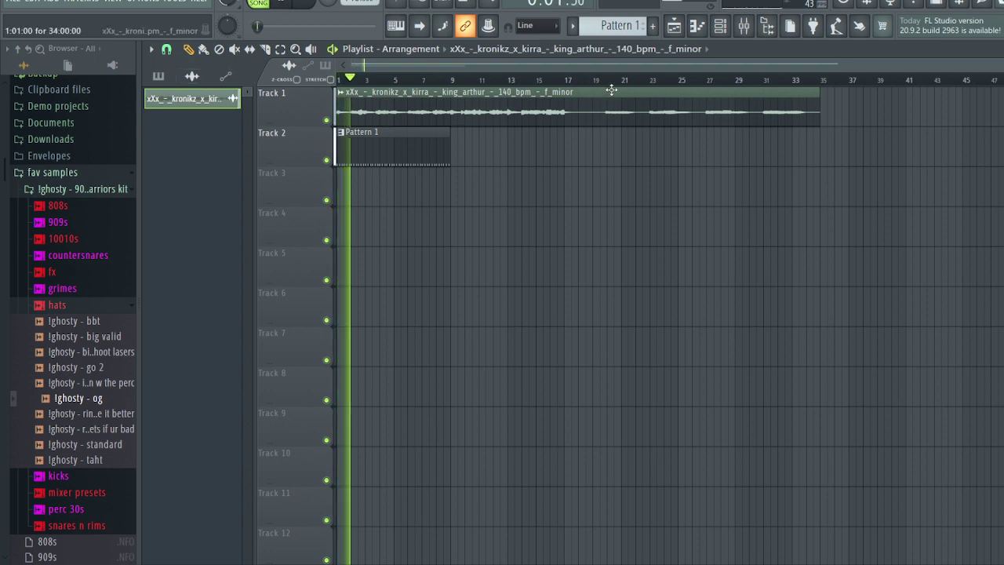
pyautogui.click(720, 25)
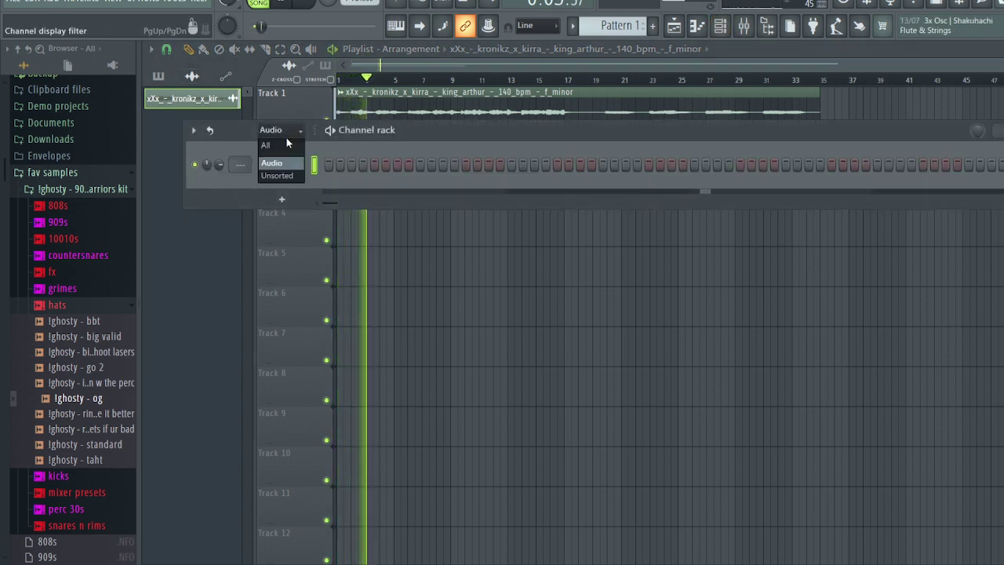
pyautogui.click(292, 175)
pyautogui.click(351, 189)
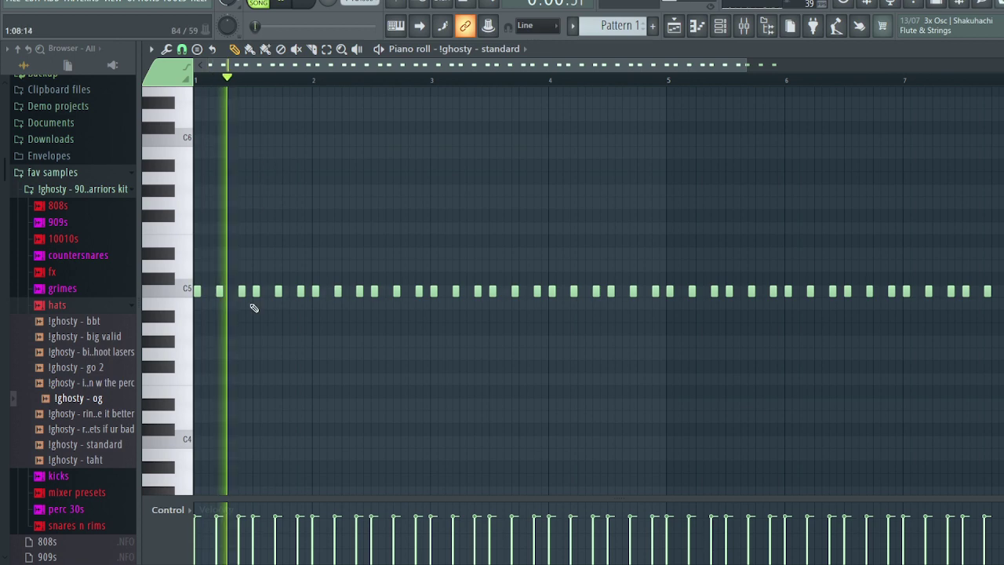
# Add a C5 note between the third and fourth hi-hat hits of bar 1 and ramp the roll's first two velocities upward
pyautogui.moveTo(279, 71); pyautogui.dragTo(257, 72)
pyautogui.click(314, 290)
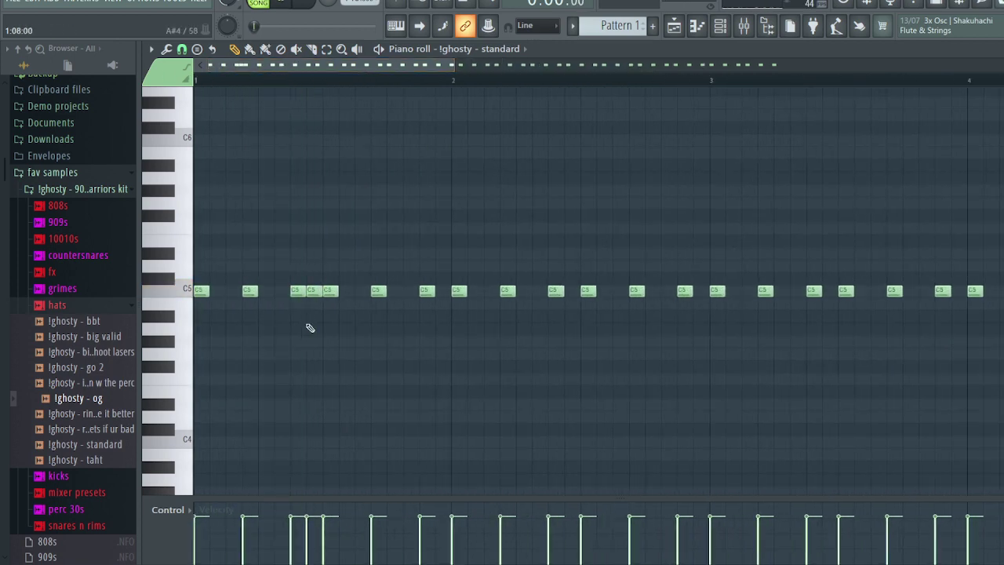
pyautogui.moveTo(292, 543); pyautogui.dragTo(306, 536)
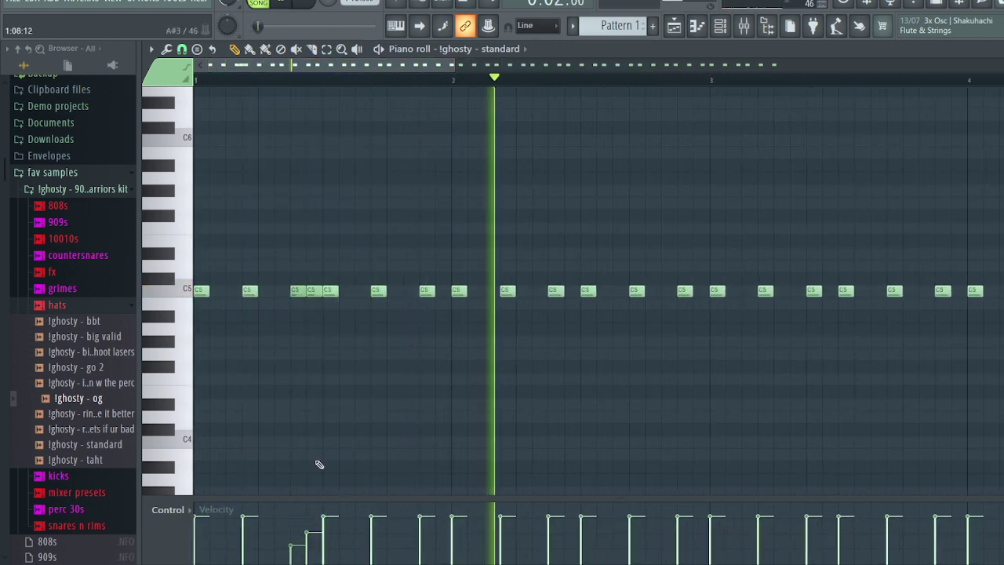
pyautogui.press('space')
# Browse to the Hi hats folder of the Riddler - ALIEN DRUM KIT and audition .Riddler - Heat
pyautogui.click(102, 305)
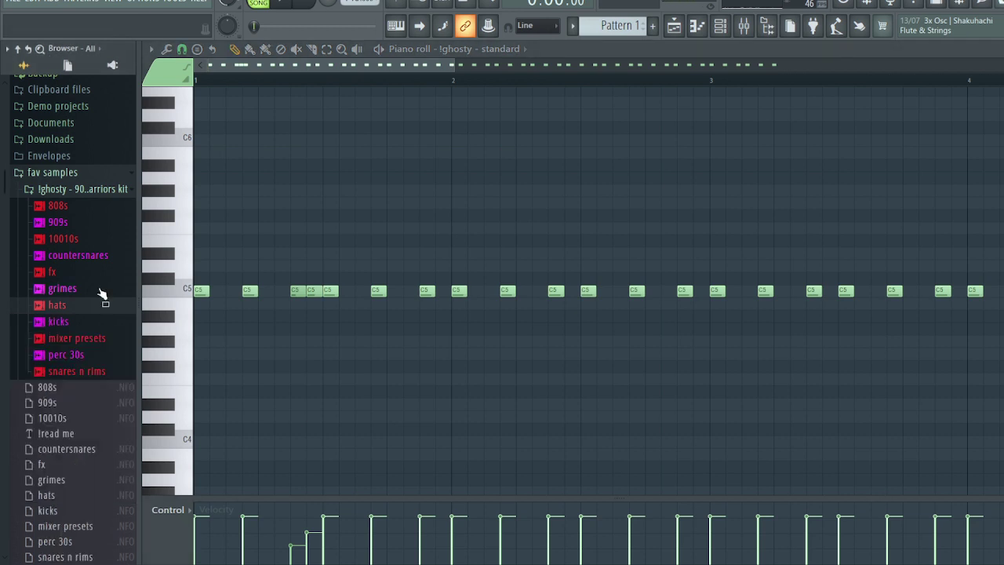
pyautogui.click(89, 189)
pyautogui.click(72, 470)
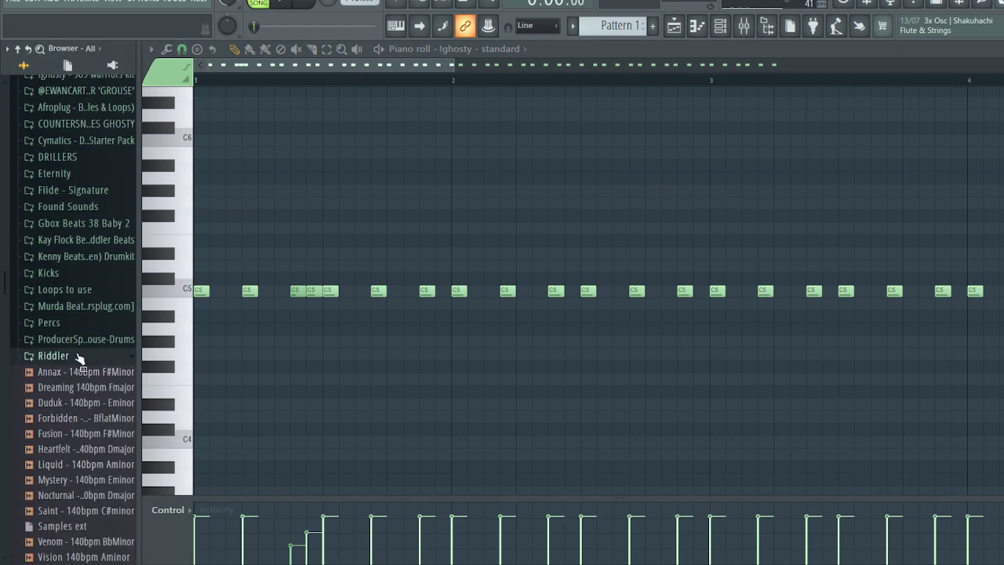
pyautogui.click(75, 356)
pyautogui.click(80, 371)
pyautogui.click(87, 456)
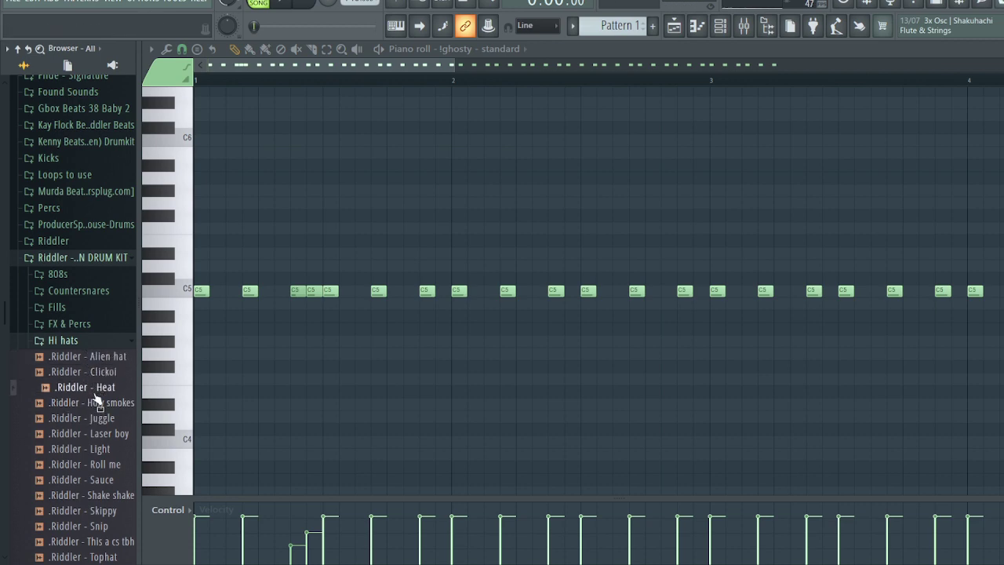
# Replace the hi-hat channel's sample with .Riddler - Heat and enable its volume envelope with a 2% attack time
pyautogui.click(720, 26)
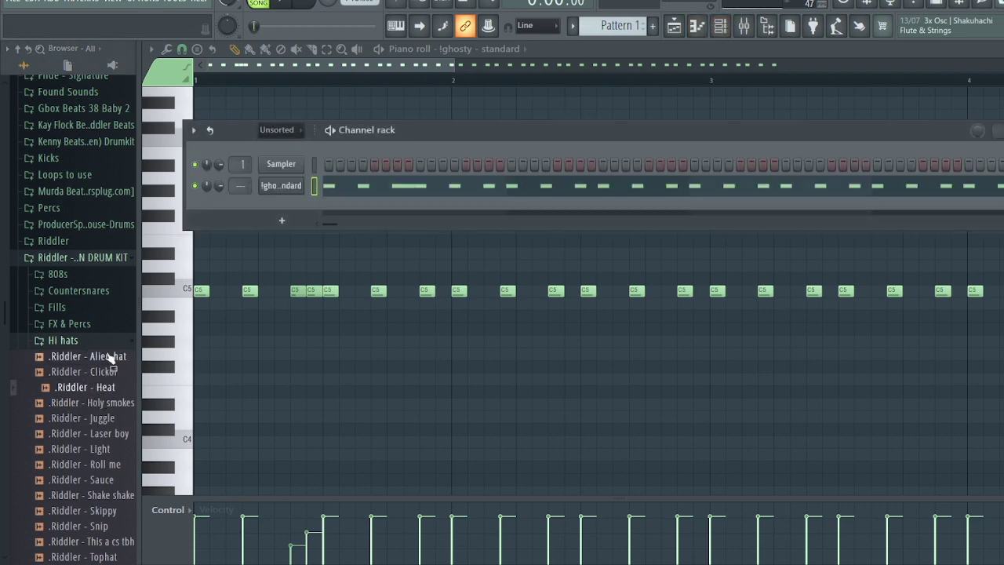
pyautogui.moveTo(283, 189); pyautogui.dragTo(281, 190)
pyautogui.click(272, 191)
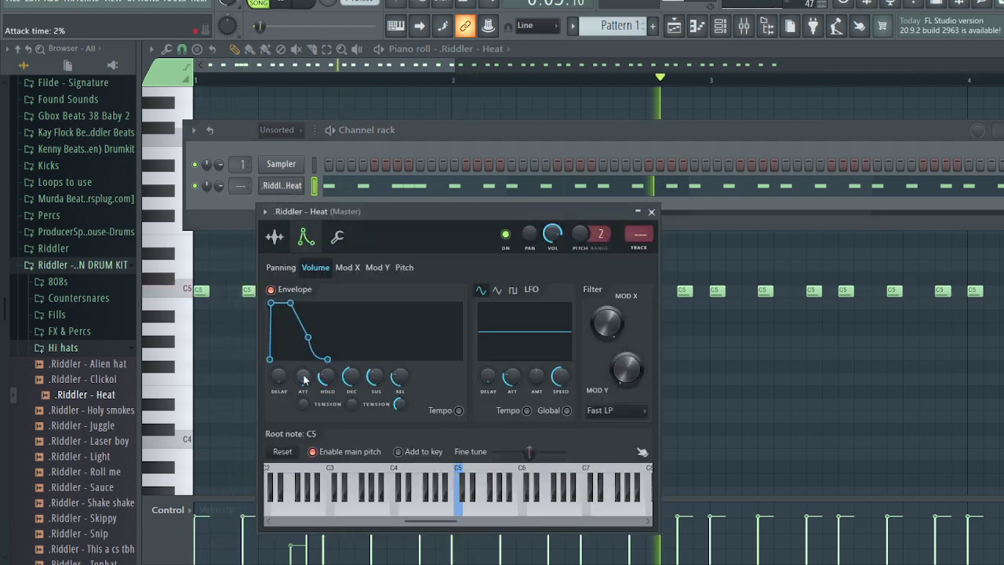
# Select all the hi-hat notes as the playback region and set the hi-hat channel's volume to 55%
pyautogui.rightClick(222, 361)
pyautogui.hotkey('ctrl', 'a')
pyautogui.scroll(-2, 397, 362)
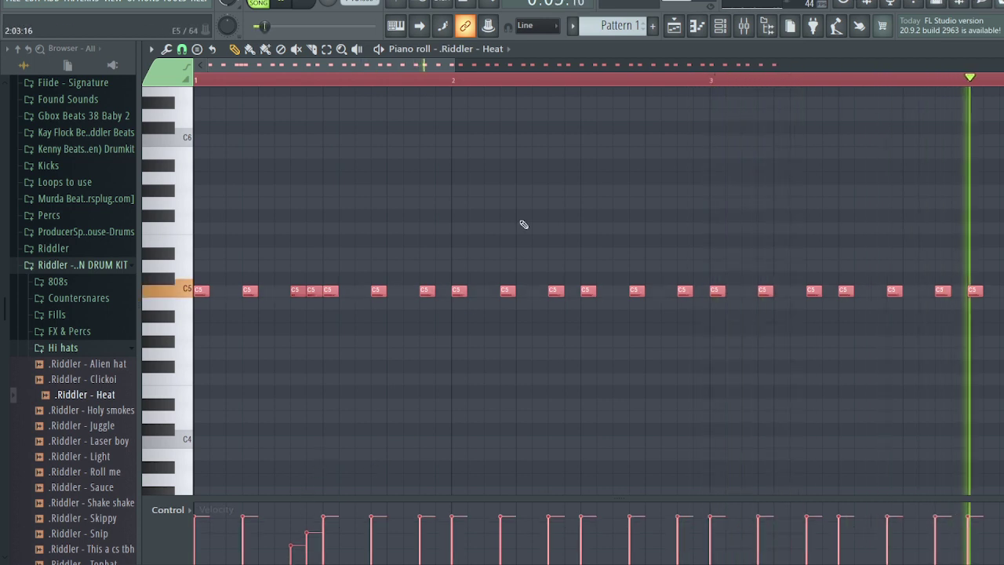
pyautogui.press('F6')
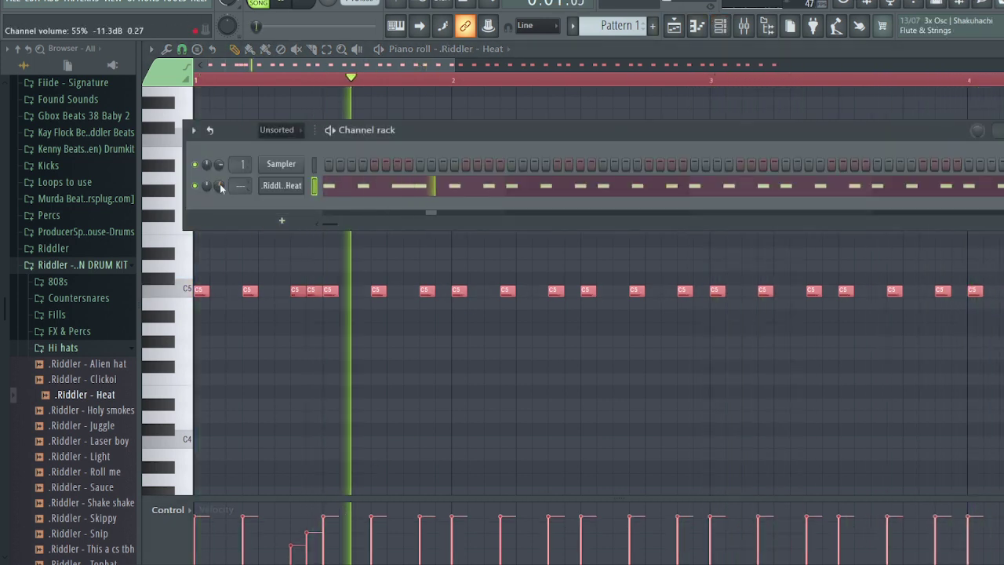
# Add C5 notes after bar 3's first and mid-bar hits and just before bar 4, lowering one velocity per roll to about 30%
pyautogui.click(733, 291)
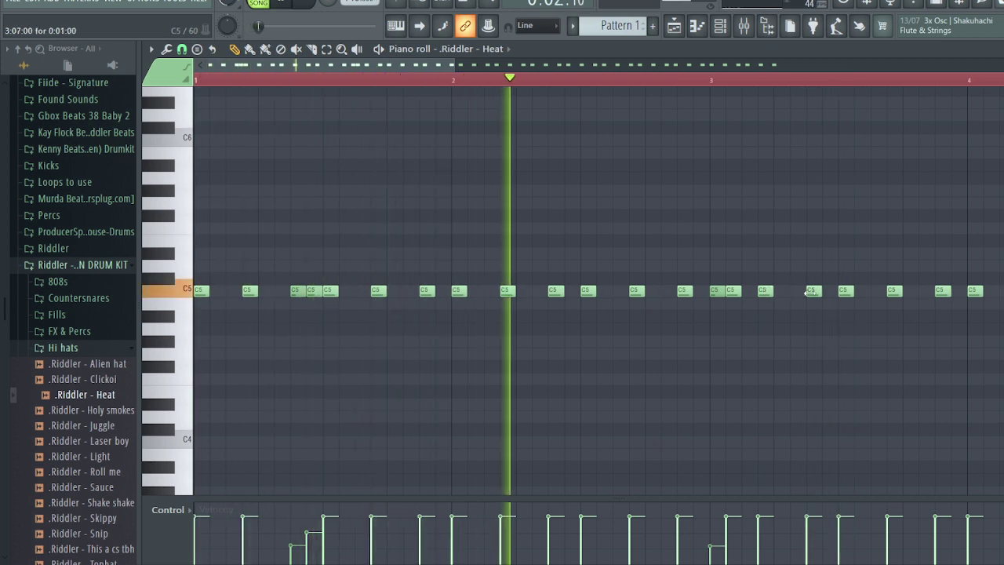
pyautogui.click(858, 293)
pyautogui.click(839, 545)
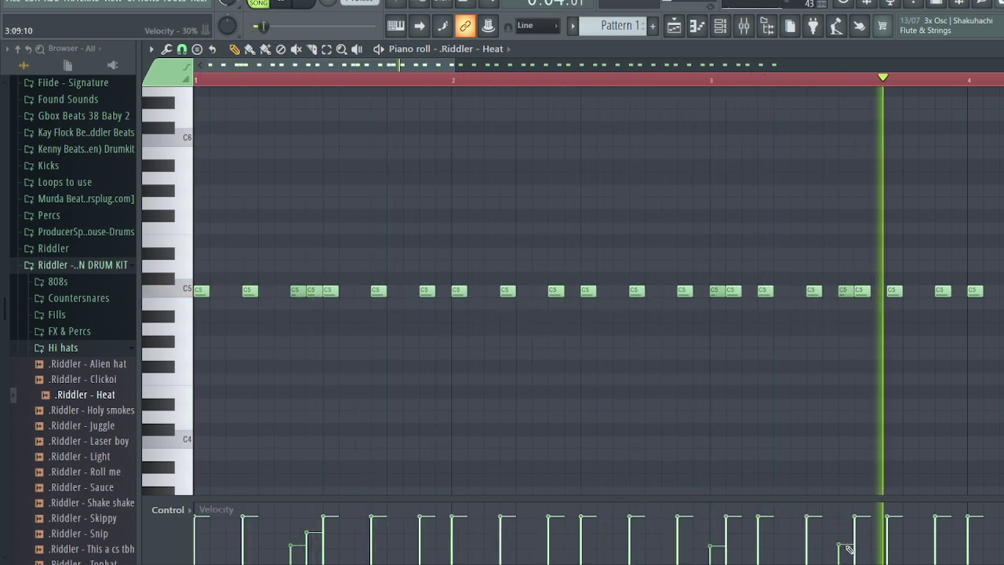
pyautogui.click(952, 292)
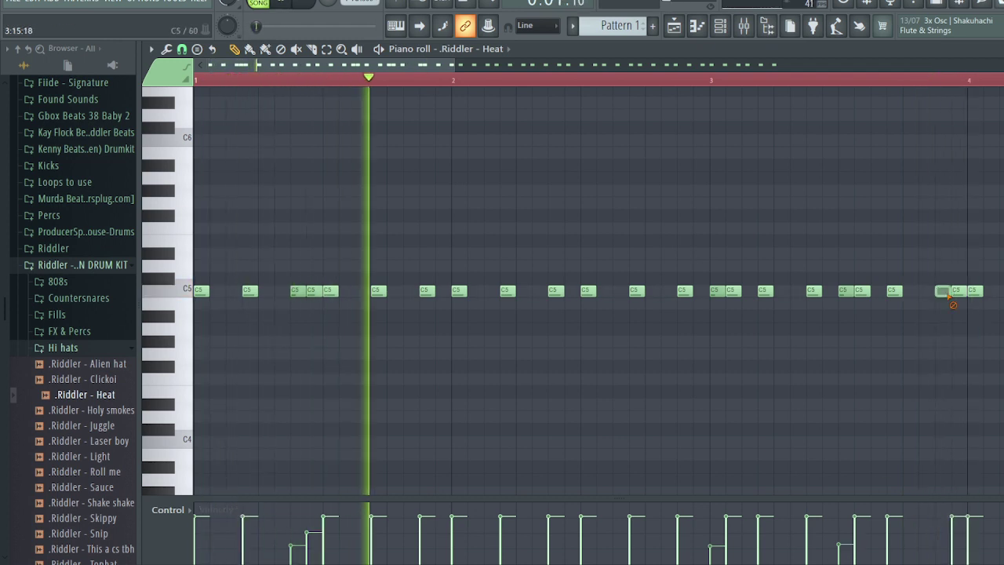
pyautogui.click(951, 547)
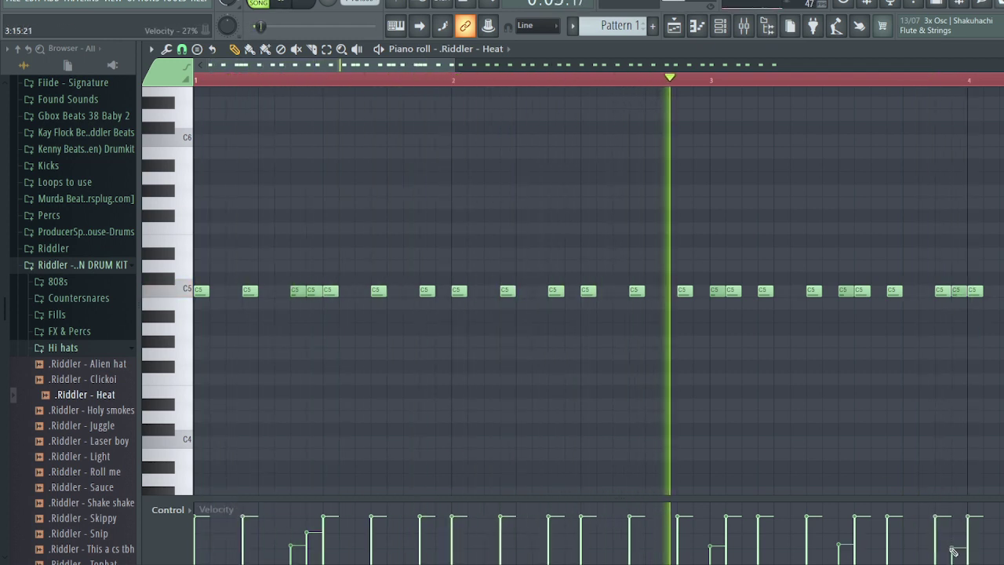
# Lower the velocities of bar 1's second, sixth and seventh hi-hat notes and bar 2's second note, checking them by playback
pyautogui.press('space')
pyautogui.press('space')
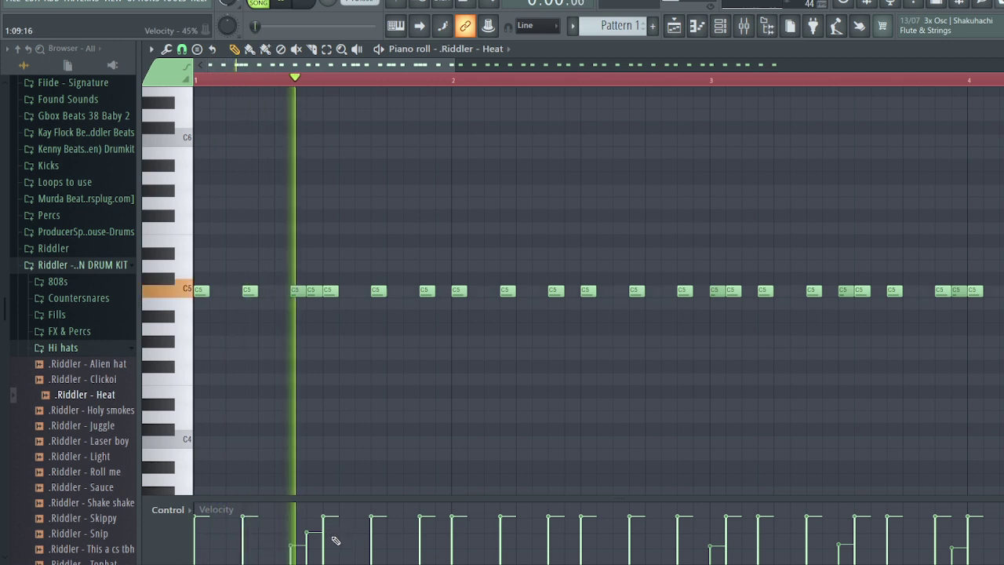
pyautogui.press('space')
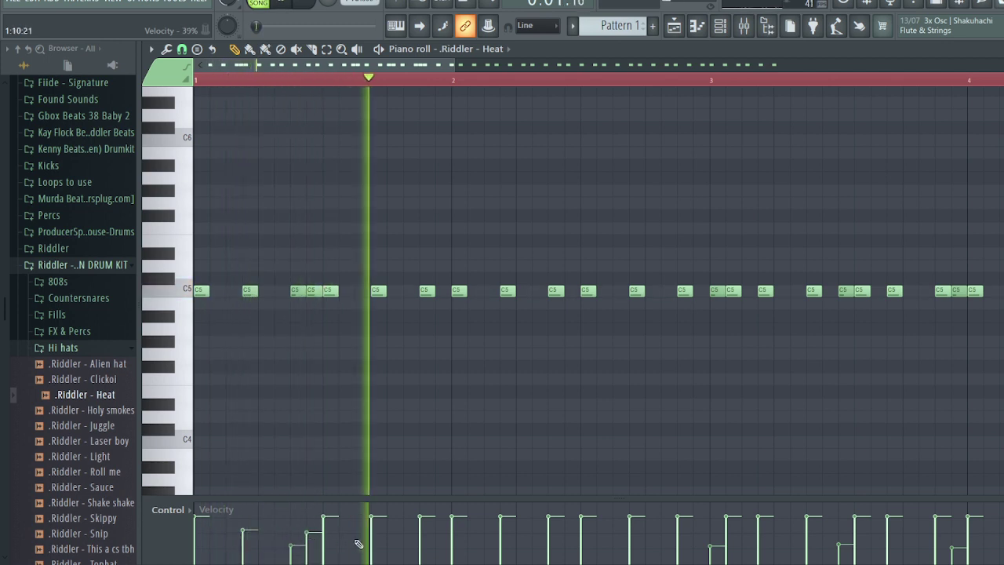
pyautogui.click(377, 534)
pyautogui.press('space')
pyautogui.press('space')
pyautogui.click(422, 529)
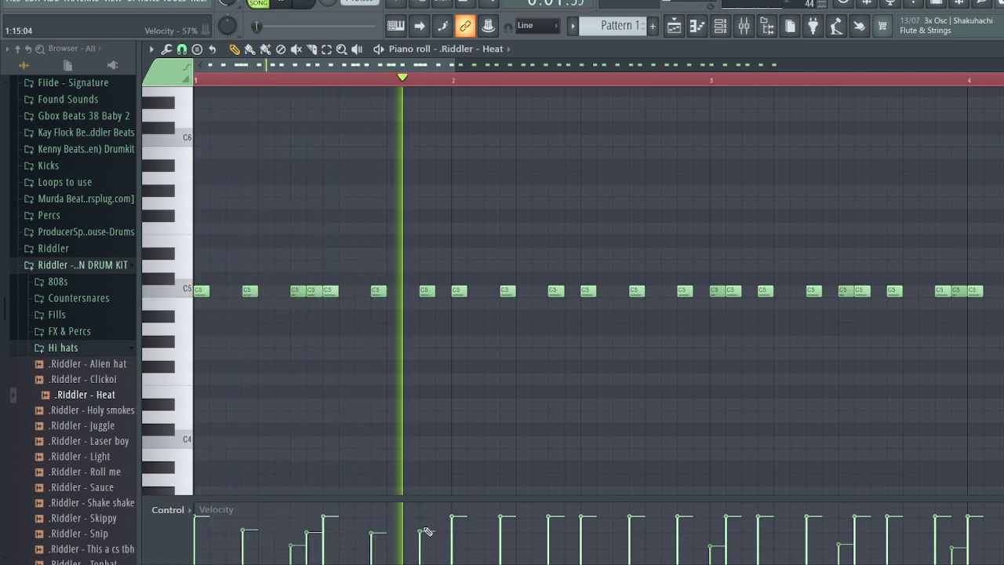
pyautogui.click(499, 524)
pyautogui.press('space')
pyautogui.press('space')
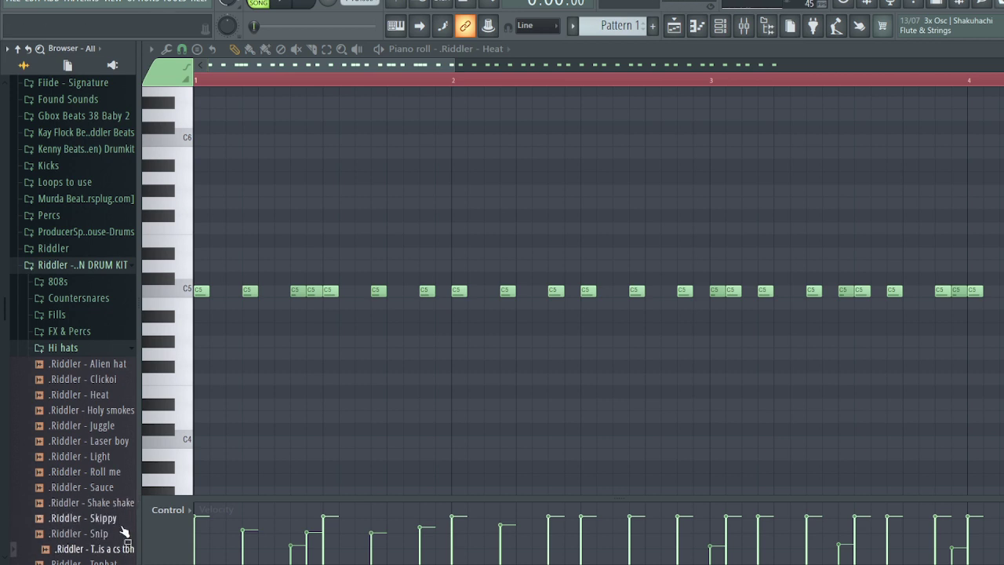
# Audition further hi-hat samples in the Riddler kit and replace the hi-hat channel's sample with .Riddler - Tophat
pyautogui.scroll(-2, 123, 518)
pyautogui.click(123, 499)
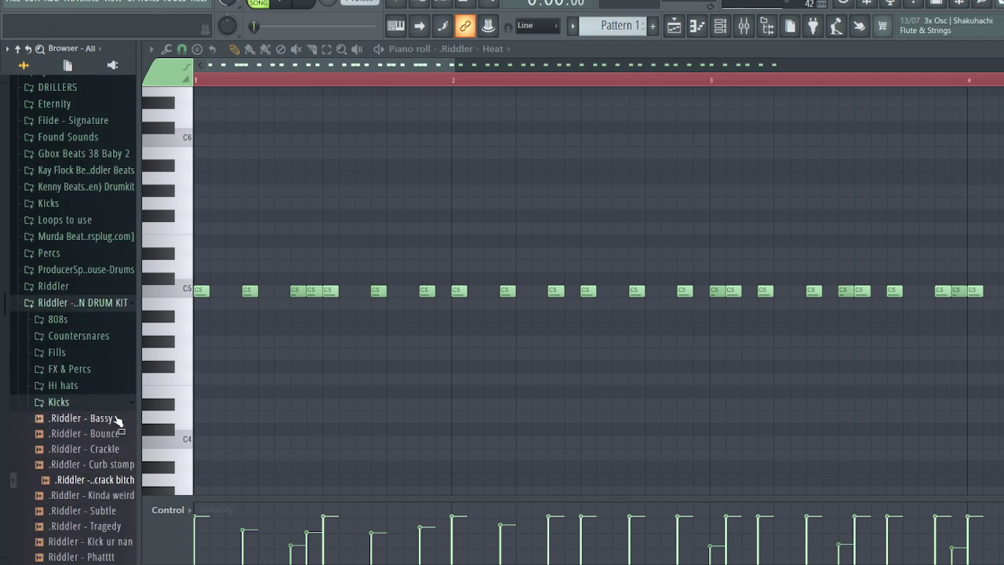
pyautogui.click(106, 385)
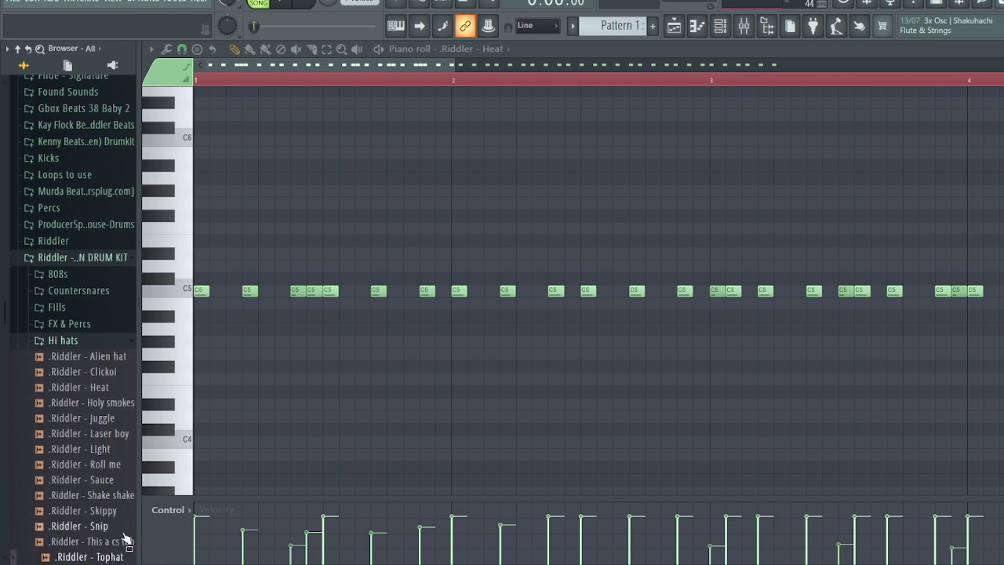
pyautogui.scroll(-2, 123, 538)
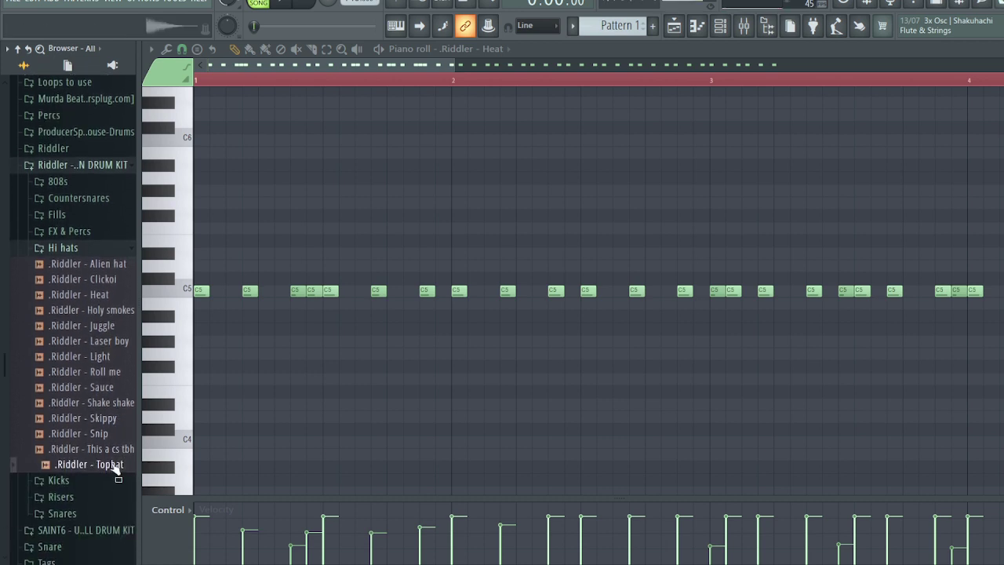
pyautogui.click(720, 26)
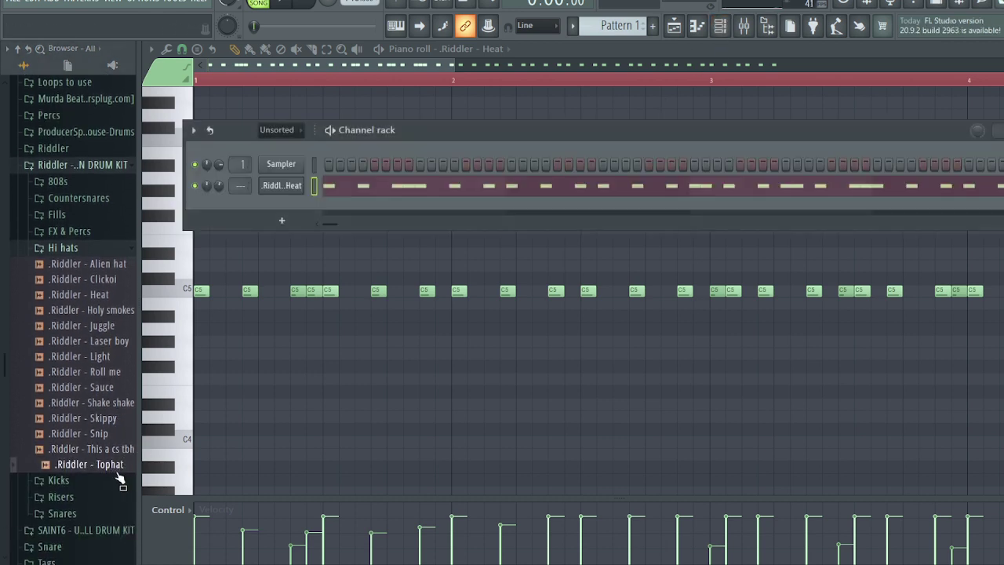
pyautogui.moveTo(283, 193); pyautogui.dragTo(287, 190)
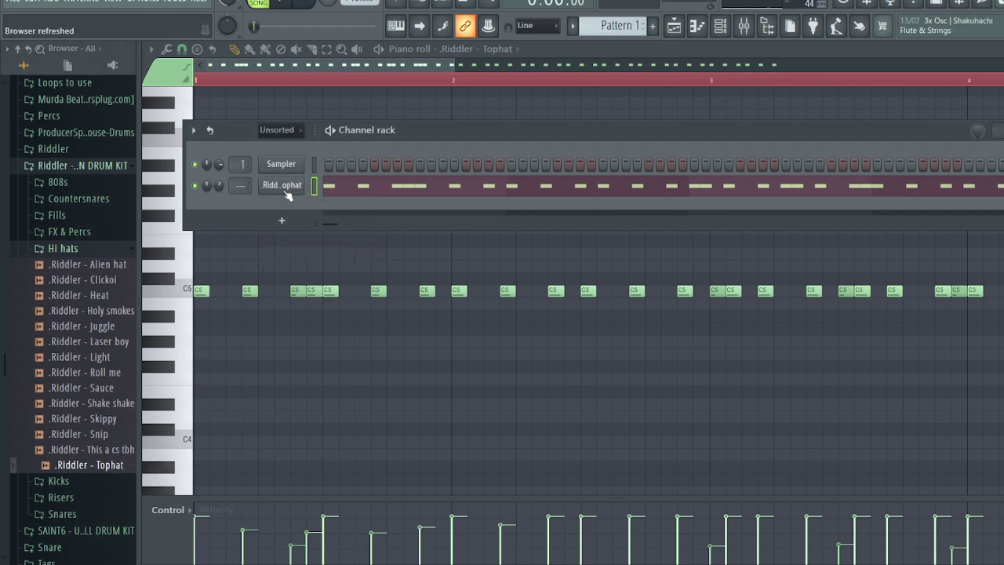
# Shorten the Tophat sample to a 31% end offset and close the piano roll after checking the pattern's final bars
pyautogui.click(284, 188)
pyautogui.click(274, 238)
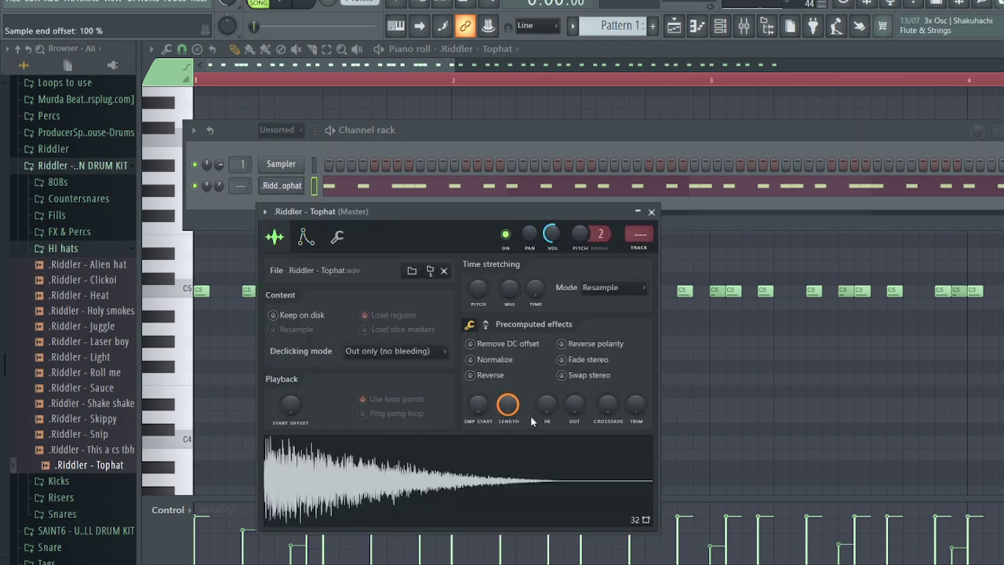
pyautogui.moveTo(521, 417)
pyautogui.mouseDown()
pyautogui.moveTo(510, 423)
pyautogui.moveTo(506, 406)
pyautogui.mouseUp()
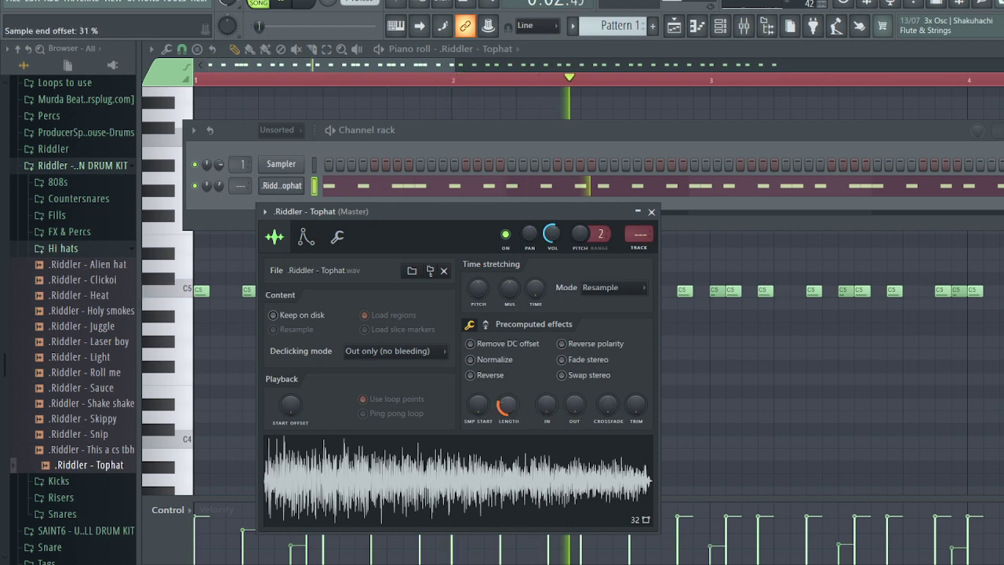
pyautogui.click(793, 415)
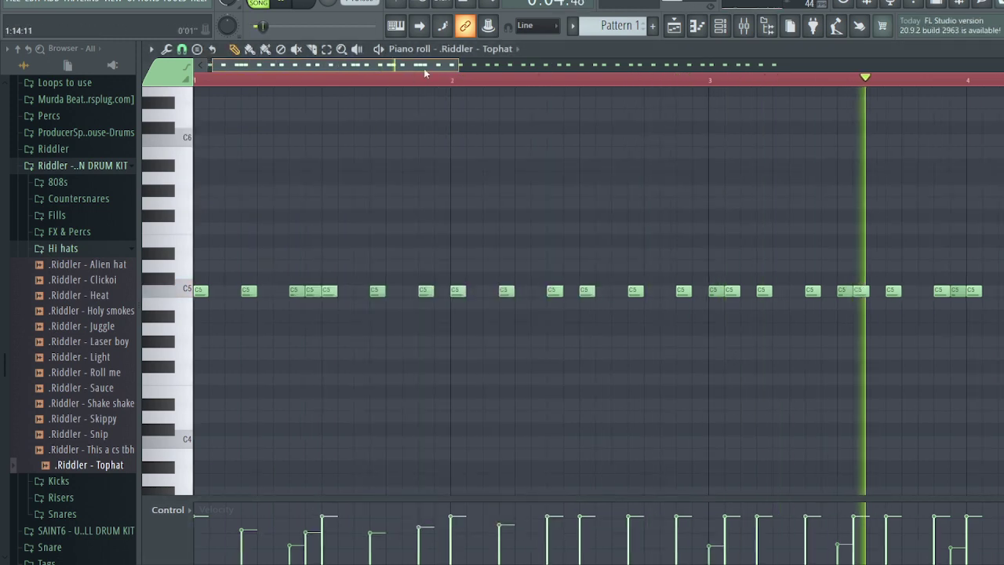
pyautogui.moveTo(423, 67); pyautogui.dragTo(491, 75)
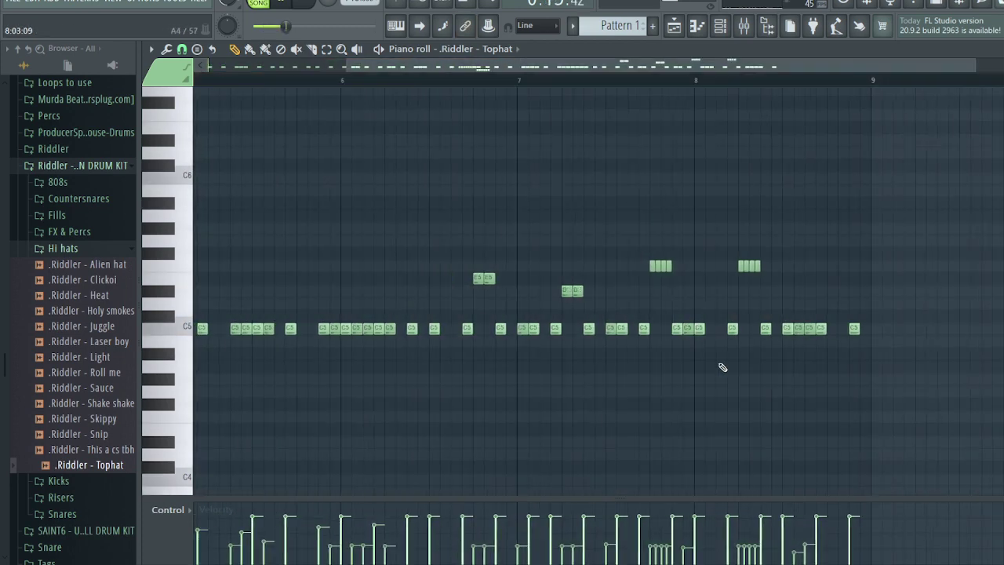
pyautogui.click(1003, 49)
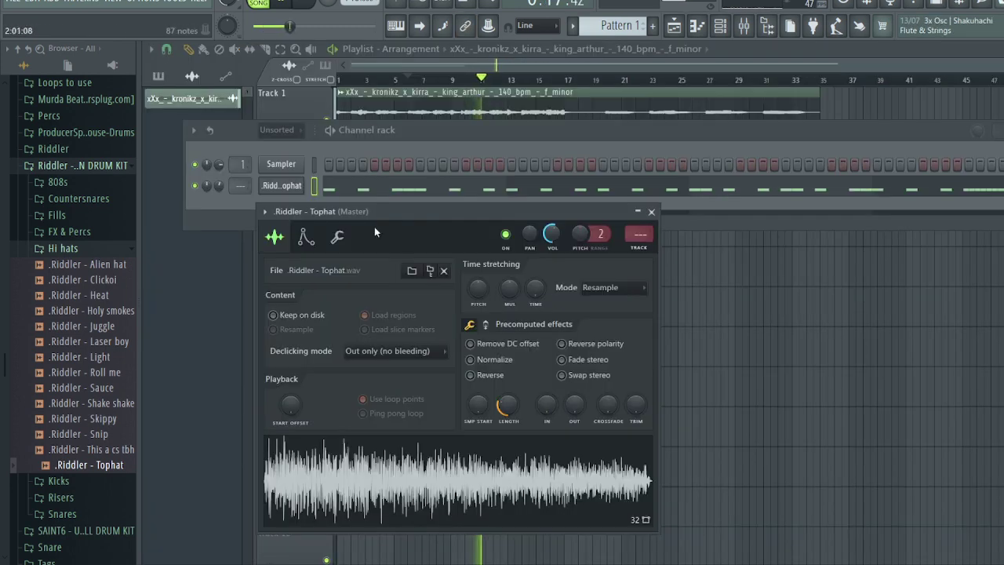
# Audition the snares in the Riddler kit's Snares folder and return to the list of kits in fav samples
pyautogui.click(122, 249)
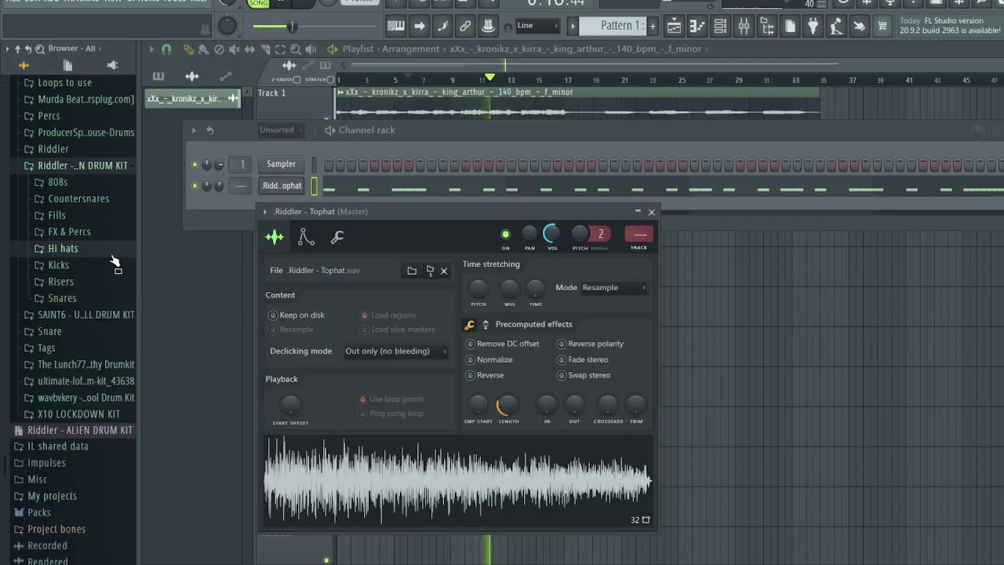
pyautogui.click(91, 300)
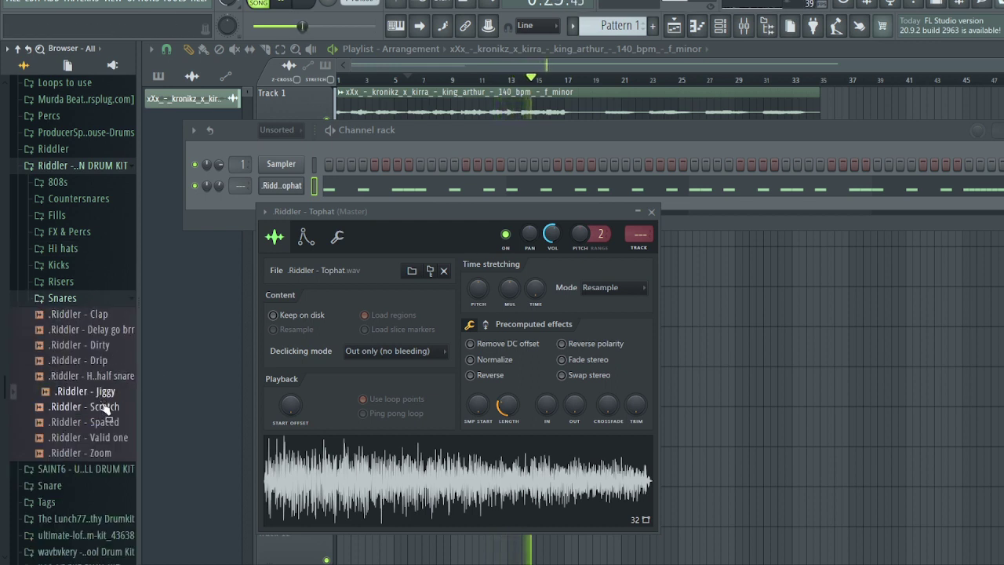
pyautogui.click(107, 298)
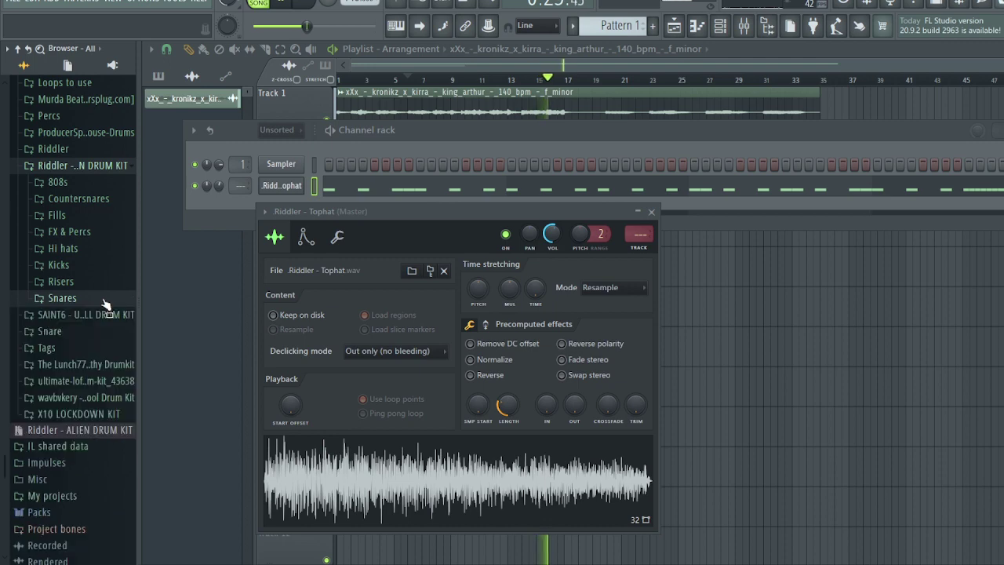
pyautogui.scroll(5, 107, 307)
pyautogui.click(95, 349)
pyautogui.scroll(4, 91, 318)
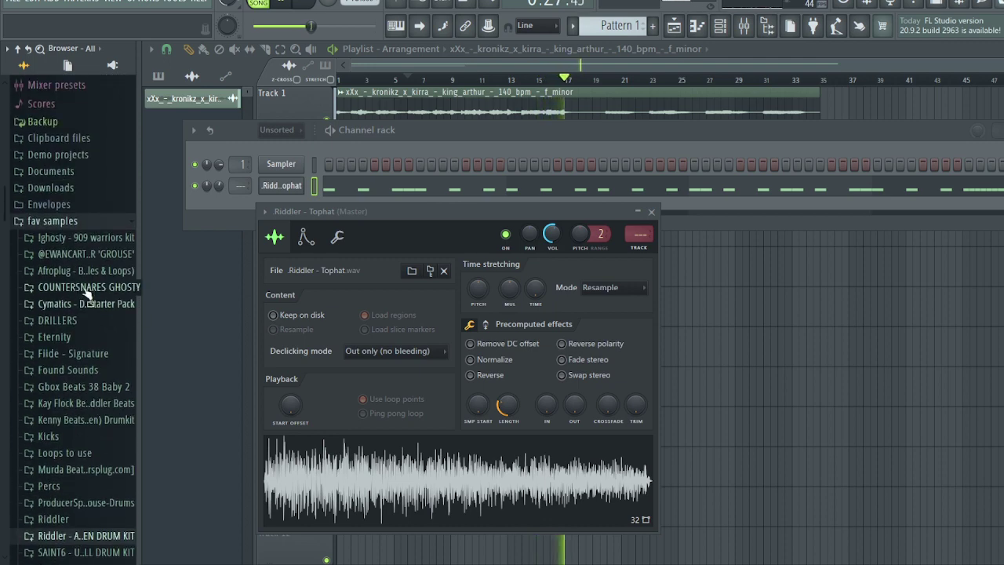
# Add the sample !ghosty - half rim half snurrr from the 909 warriors kit's snares n rims folder as a new channel
pyautogui.click(90, 239)
pyautogui.click(80, 373)
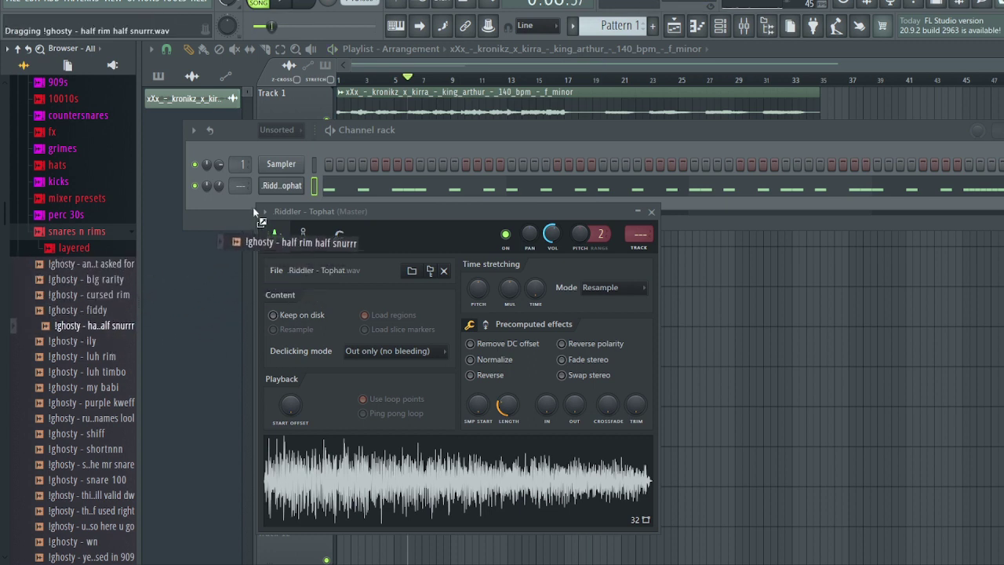
pyautogui.moveTo(255, 212); pyautogui.dragTo(246, 206)
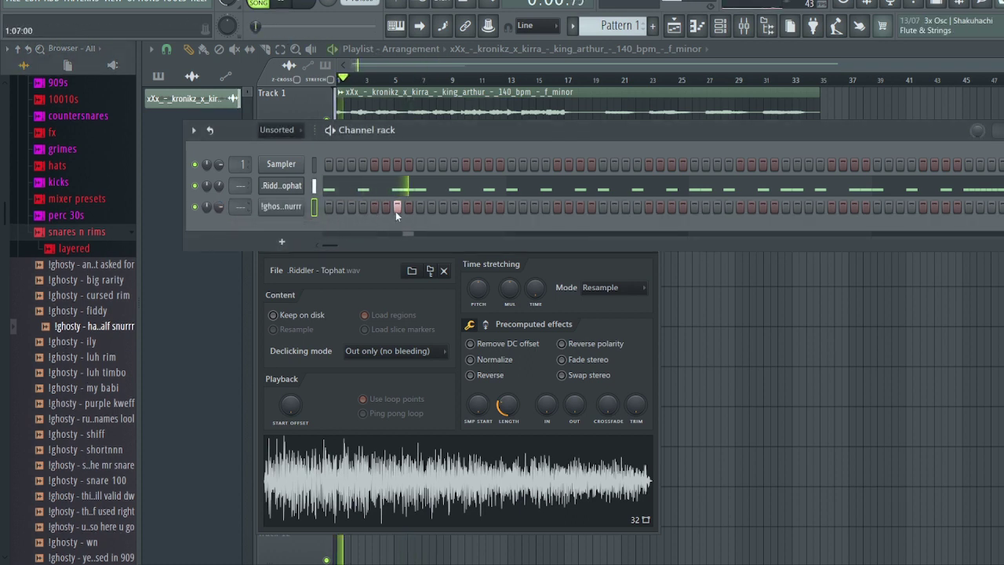
# Place C5 snare notes at bar:step 1:09, 3:09, 3:15, 4:11 and 4:13, lowering the 4:11 note's velocity to 35%
pyautogui.click(420, 206)
pyautogui.rightClick(295, 207)
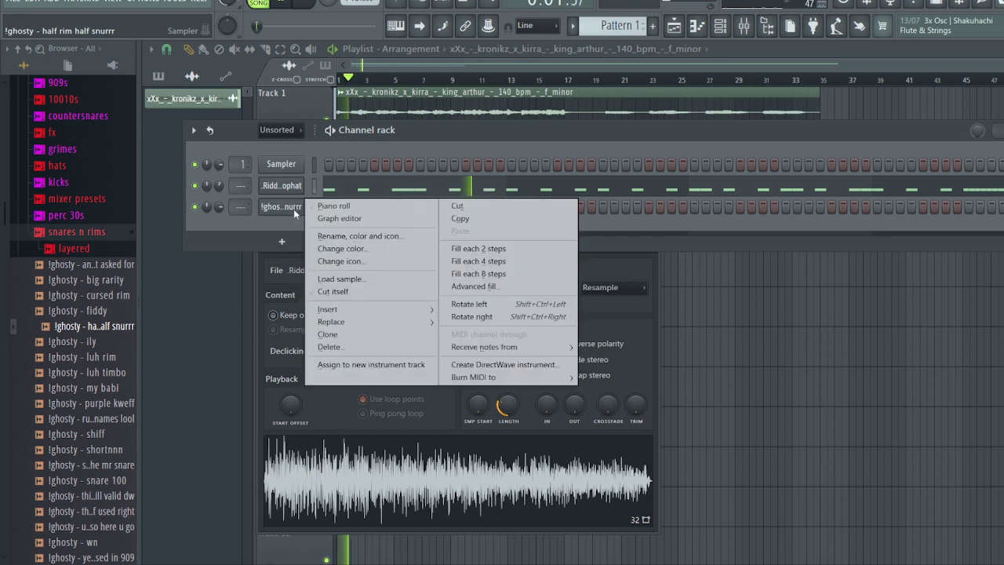
pyautogui.click(323, 206)
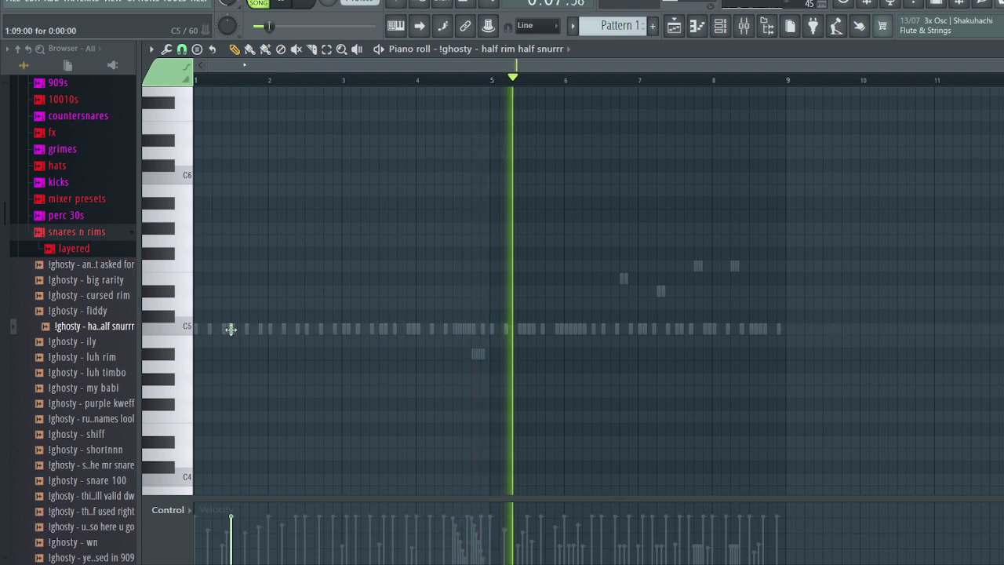
pyautogui.click(381, 329)
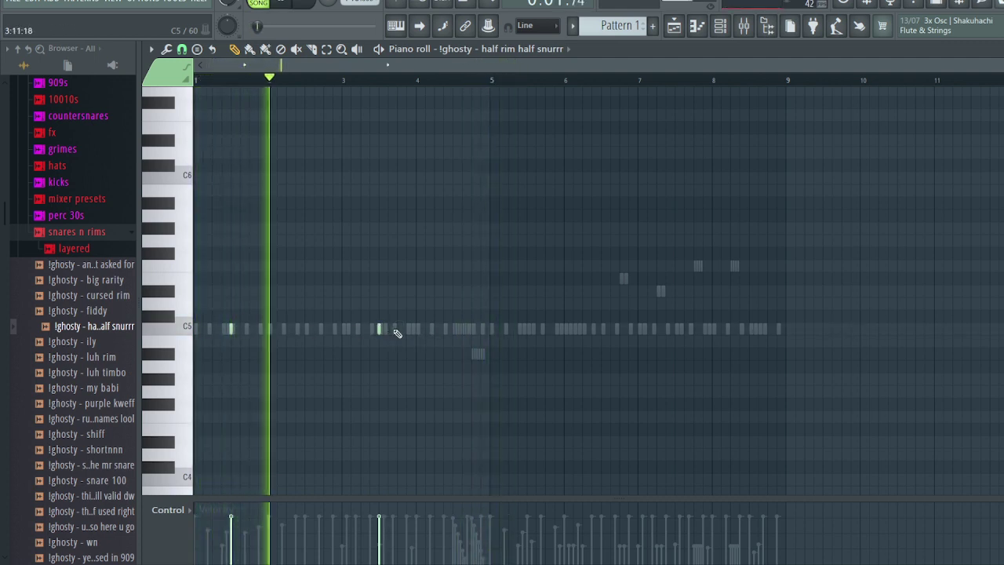
pyautogui.click(349, 81)
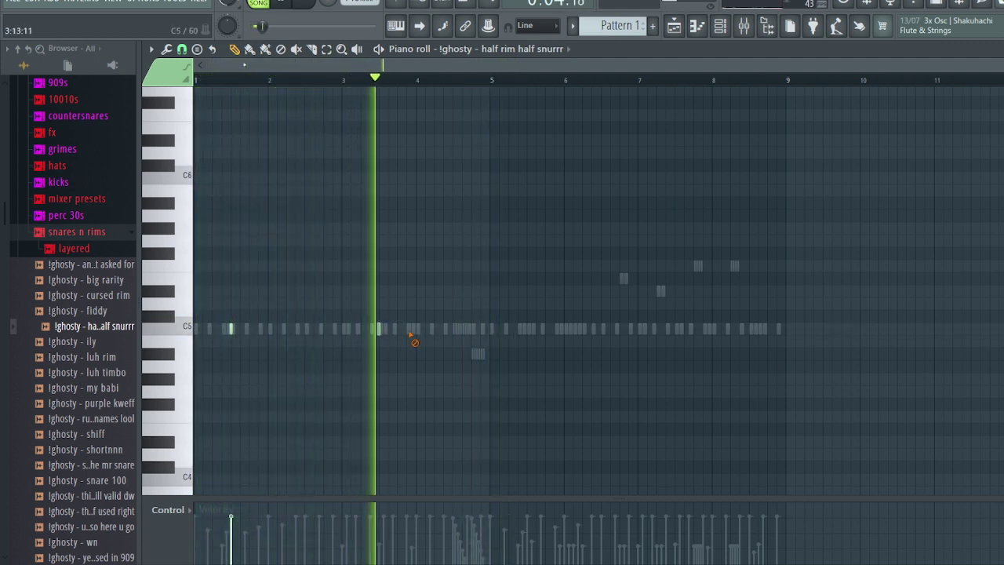
pyautogui.click(407, 329)
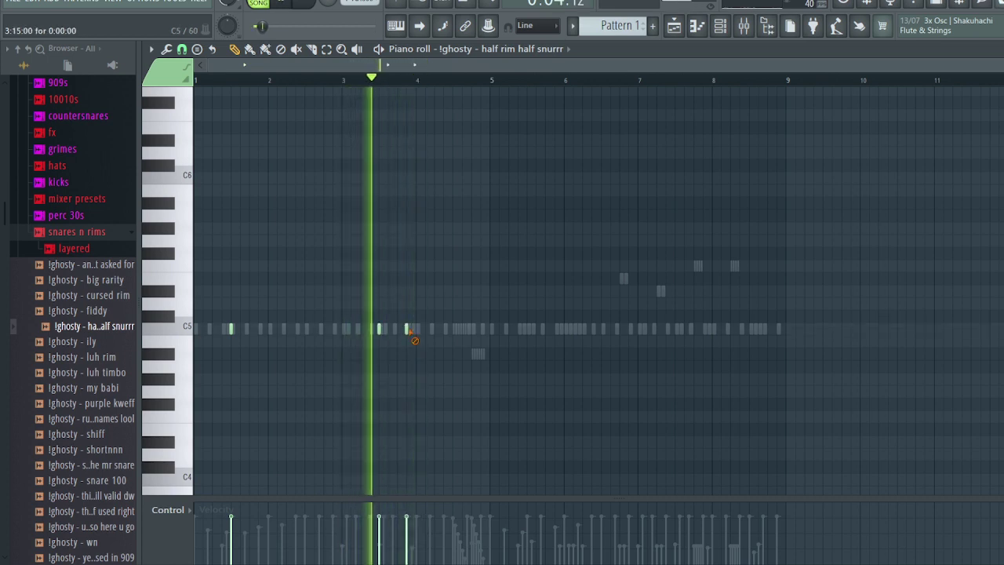
pyautogui.rightClick(406, 330)
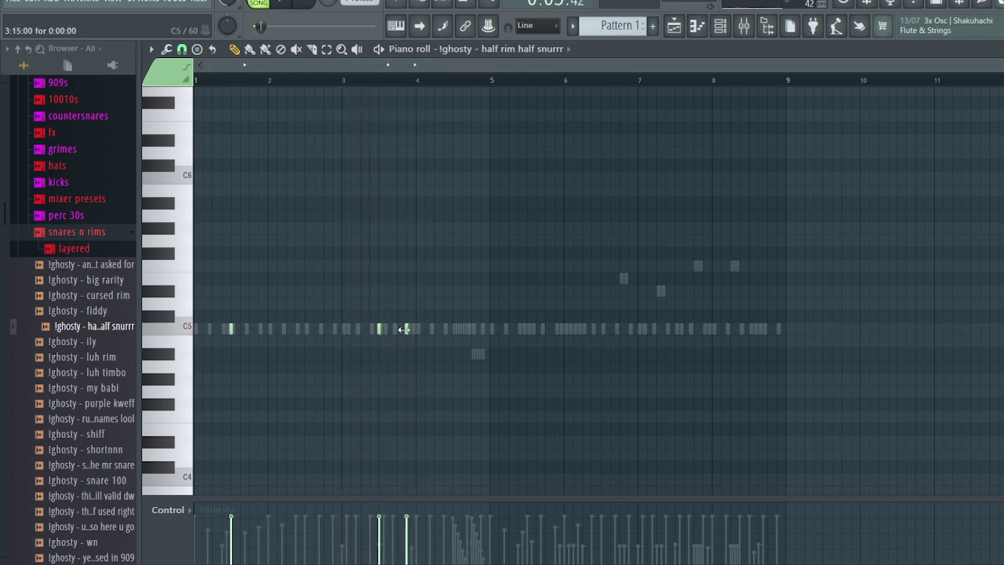
pyautogui.click(406, 329)
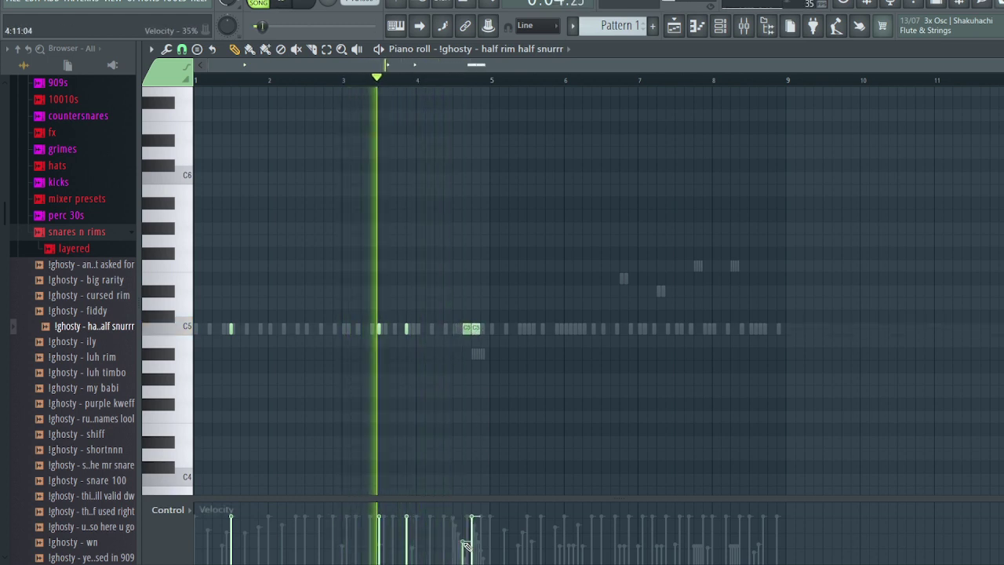
# Audition !ghosty - ily, replace the snare channel's sample with it, and set the channel's volume to 56%
pyautogui.click(88, 342)
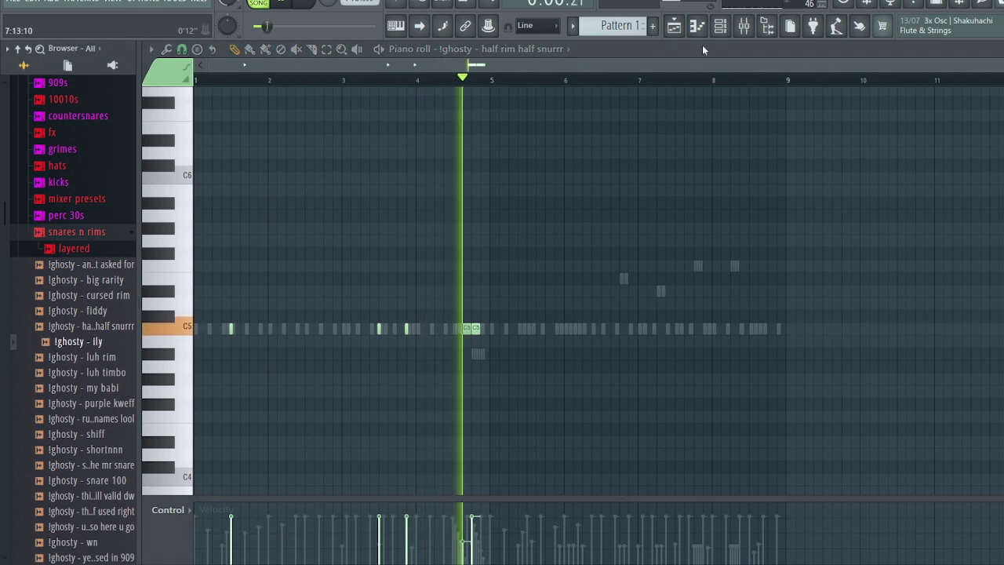
pyautogui.click(720, 27)
pyautogui.moveTo(110, 343); pyautogui.dragTo(274, 206)
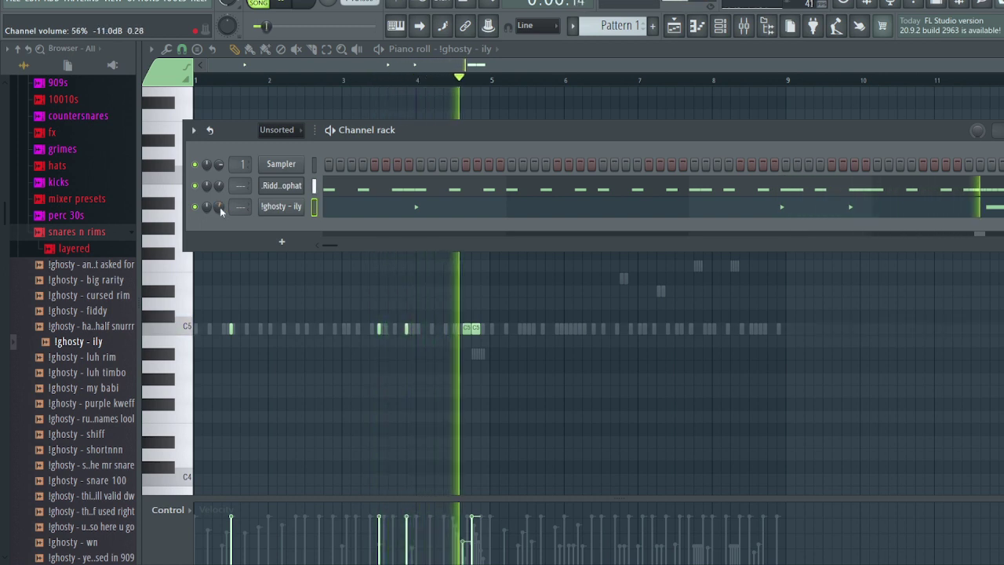
pyautogui.rightClick(481, 462)
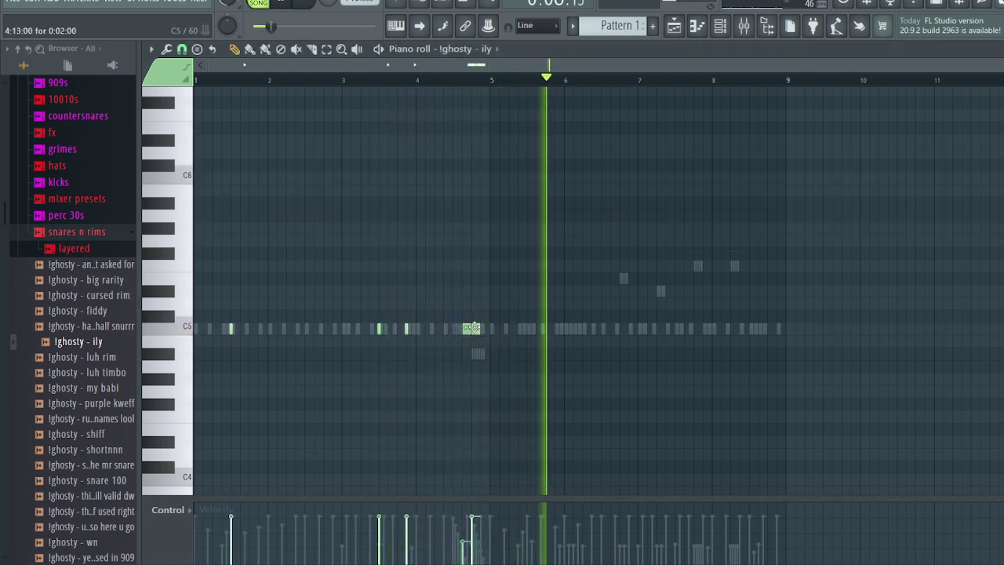
# Add two-step C5 snare notes at 5:09, 6:07, 6:13, 7:10 and 8:13, and close the piano roll
pyautogui.click(530, 328)
pyautogui.click(593, 327)
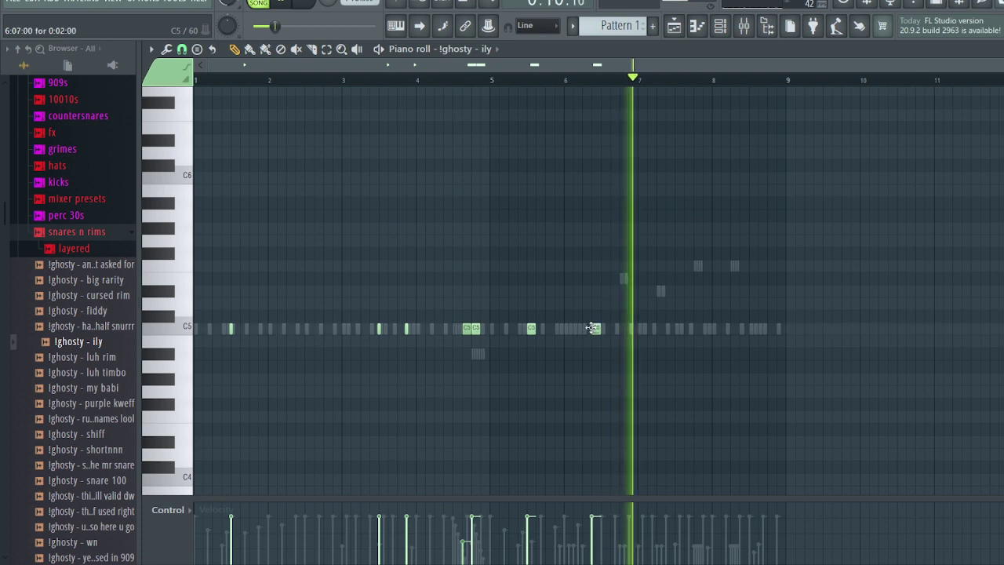
pyautogui.click(623, 329)
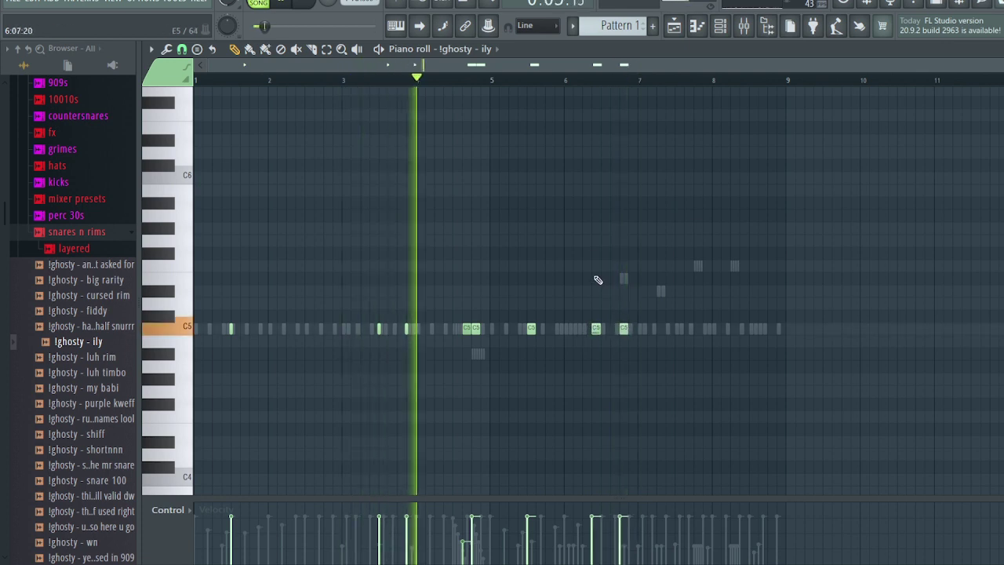
pyautogui.scroll(3, 665, 359)
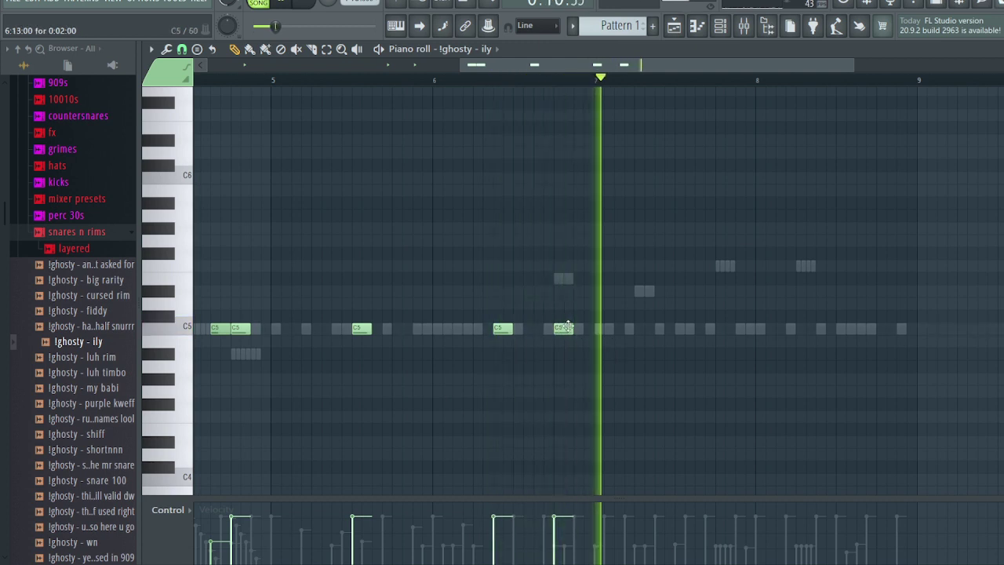
pyautogui.click(679, 329)
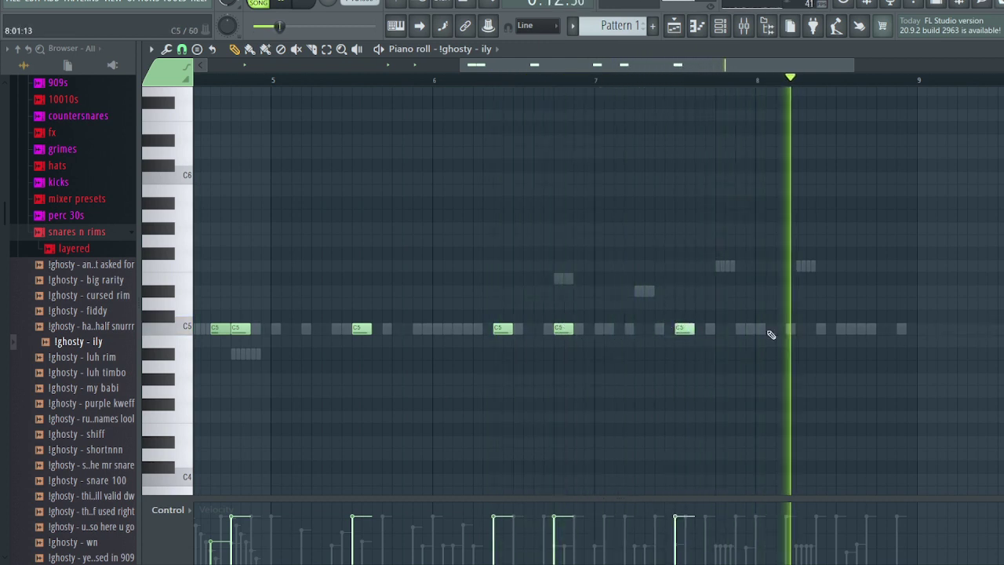
pyautogui.click(881, 330)
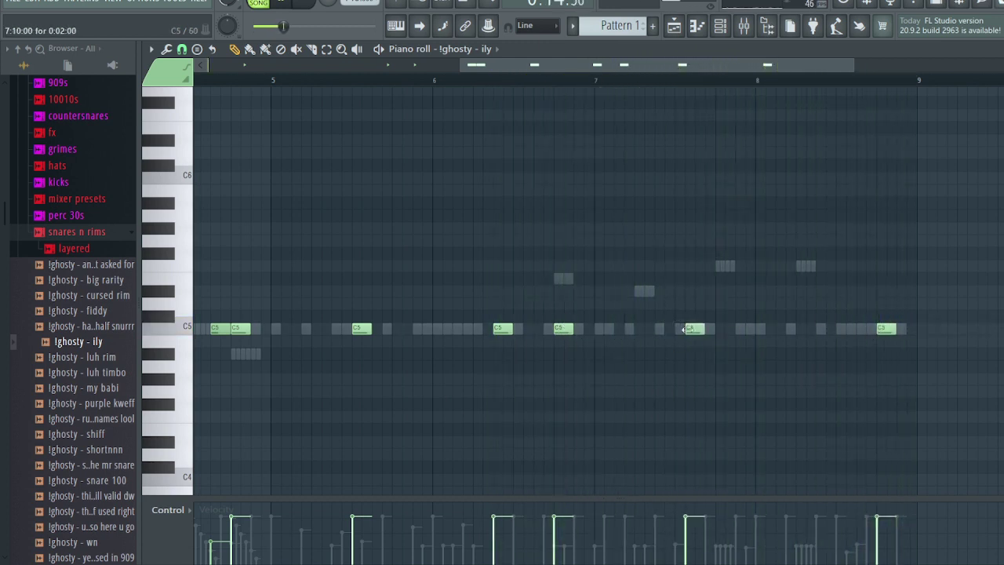
pyautogui.click(1000, 48)
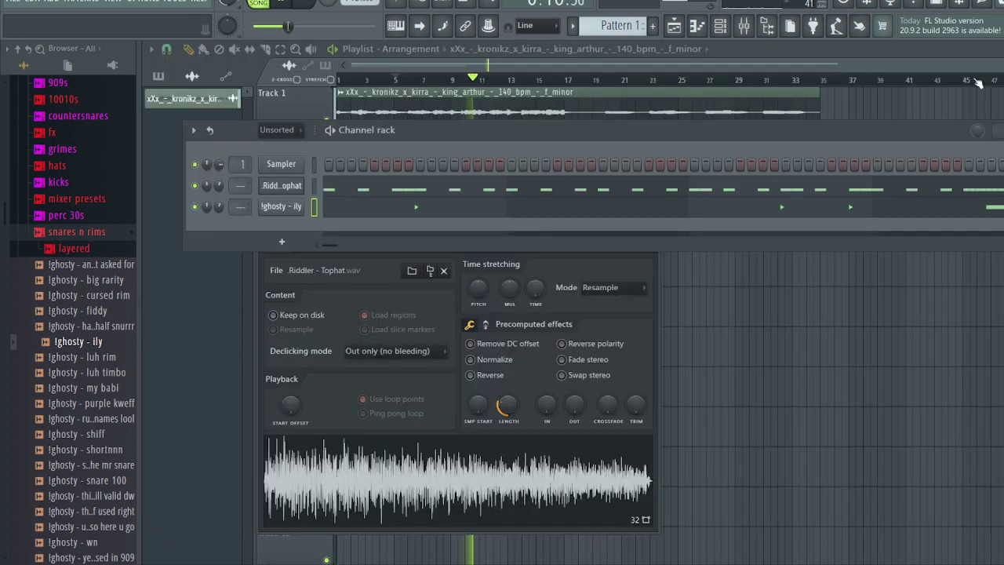
# Audition the Riddler drum kit's 808s and add .Riddler - Essential as a new channel
pyautogui.click(114, 236)
pyautogui.scroll(4, 89, 208)
pyautogui.click(76, 235)
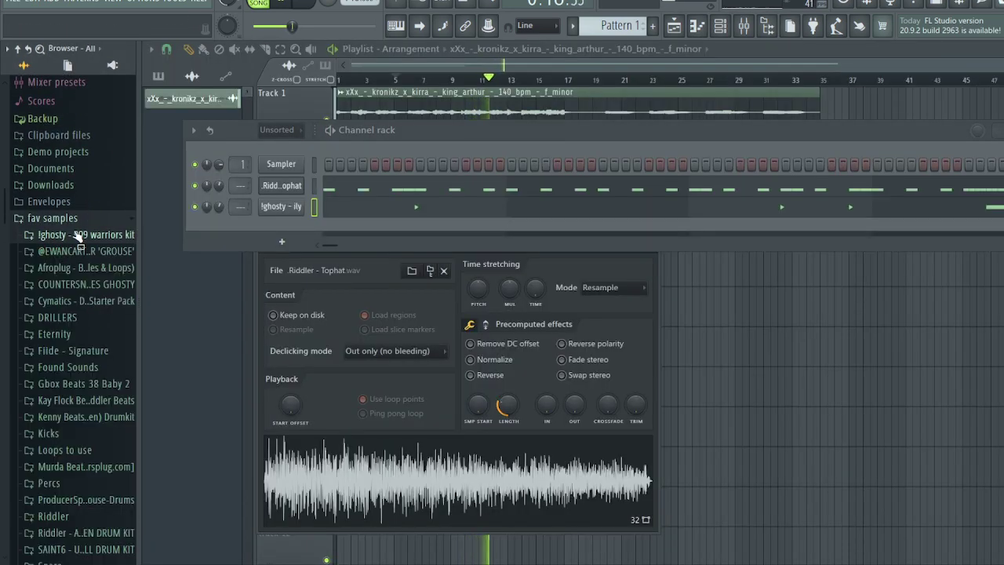
pyautogui.click(78, 237)
pyautogui.click(83, 190)
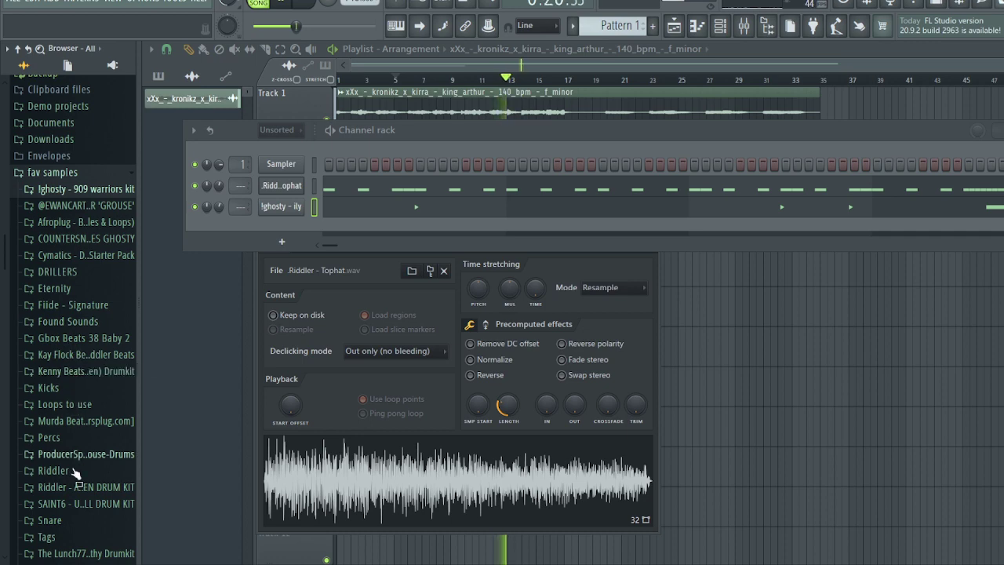
pyautogui.click(78, 486)
pyautogui.scroll(-2, 78, 479)
pyautogui.click(67, 350)
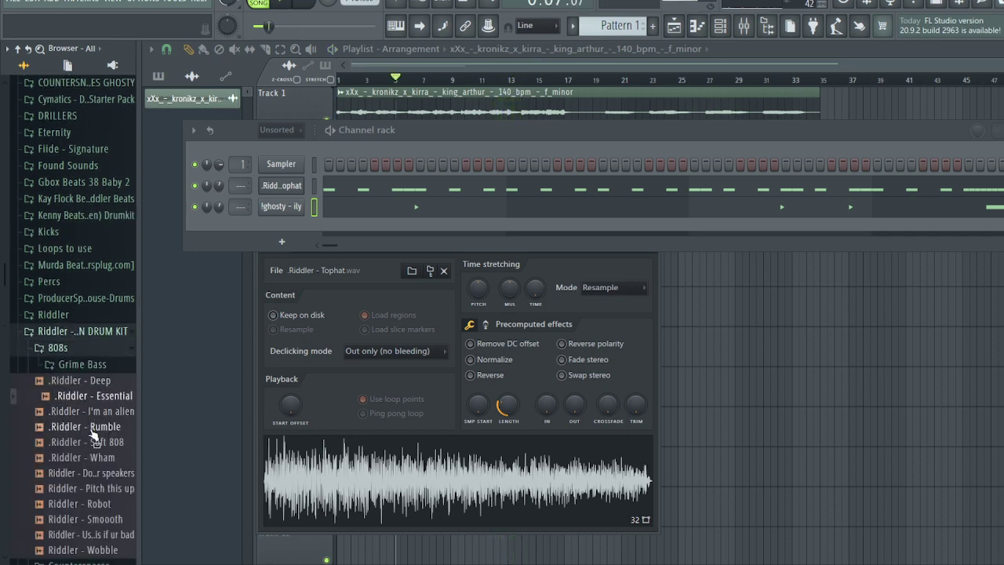
pyautogui.moveTo(277, 235); pyautogui.dragTo(282, 230)
# Enable the 808 channel's volume envelope with full hold and 0% decay, and close its settings
pyautogui.rightClick(283, 229)
pyautogui.click(283, 229)
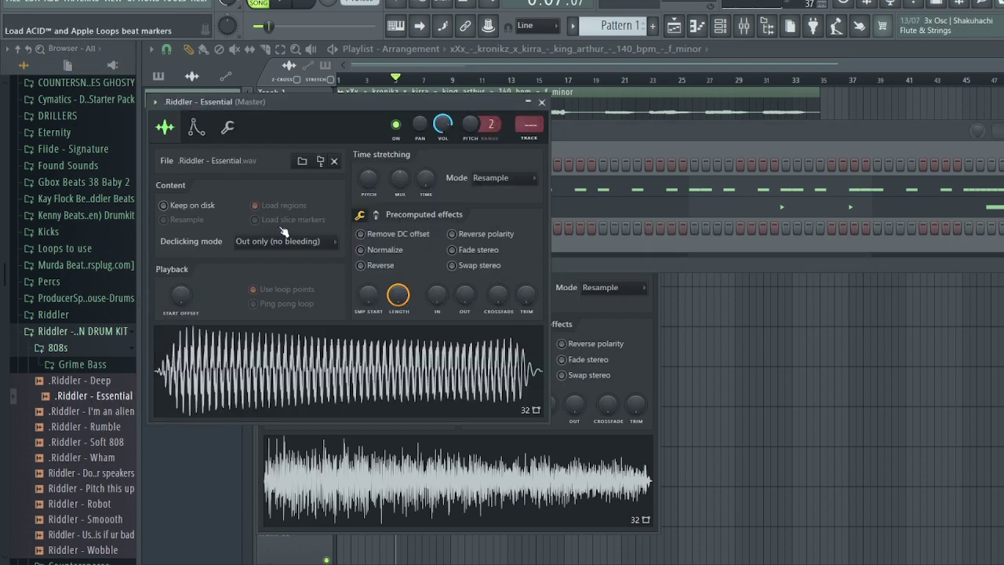
pyautogui.click(196, 128)
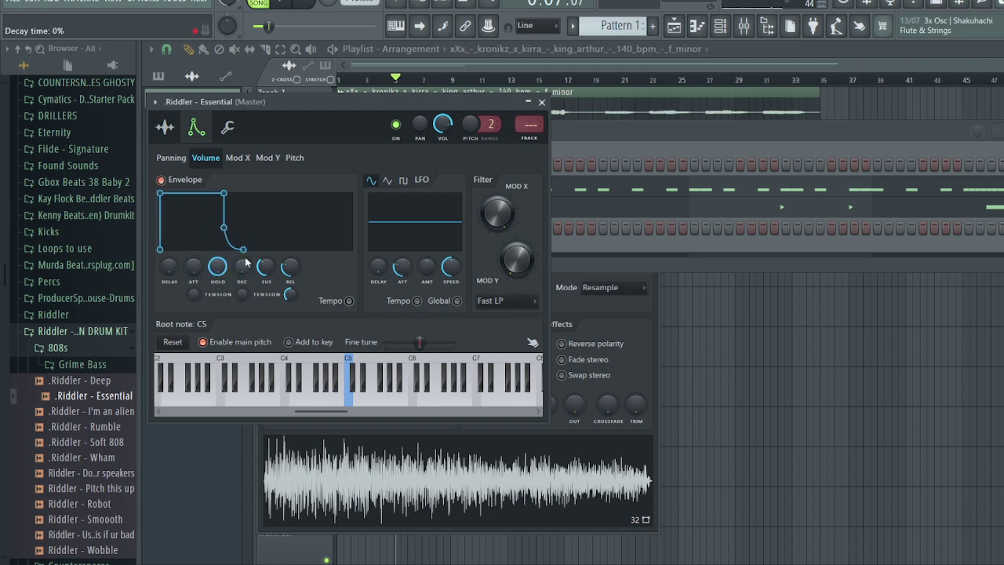
pyautogui.click(541, 102)
# Place a D5 note at the start of bar 1 in the 808's piano roll and shorten it to half a bar
pyautogui.rightClick(300, 229)
pyautogui.click(306, 227)
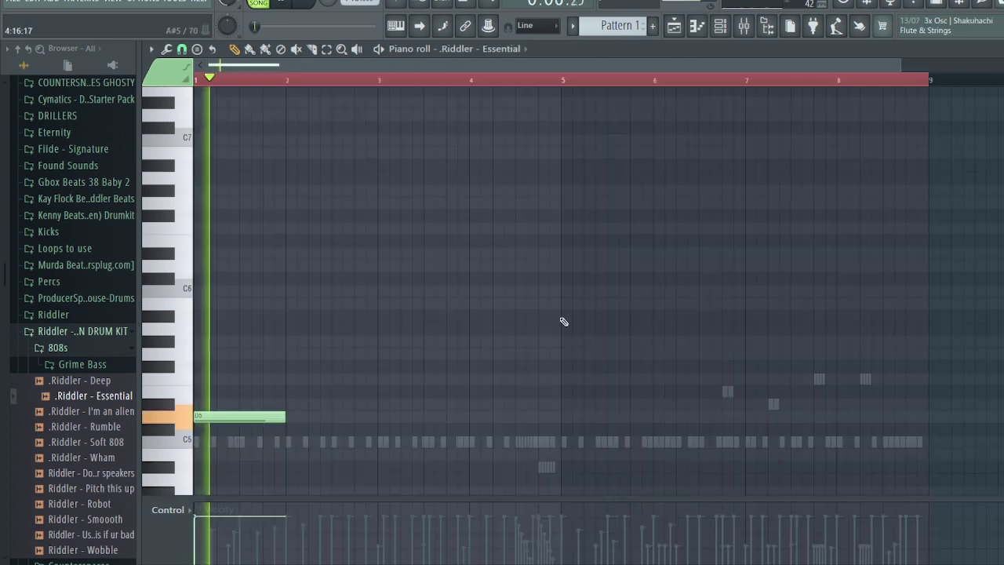
pyautogui.moveTo(287, 418); pyautogui.dragTo(240, 419)
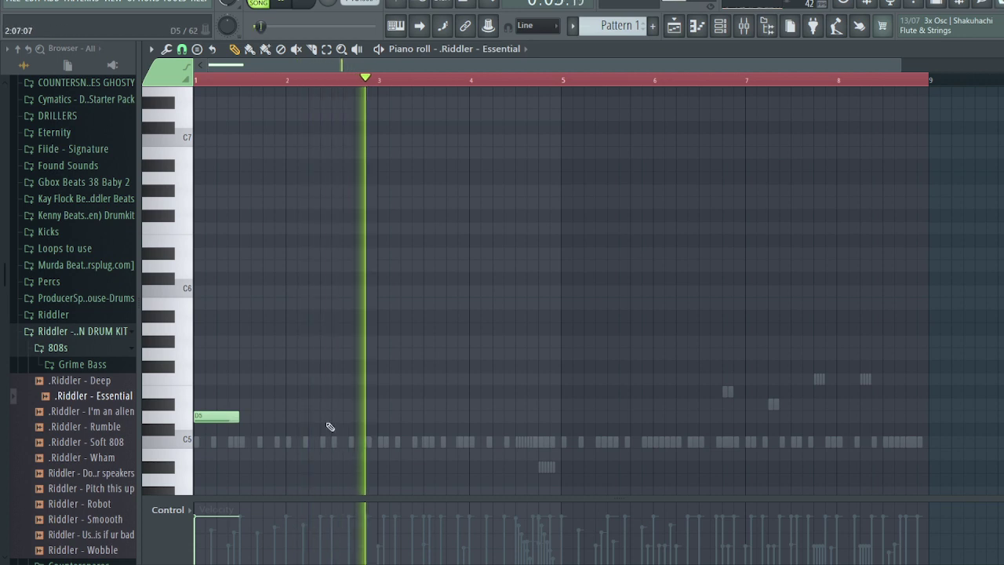
pyautogui.press('space')
# Add three short D5 notes to the 808 at the start of bar 3 and select them for shortening
pyautogui.click(400, 417)
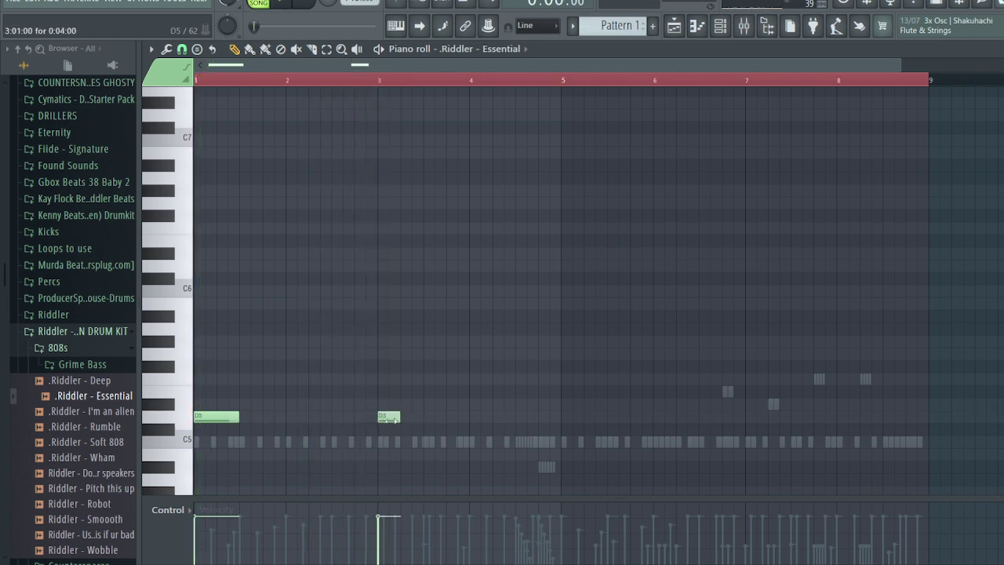
pyautogui.keyDown('ctrl'); pyautogui.scroll(3, 402, 429); pyautogui.keyUp('ctrl')
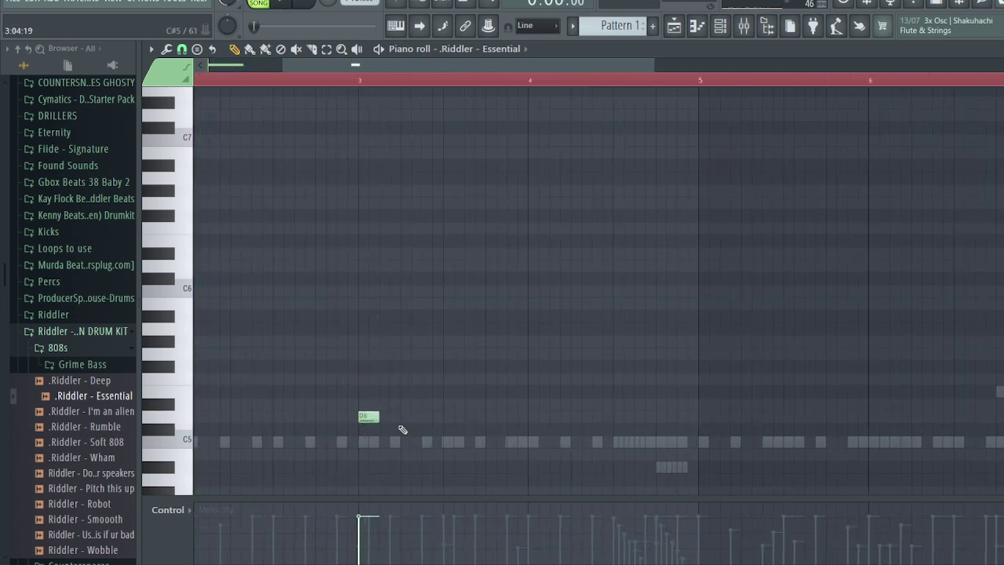
pyautogui.rightClick(360, 91)
pyautogui.press('space')
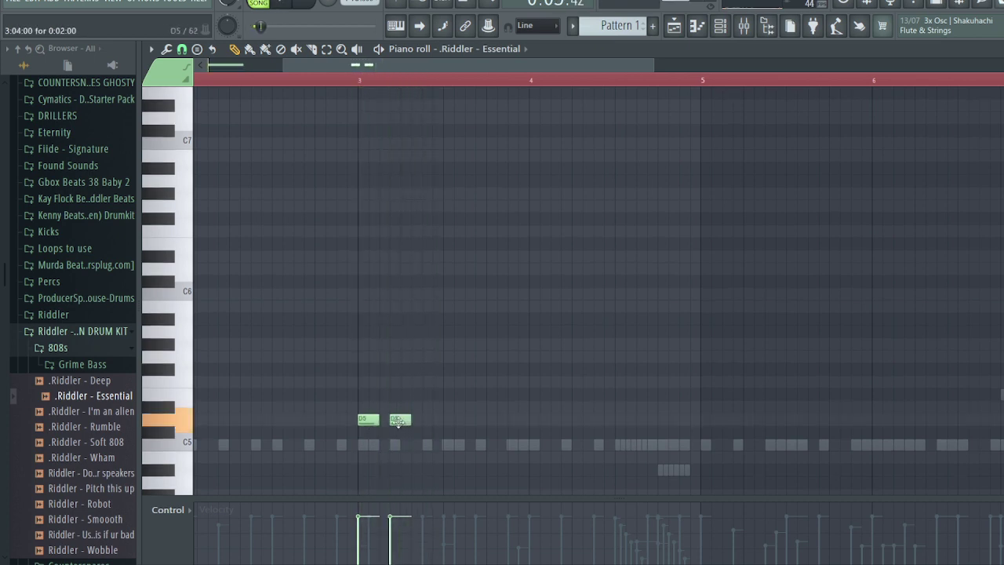
pyautogui.click(407, 420)
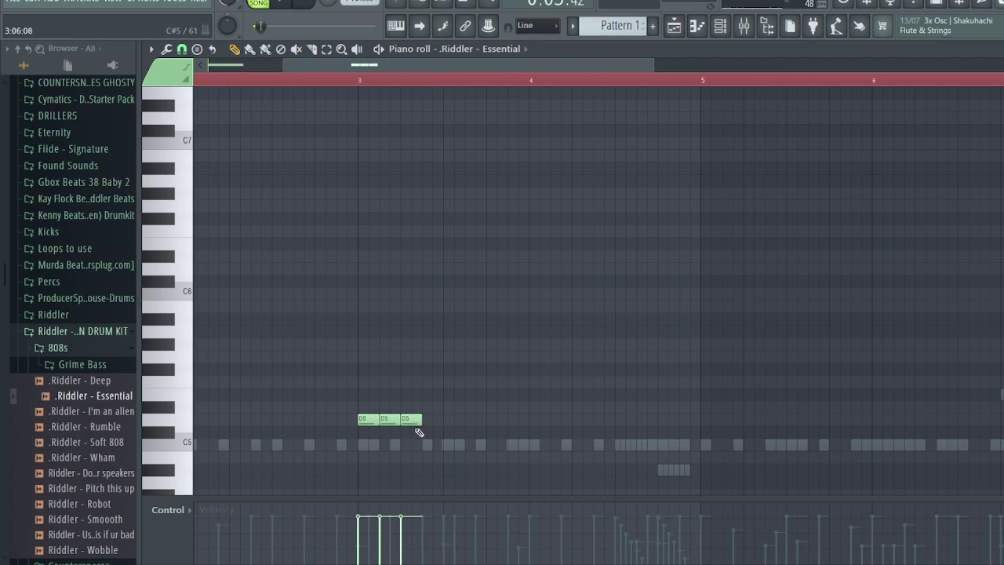
pyautogui.scroll(1, 418, 432)
pyautogui.moveTo(418, 432); pyautogui.dragTo(348, 432)
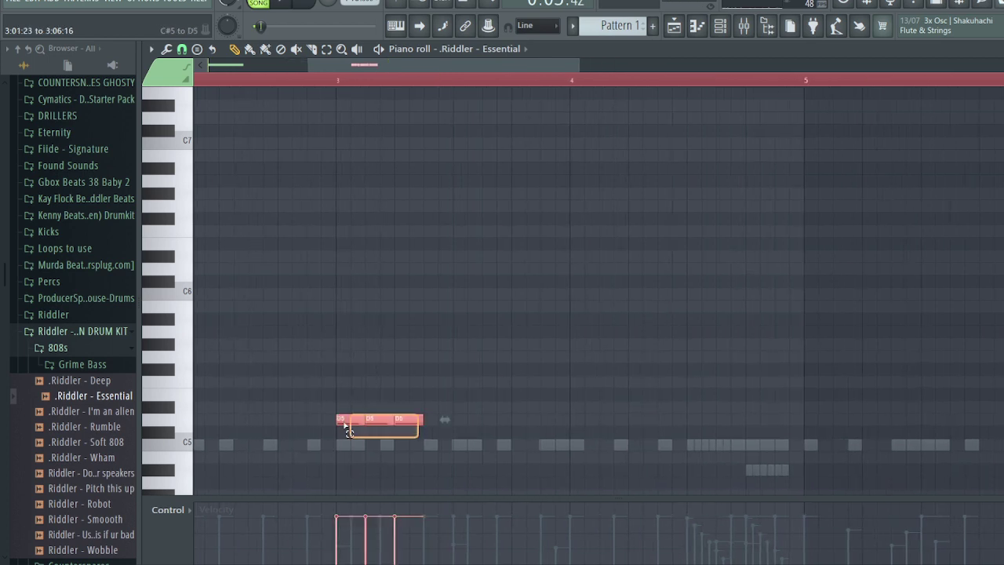
# Space one-step D5 notes at 3:01, 3:03 and 3:05, and add a six-step C#5 note at 3:07
pyautogui.click(402, 420)
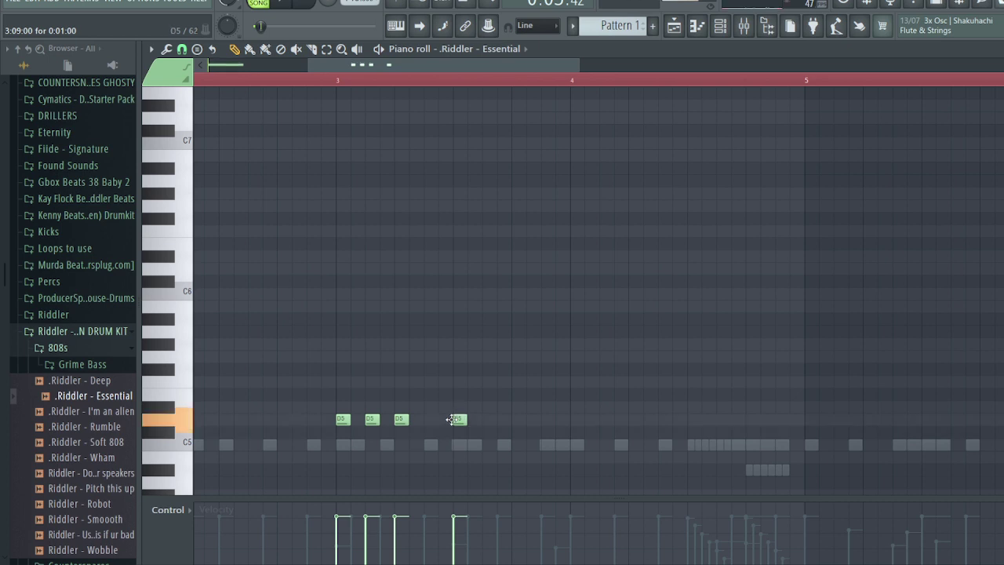
pyautogui.press('space')
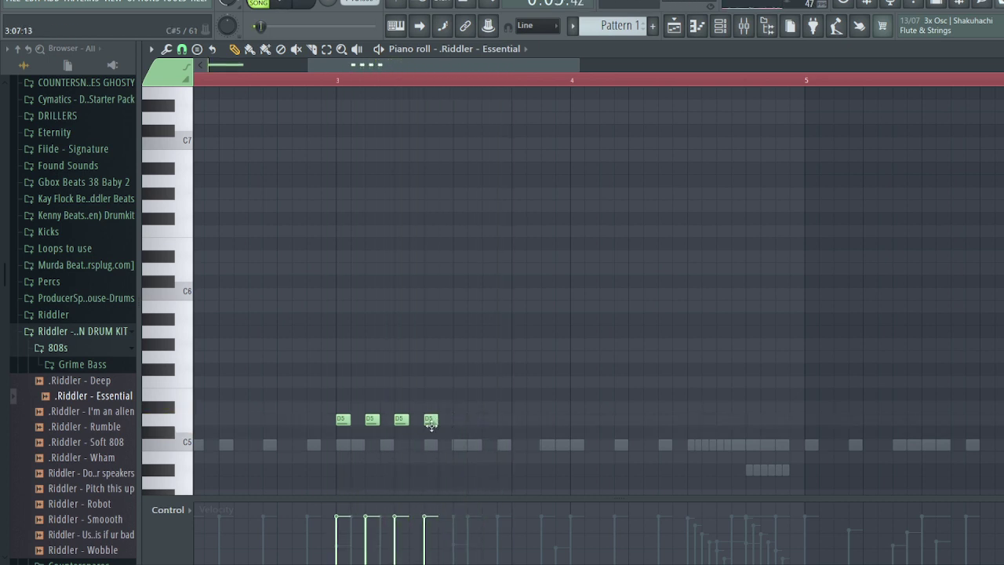
pyautogui.moveTo(436, 433); pyautogui.dragTo(511, 432)
# Transpose all 808 notes up one octave and play the pattern back from bar 1
pyautogui.hotkey('ctrl', 'a')
pyautogui.hotkey('ctrl', 'Up')
pyautogui.press('space')
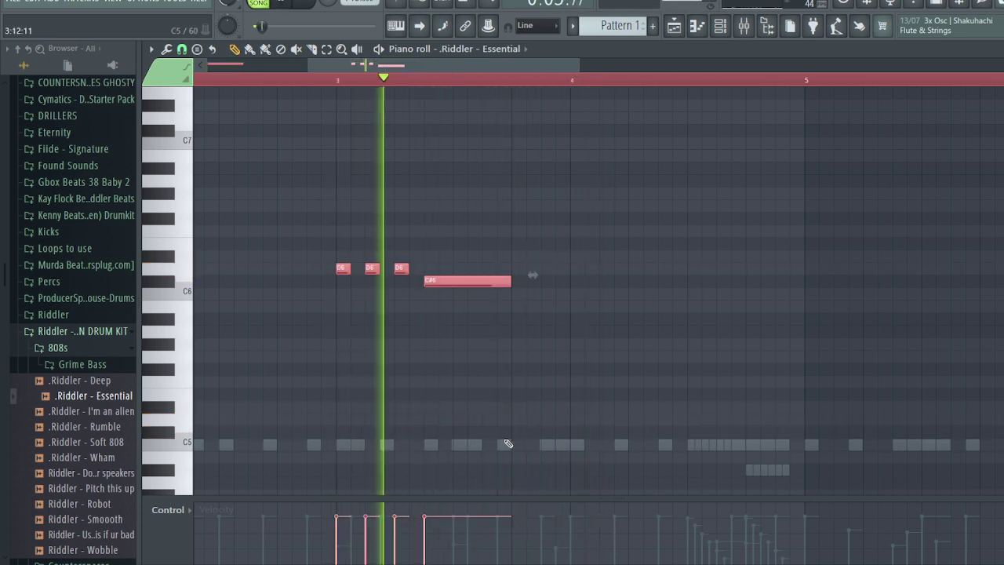
pyautogui.click(440, 375)
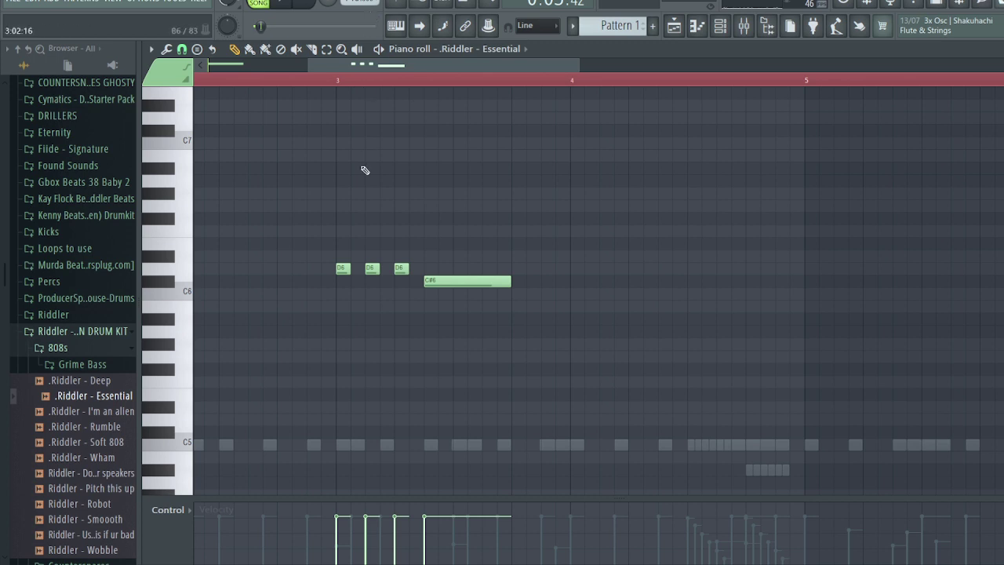
pyautogui.scroll(-5, 365, 170)
pyautogui.moveTo(254, 83); pyautogui.dragTo(118, 85)
pyautogui.press('space')
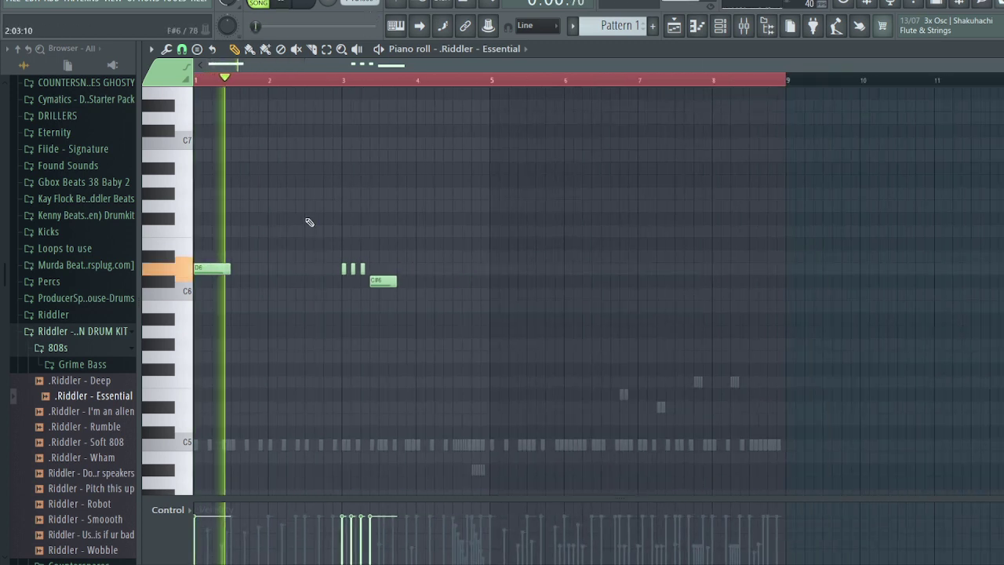
# Set the 808's channel pitch to -102 cents and transpose all its piano roll notes down one octave
pyautogui.press('space')
pyautogui.press('F6')
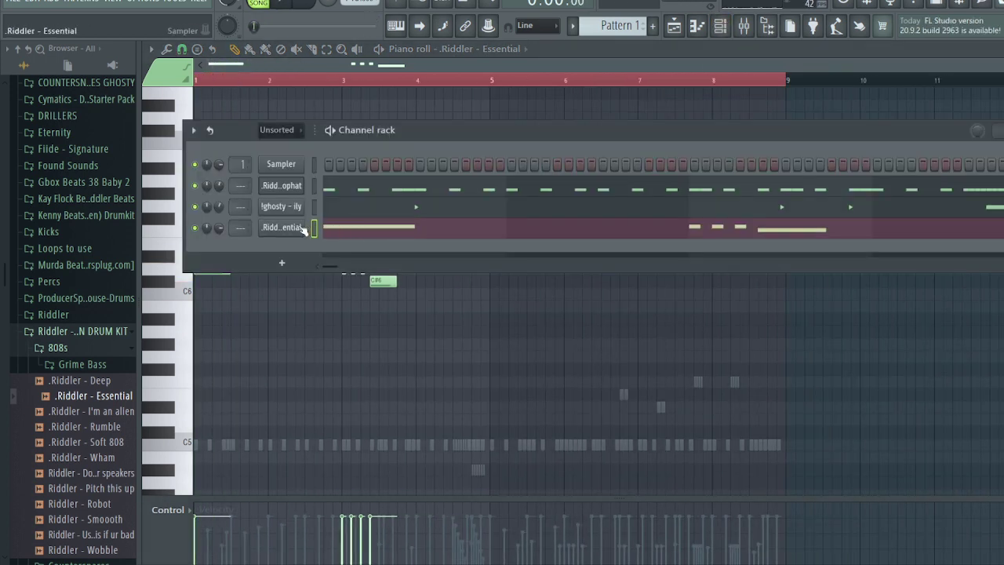
pyautogui.click(301, 227)
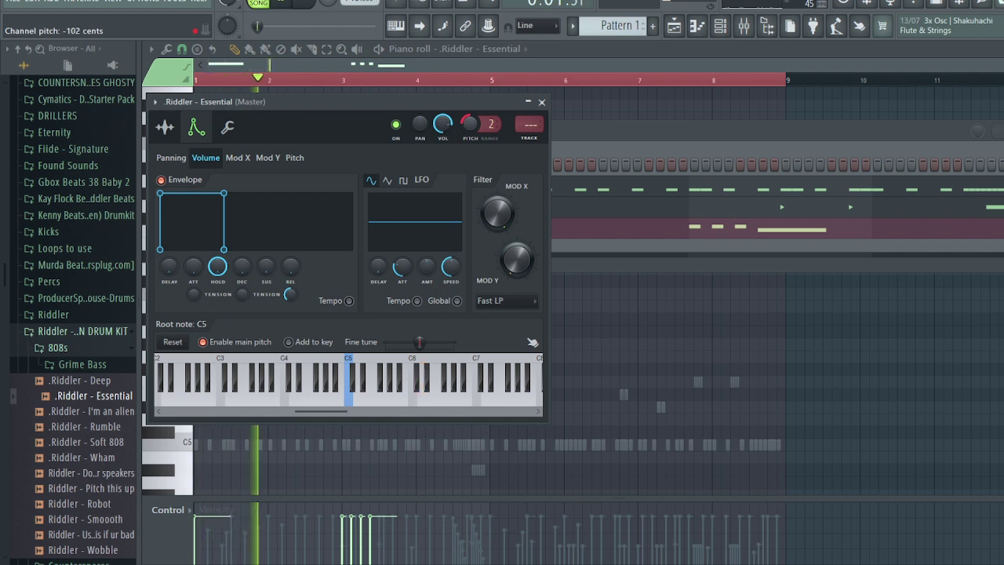
pyautogui.click(629, 307)
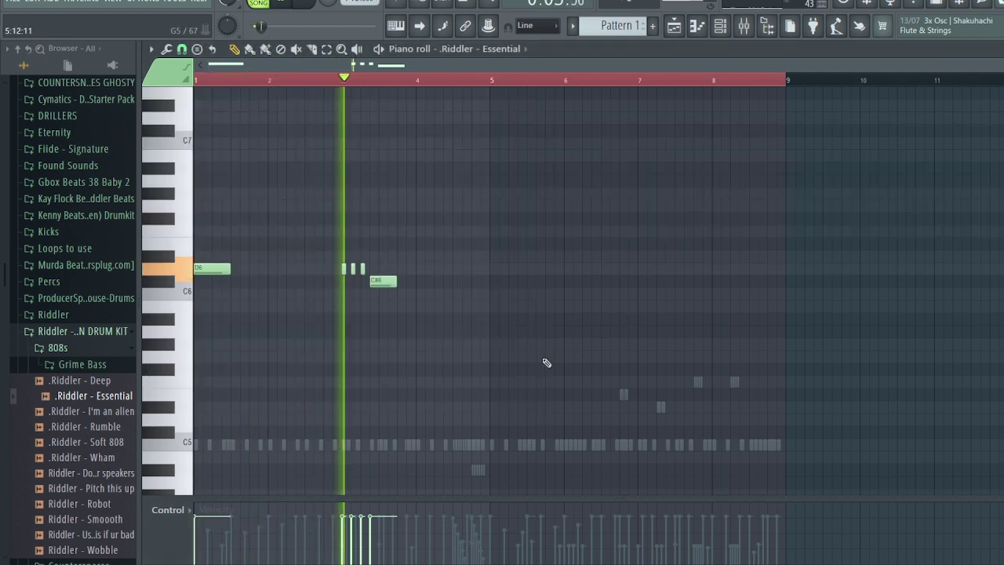
pyautogui.hotkey('ctrl', 'a')
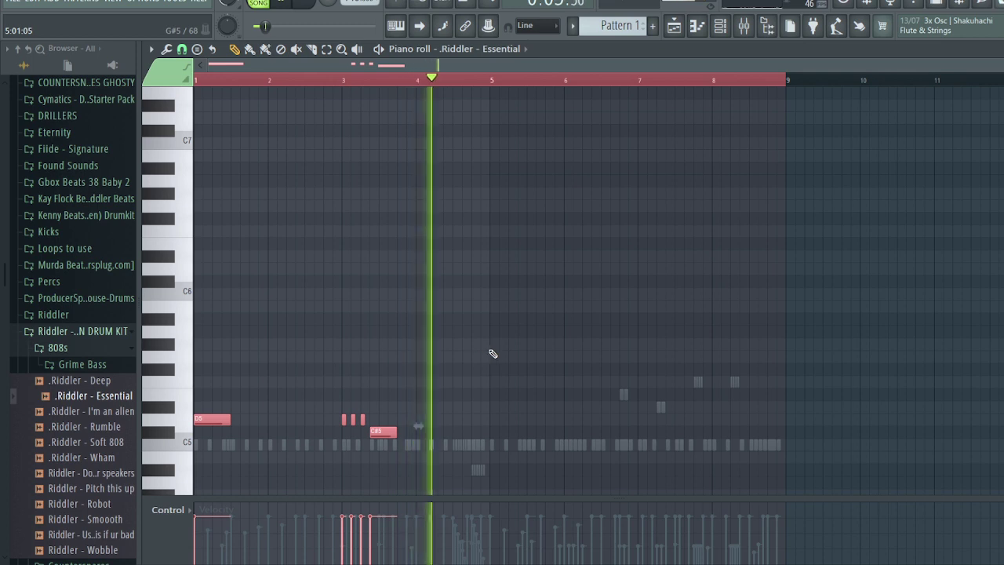
# Add a C#5 note from 4:09 to the start of bar 5 and an eight-step D5 note at 5:01 to the 808 line
pyautogui.press('space')
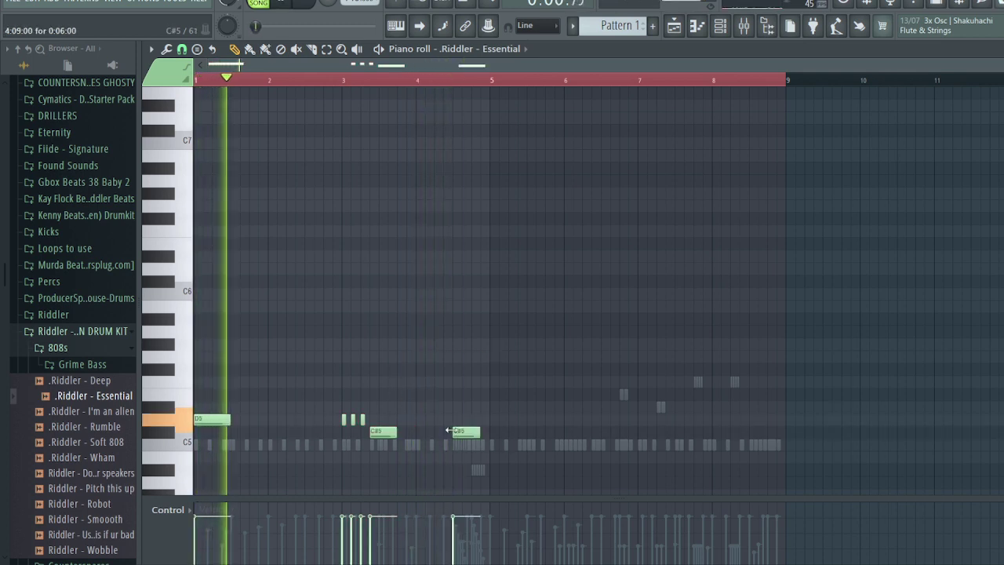
pyautogui.moveTo(479, 433); pyautogui.dragTo(489, 432)
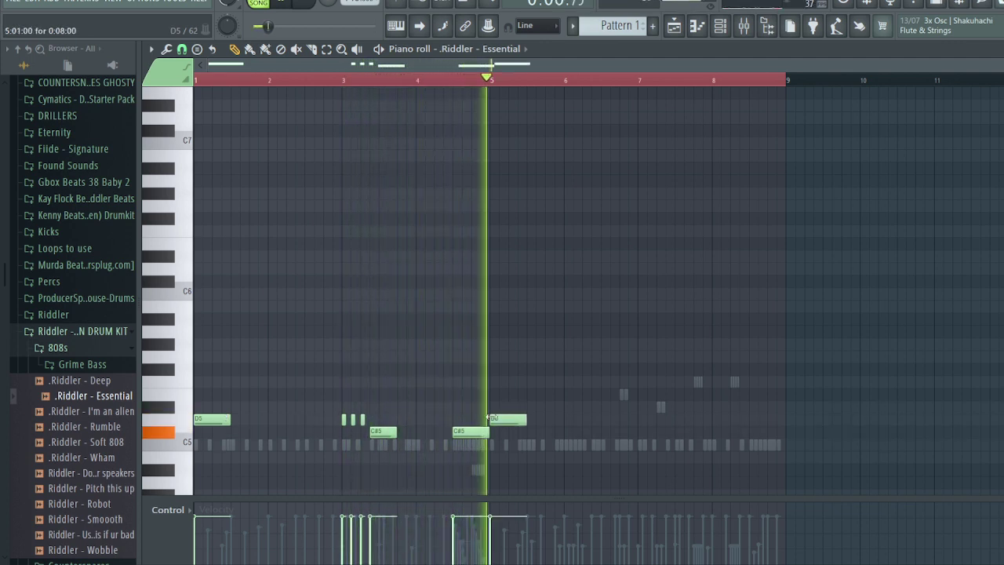
pyautogui.click(502, 419)
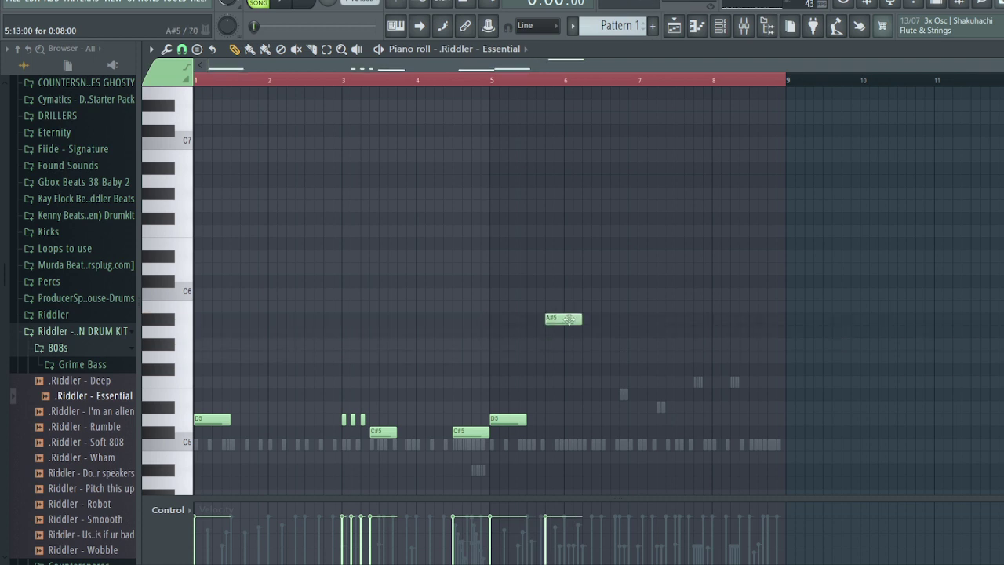
# Add two adjoining two-step A#5 notes to the 808 line at 5:15 and 6:01
pyautogui.keyDown('ctrl'); pyautogui.scroll(3, 557, 343); pyautogui.keyUp('ctrl')
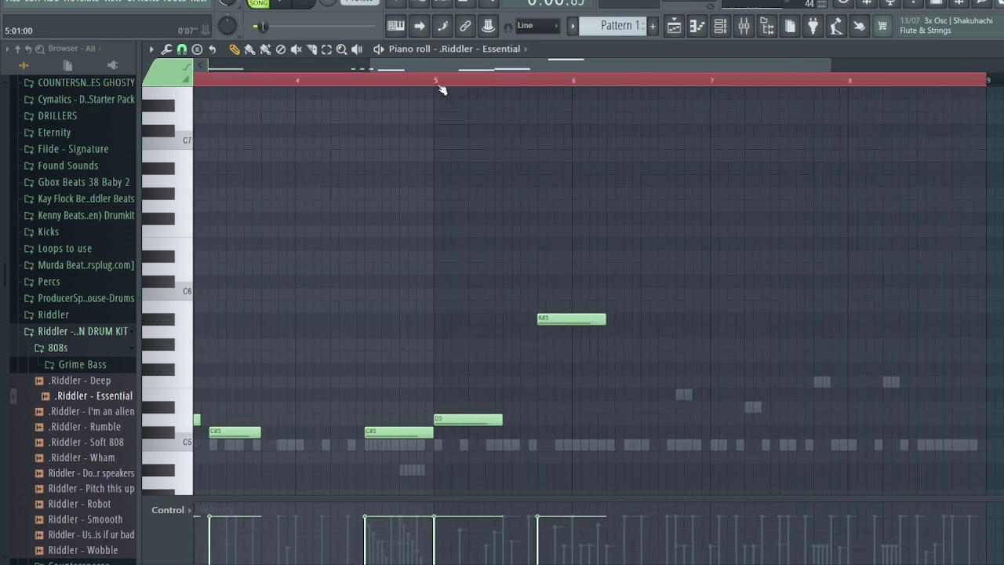
pyautogui.keyDown('ctrl'); pyautogui.scroll(3, 638, 369); pyautogui.keyUp('ctrl')
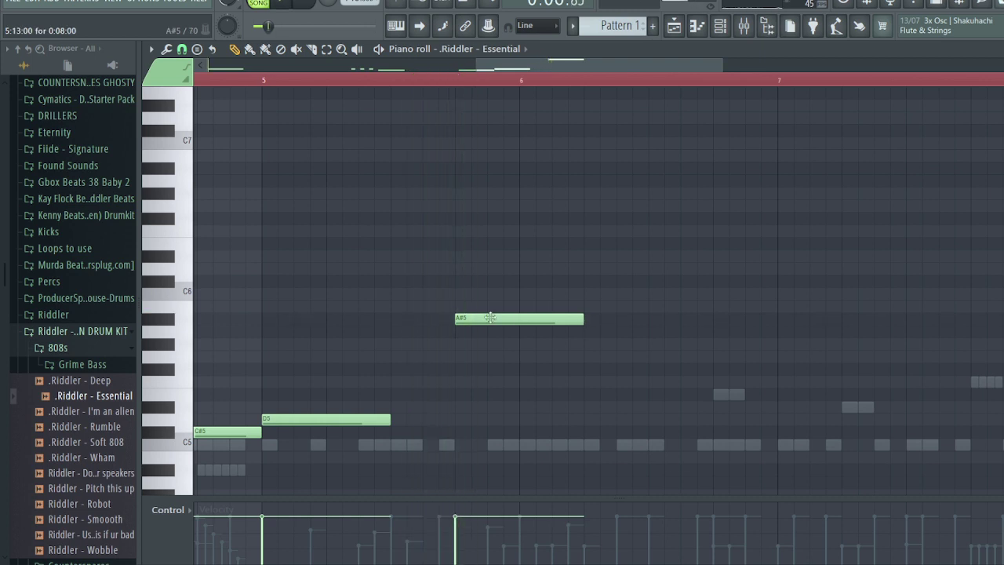
pyautogui.moveTo(613, 319); pyautogui.dragTo(520, 324)
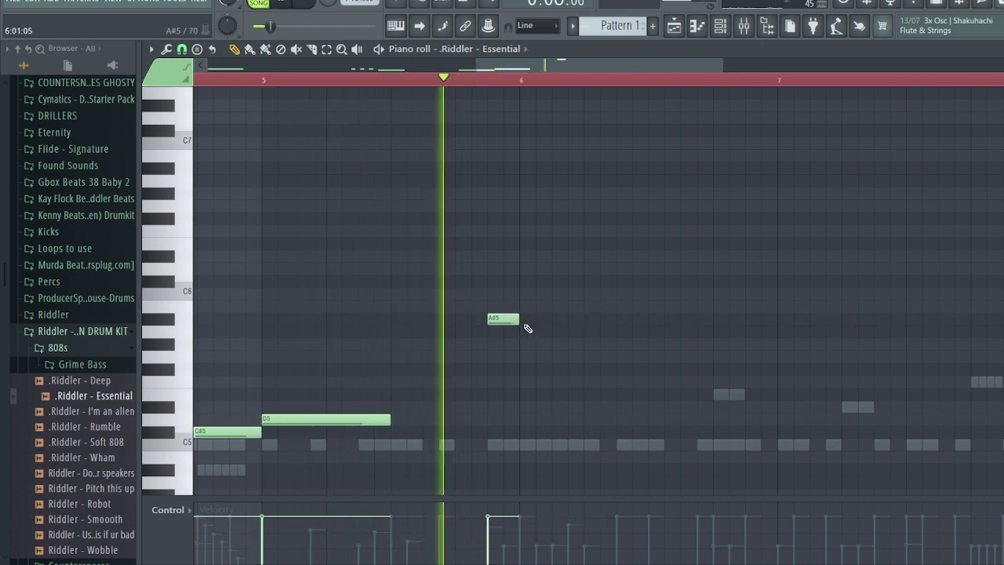
pyautogui.click(531, 320)
pyautogui.press('space')
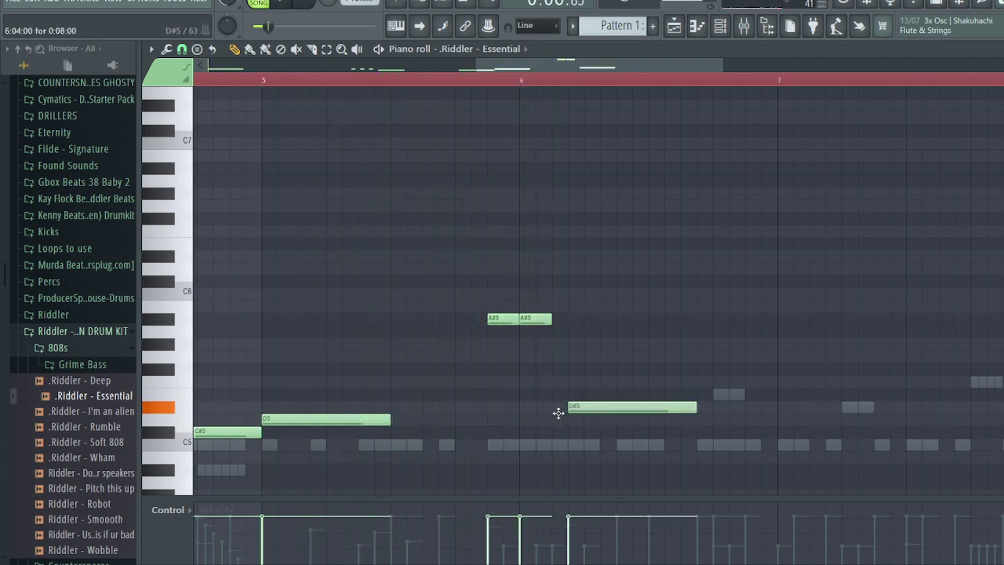
# Add six-step D5 notes at 6:03 and 6:11 and an eight-step C#5 note at 7:01 to the 808 line
pyautogui.press('space')
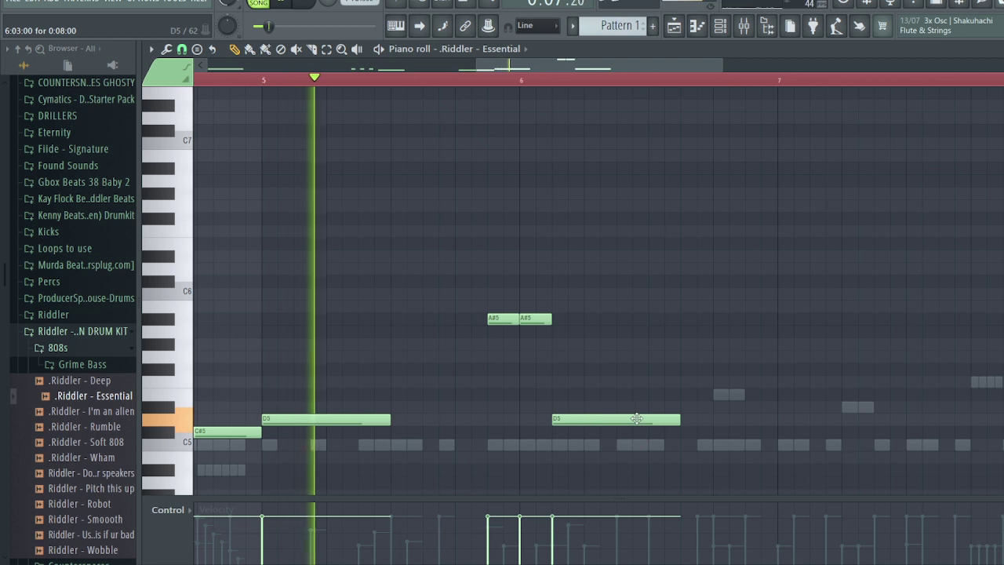
pyautogui.moveTo(679, 420); pyautogui.dragTo(650, 421)
pyautogui.click(689, 420)
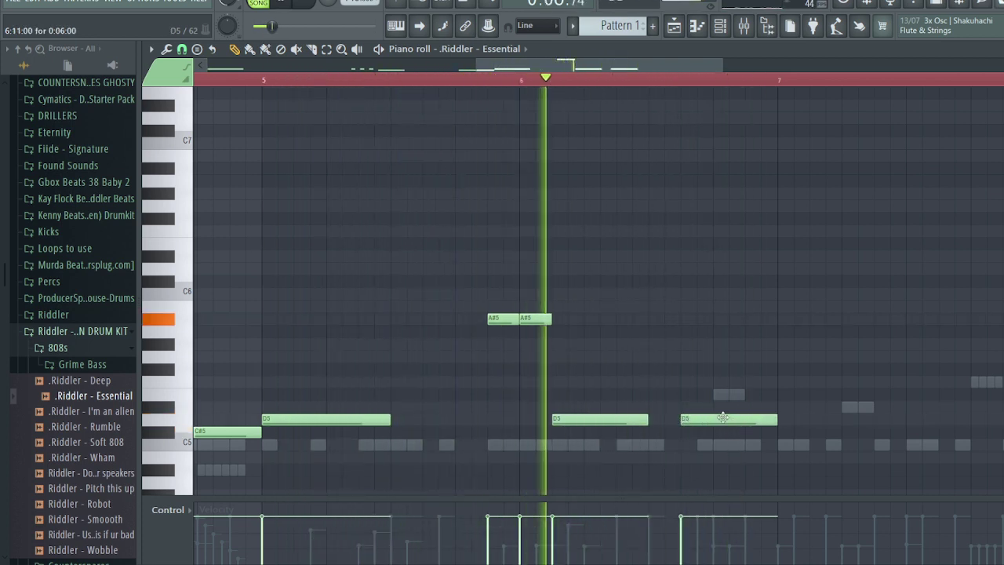
pyautogui.keyDown('ctrl'); pyautogui.scroll(-1, 752, 416); pyautogui.keyUp('ctrl')
pyautogui.keyDown('ctrl'); pyautogui.scroll(-1, 752, 415); pyautogui.keyUp('ctrl')
pyautogui.click(780, 432)
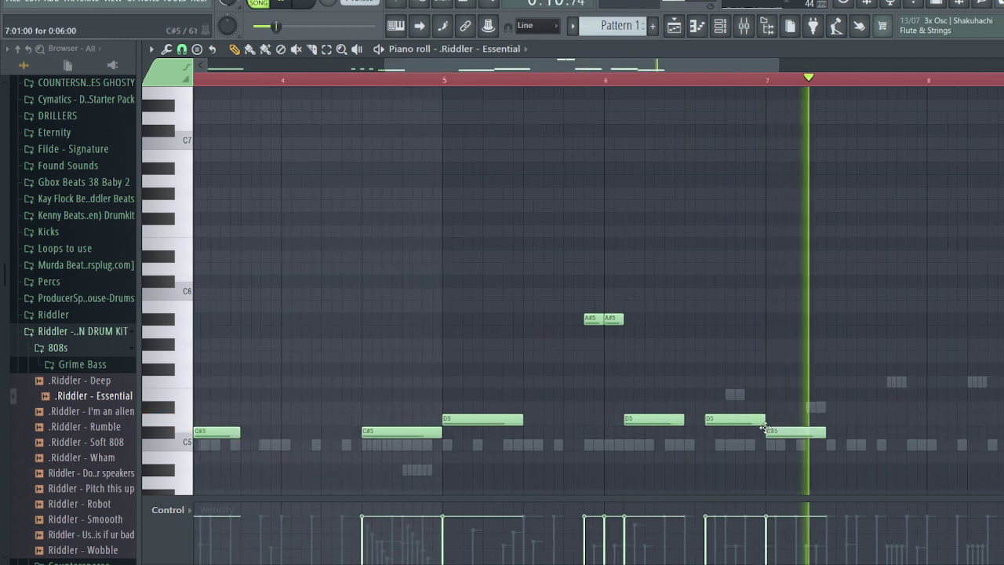
pyautogui.moveTo(826, 431); pyautogui.dragTo(847, 431)
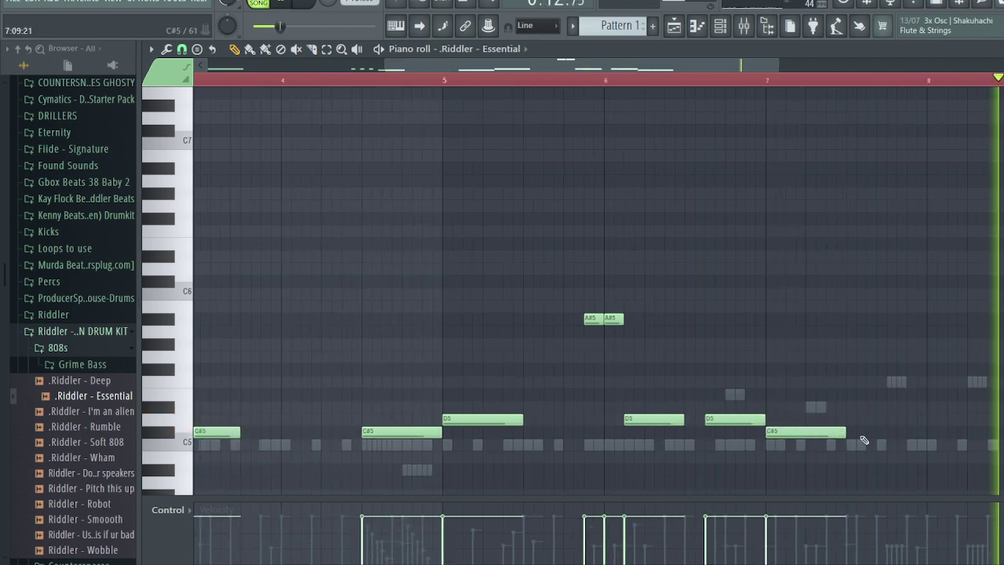
# Play back the 808 line with its channel settings closed and set the !ghosty snare channel's volume to 45%
pyautogui.keyDown('ctrl'); pyautogui.scroll(-2, 978, 422); pyautogui.keyUp('ctrl')
pyautogui.press('space')
pyautogui.press('space')
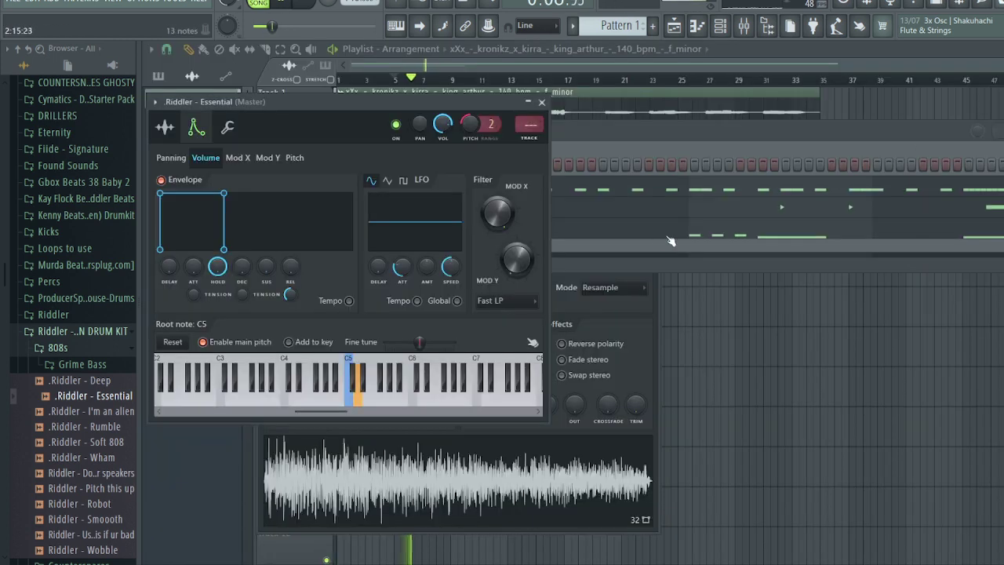
pyautogui.click(542, 102)
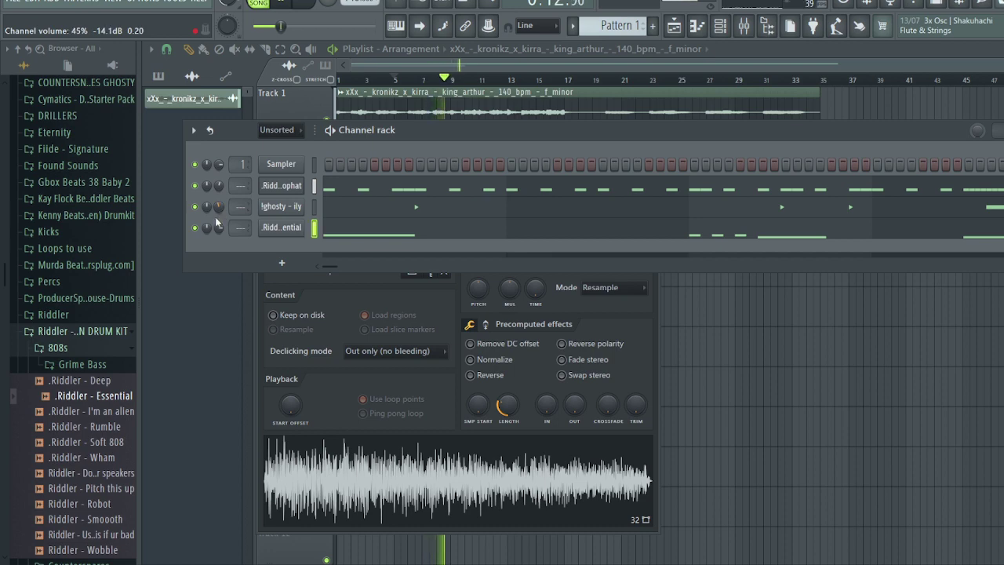
# Audition the hard countersnares in the Riddler drum kit and add .Riddler - Flick as a new channel
pyautogui.click(100, 352)
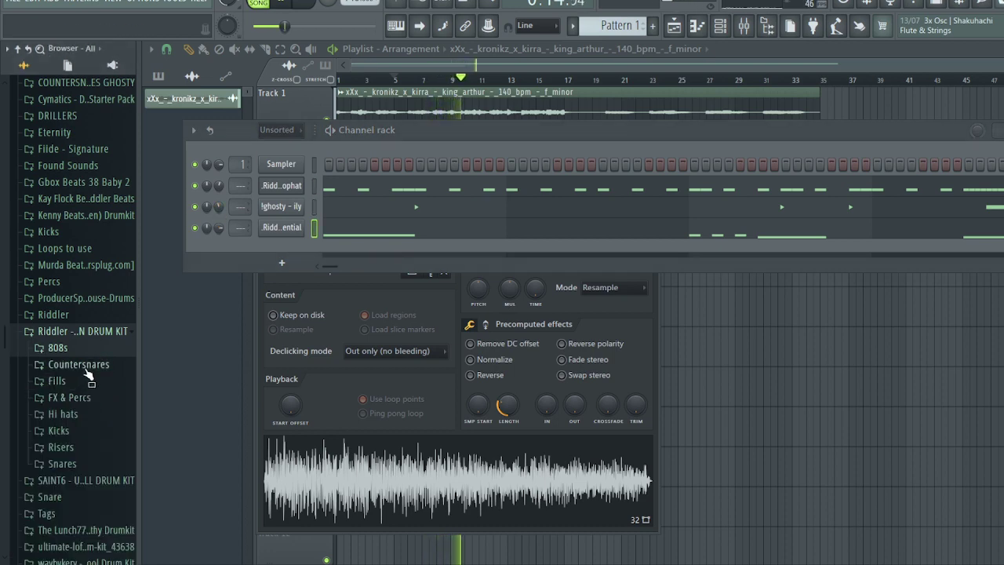
pyautogui.click(79, 365)
pyautogui.click(82, 383)
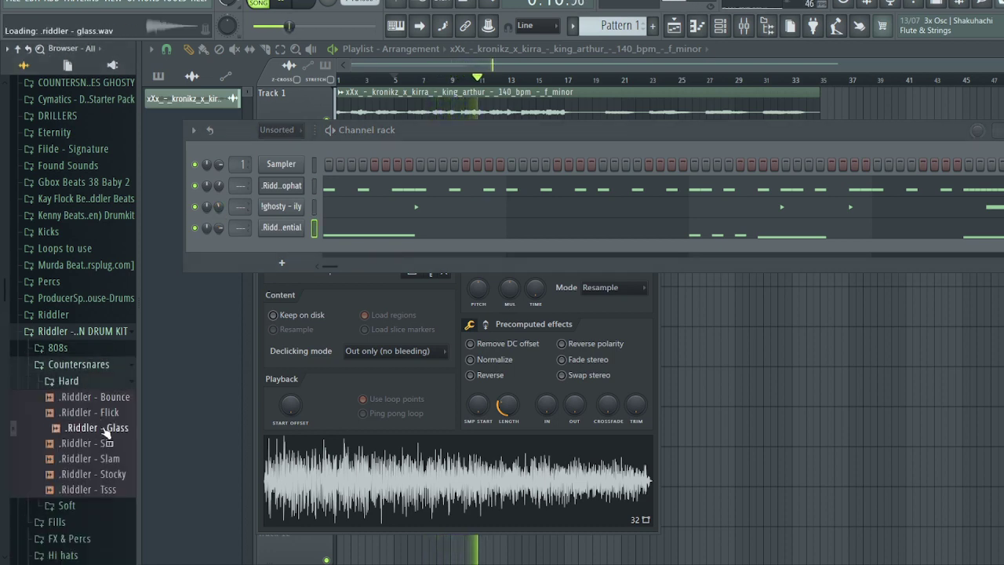
pyautogui.moveTo(264, 258); pyautogui.dragTo(277, 247)
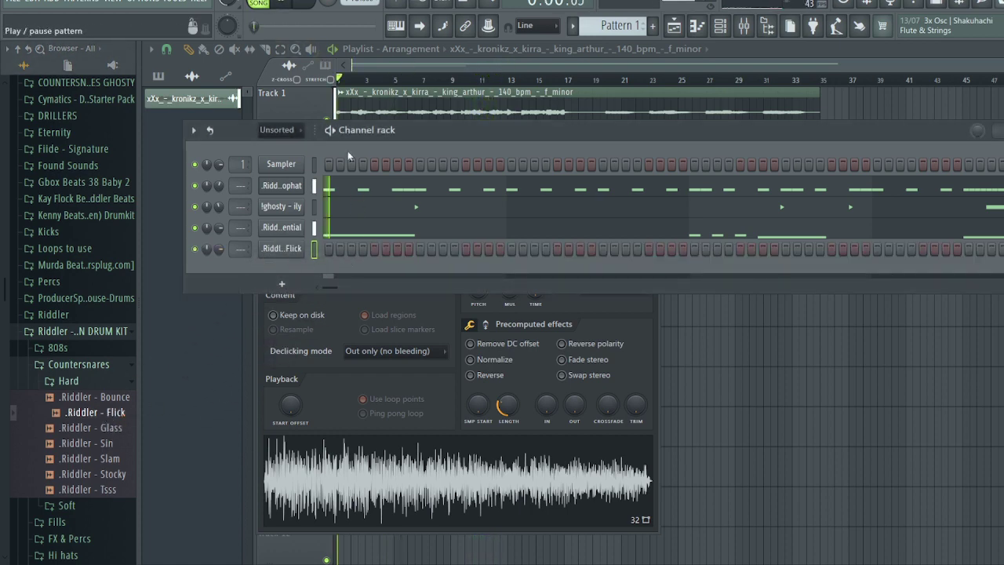
# Try Flick countersnare hits on steps 4 and 7 of bar 1, viewing them in the piano roll
pyautogui.click(363, 249)
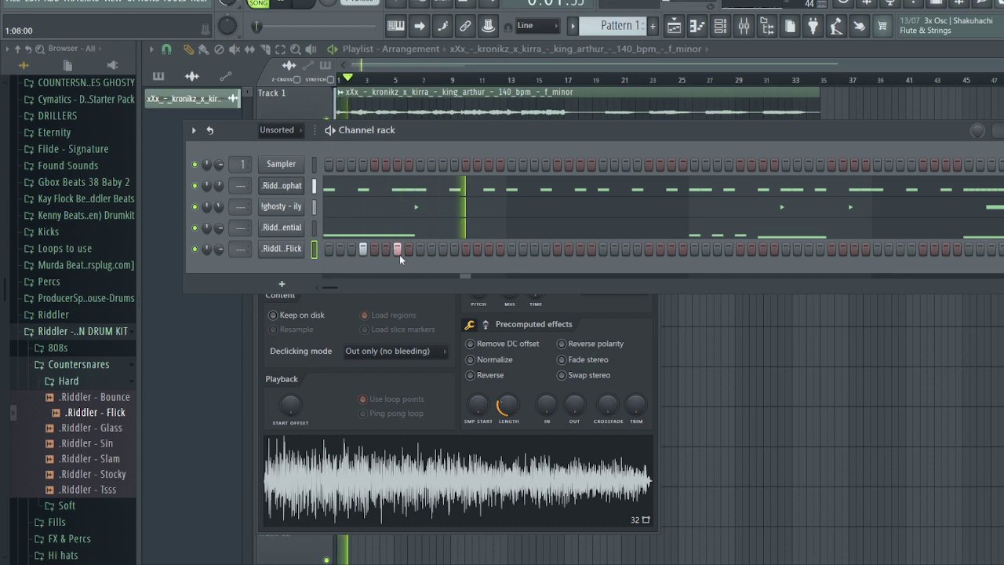
pyautogui.rightClick(309, 250)
pyautogui.click(331, 246)
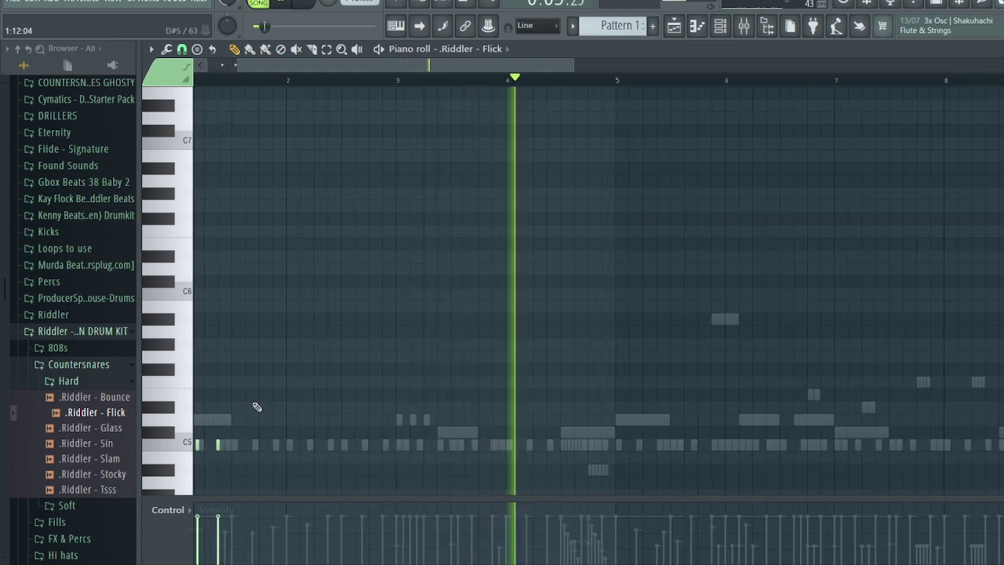
pyautogui.scroll(3, 288, 70)
pyautogui.press('space')
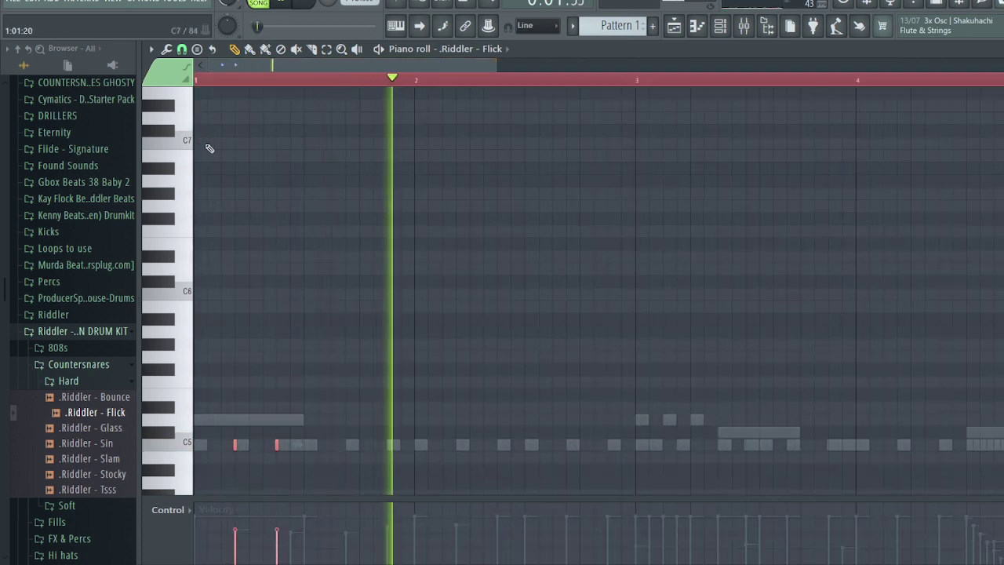
# Return to the playlist and extend the melody loop's clip on Track 1 past bar 47
pyautogui.click(1003, 48)
pyautogui.click(714, 295)
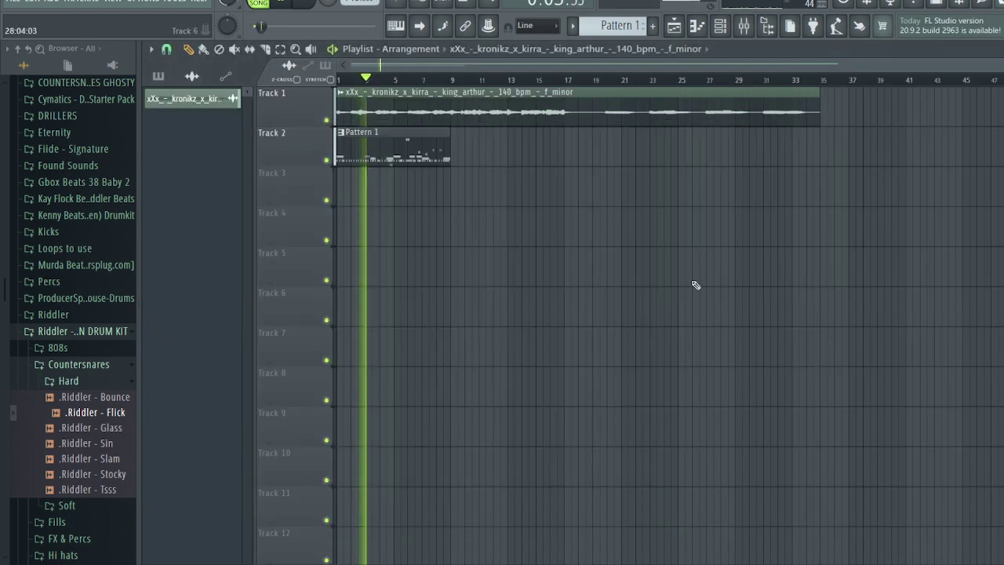
pyautogui.moveTo(488, 113); pyautogui.dragTo(256, 112)
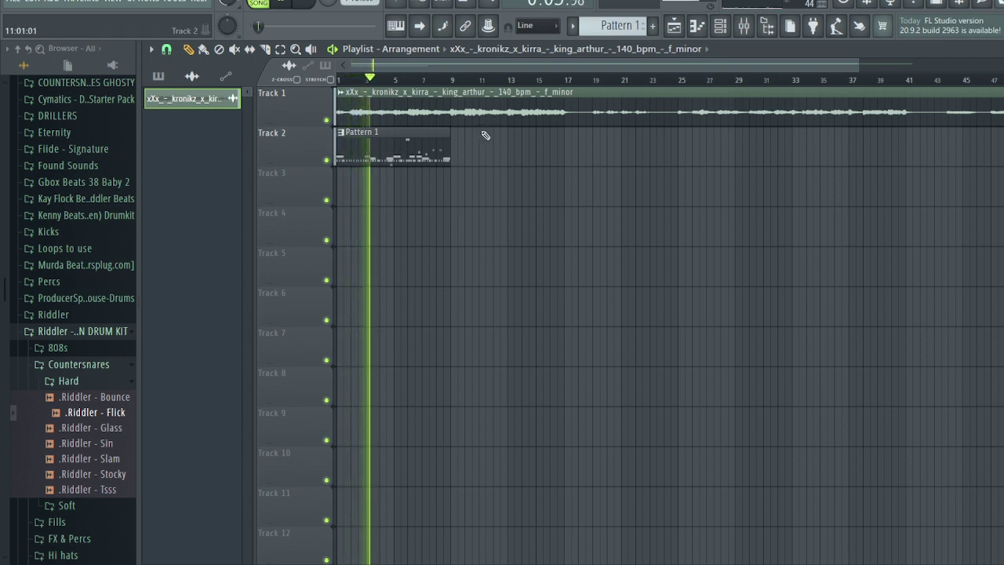
# Show the Unsorted channels and set the 808's volume envelope attack time to 17%
pyautogui.click(721, 28)
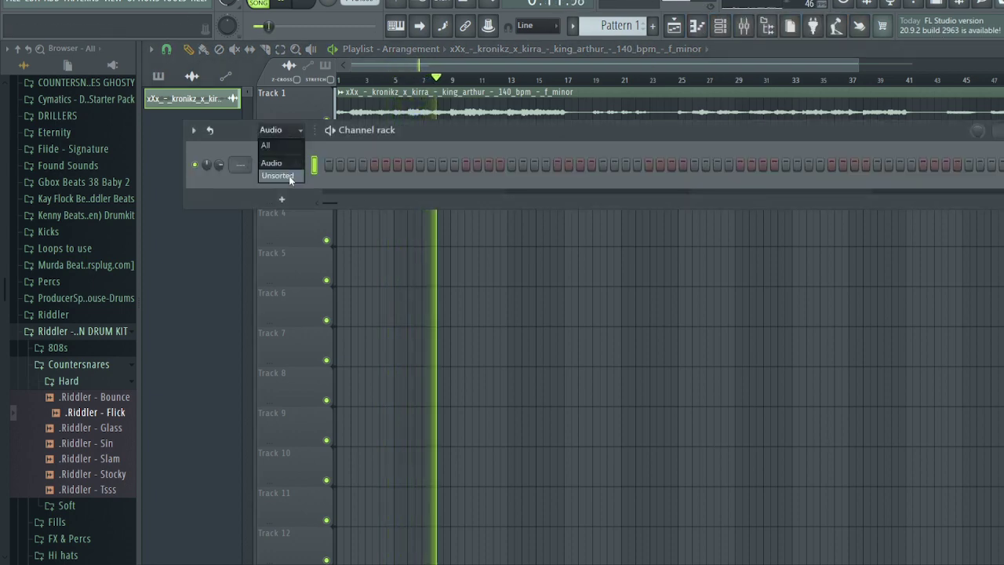
pyautogui.click(291, 178)
pyautogui.click(293, 229)
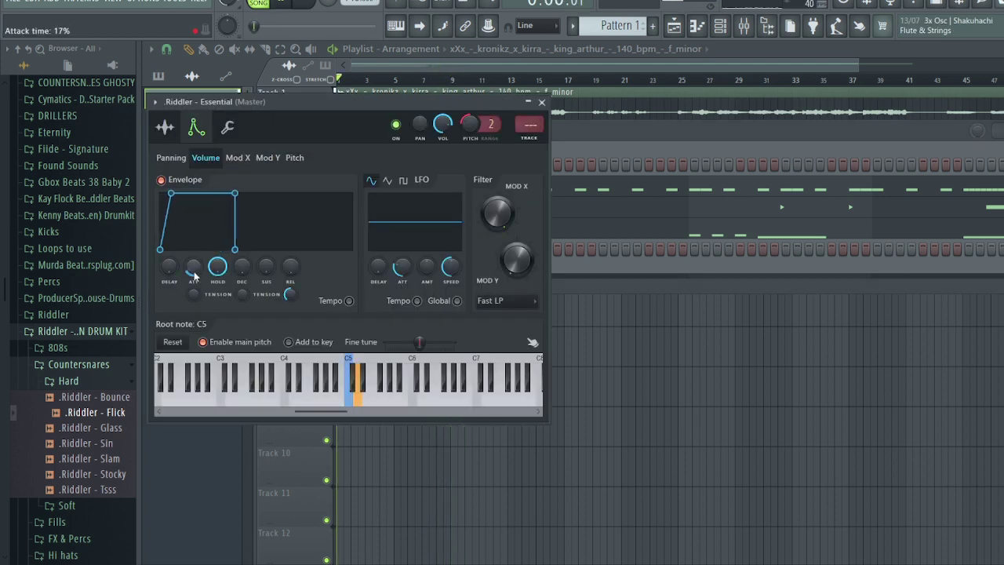
pyautogui.click(541, 102)
# Open the Flick countersnare channel in the piano roll
pyautogui.rightClick(311, 243)
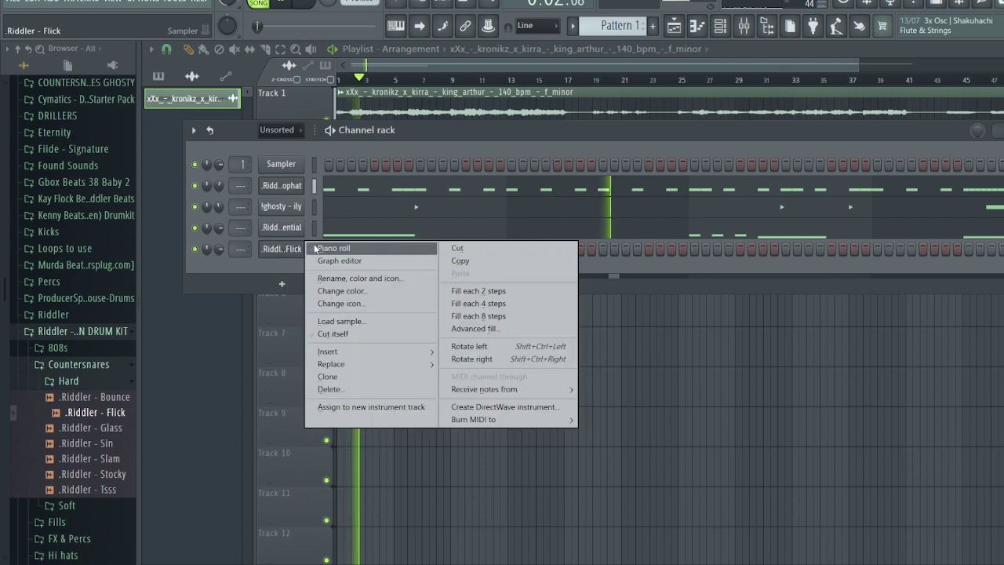
pyautogui.click(321, 250)
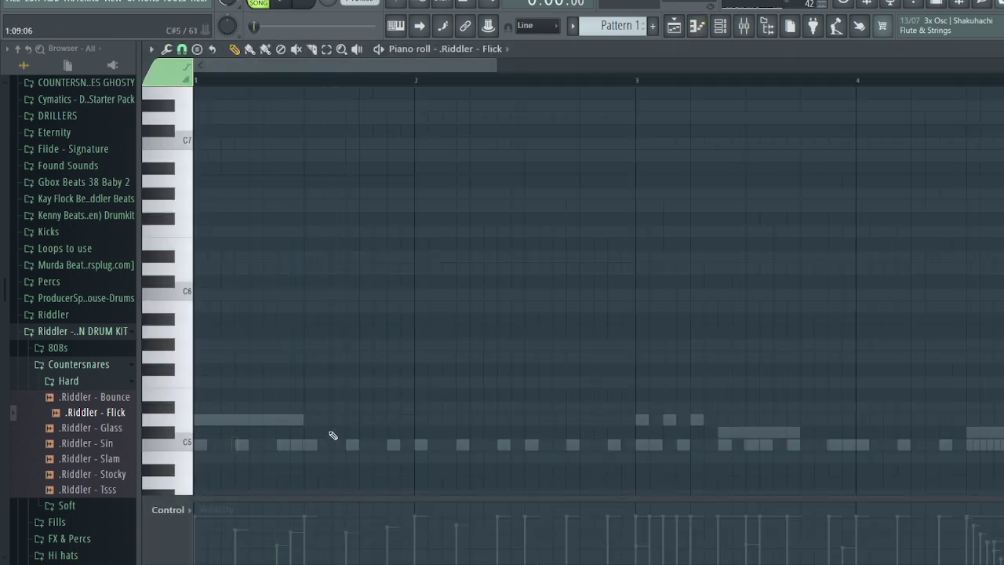
# Try short C5 Flick countersnare notes at 2:01 and 2:04
pyautogui.click(419, 445)
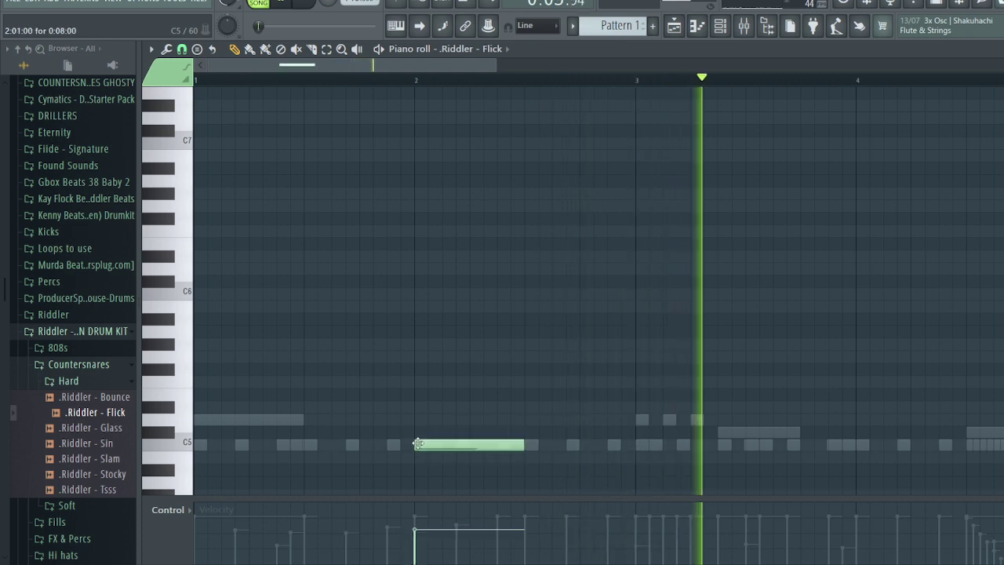
pyautogui.moveTo(502, 445); pyautogui.dragTo(428, 445)
pyautogui.click(459, 445)
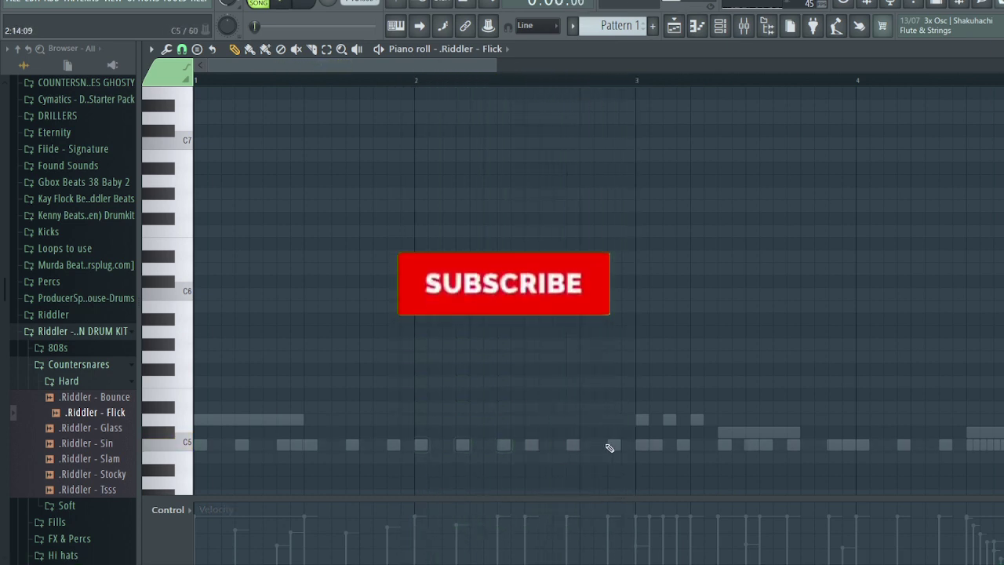
# Try one-step C5 Flick countersnare notes at 3:01, 3:04 and 3:07 during playback
pyautogui.press('space')
pyautogui.click(644, 445)
pyautogui.click(683, 446)
pyautogui.click(724, 445)
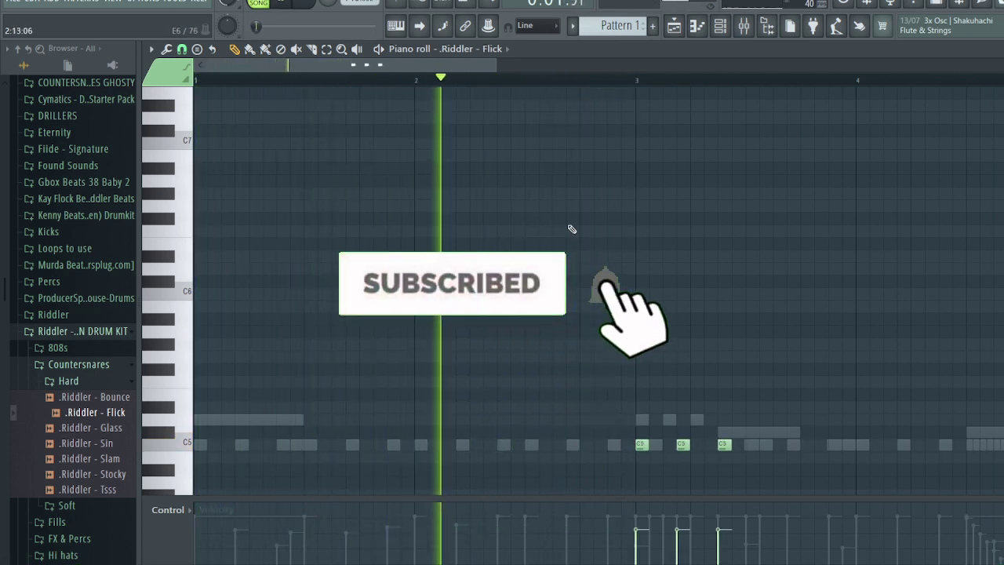
# Place one-step C5 Flick countersnare notes at 2:09, 2:12 and 2:15 and play the pattern back
pyautogui.moveTo(436, 67); pyautogui.dragTo(508, 93)
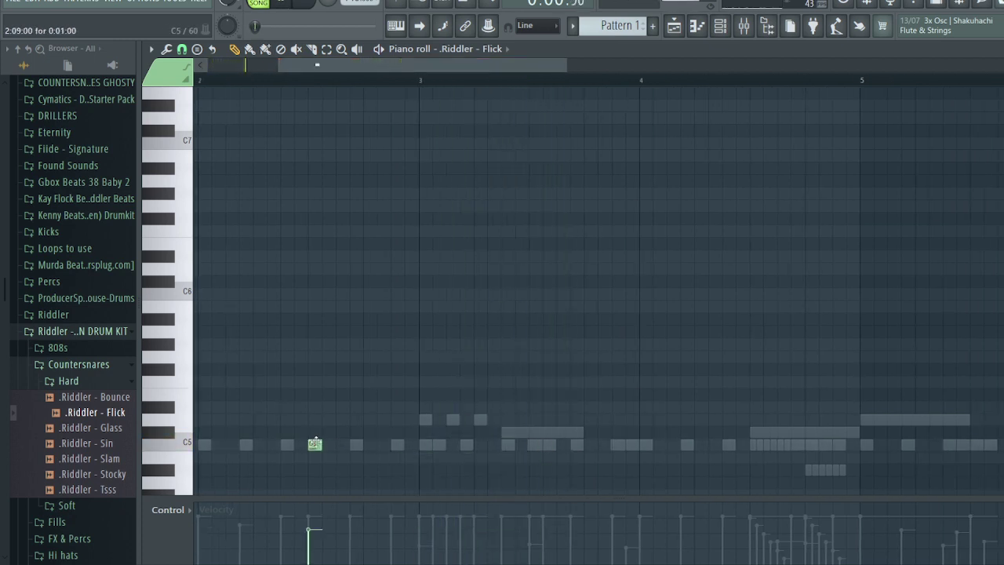
pyautogui.moveTo(404, 445); pyautogui.dragTo(392, 445)
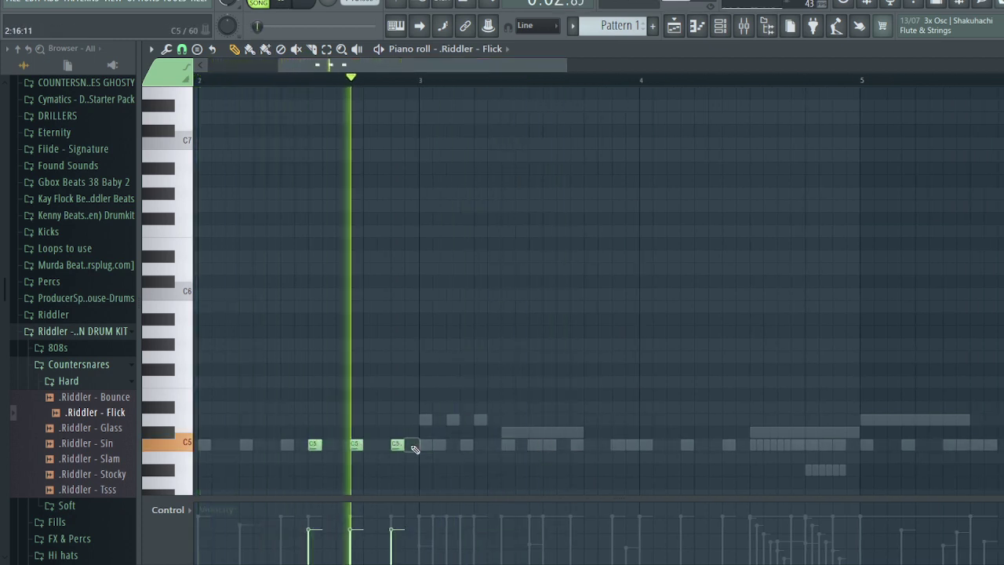
pyautogui.press('space')
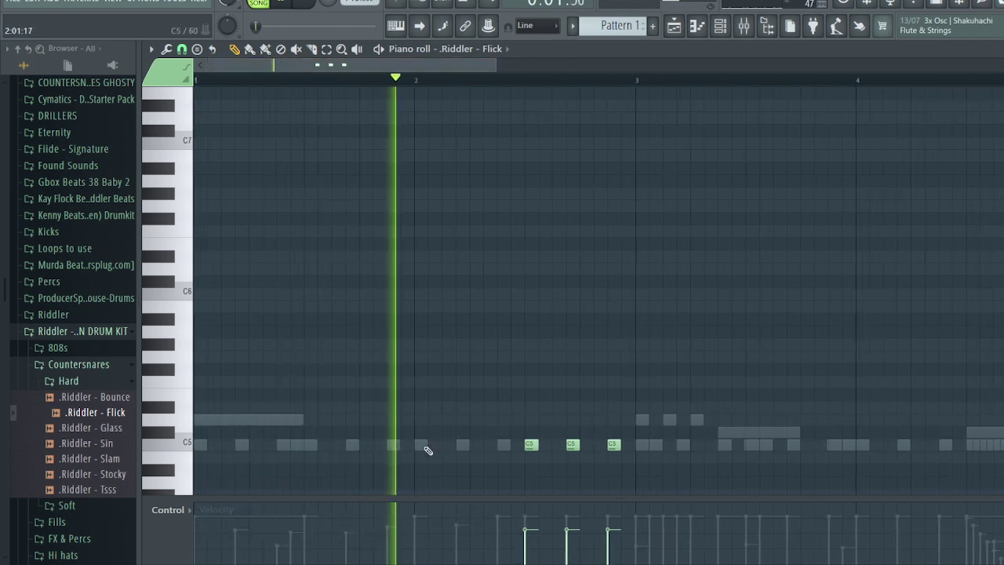
# Place C5 Flick countersnare notes at 2:04 and 2:07, delete the one at 2:09, and replay the pattern
pyautogui.click(462, 444)
pyautogui.click(502, 446)
pyautogui.press('space')
pyautogui.press('space')
pyautogui.rightClick(533, 446)
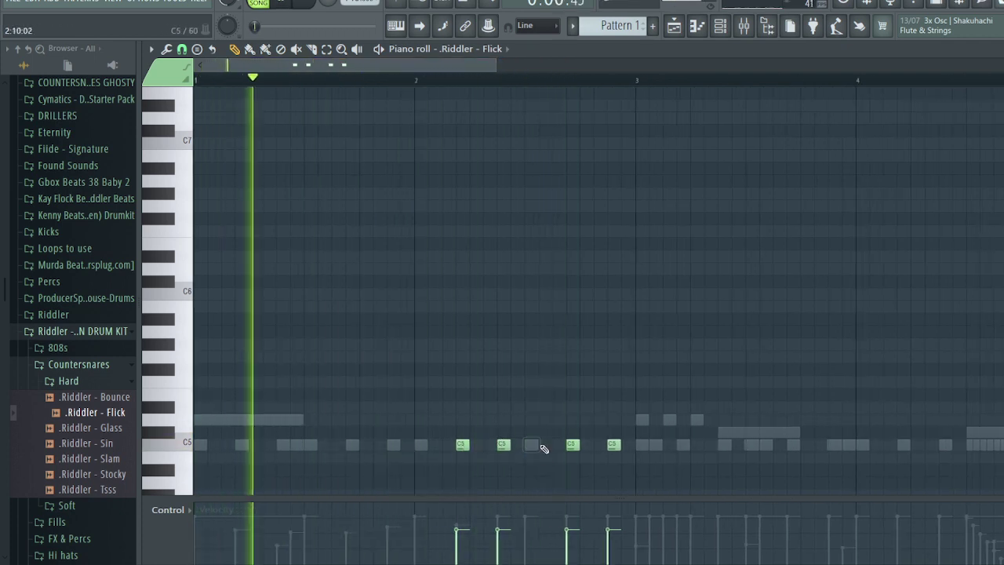
pyautogui.press('space')
pyautogui.press('space')
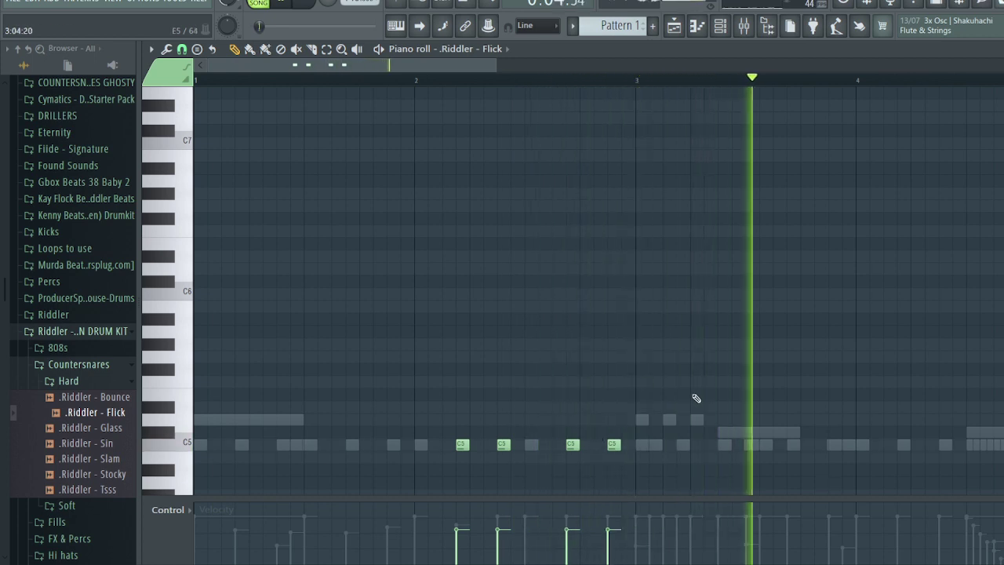
# Place C5 Flick countersnare notes at 4:04 and 4:07 and set the Flick channel volume to about 69%
pyautogui.scroll(-1, 745, 415)
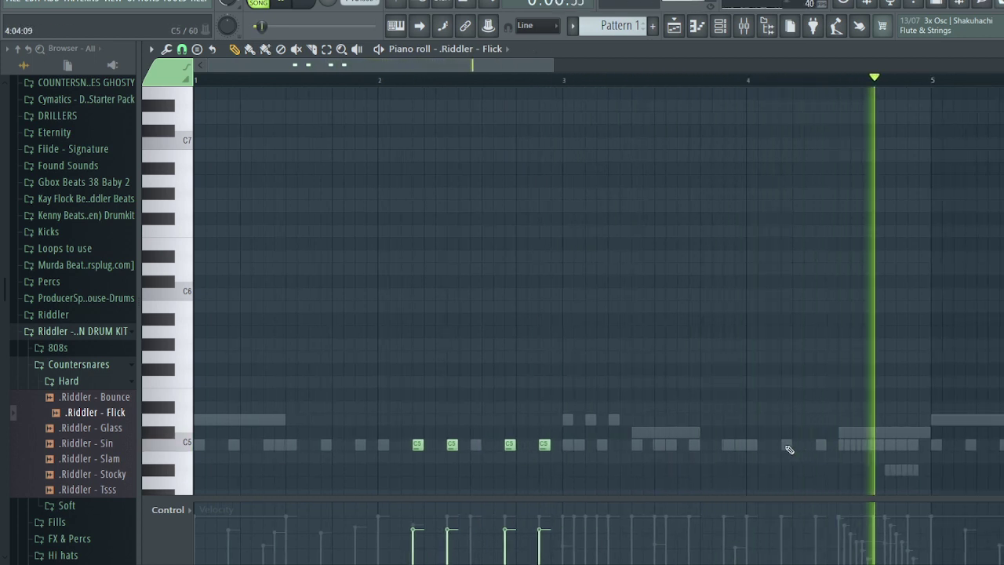
pyautogui.click(786, 445)
pyautogui.click(820, 446)
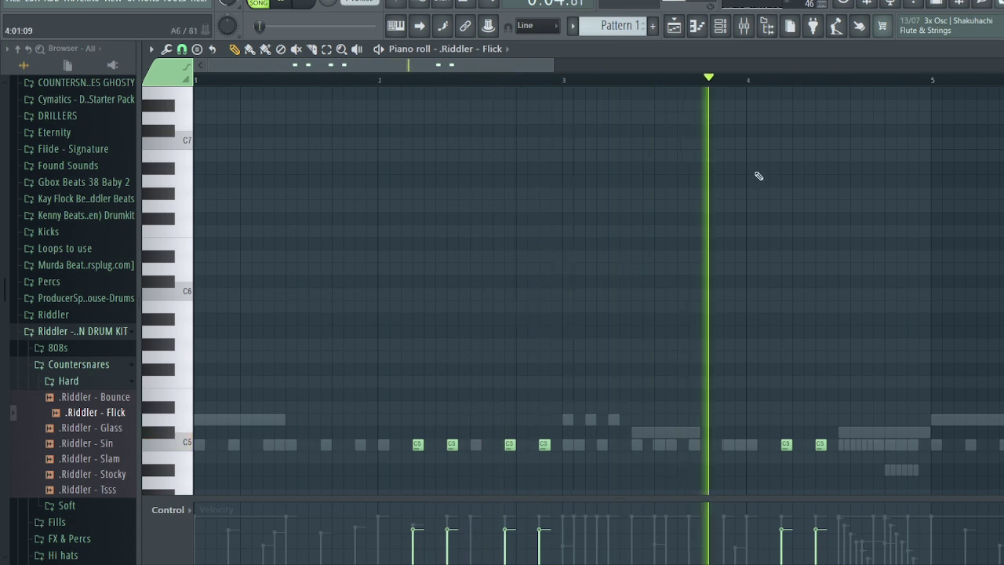
pyautogui.click(720, 26)
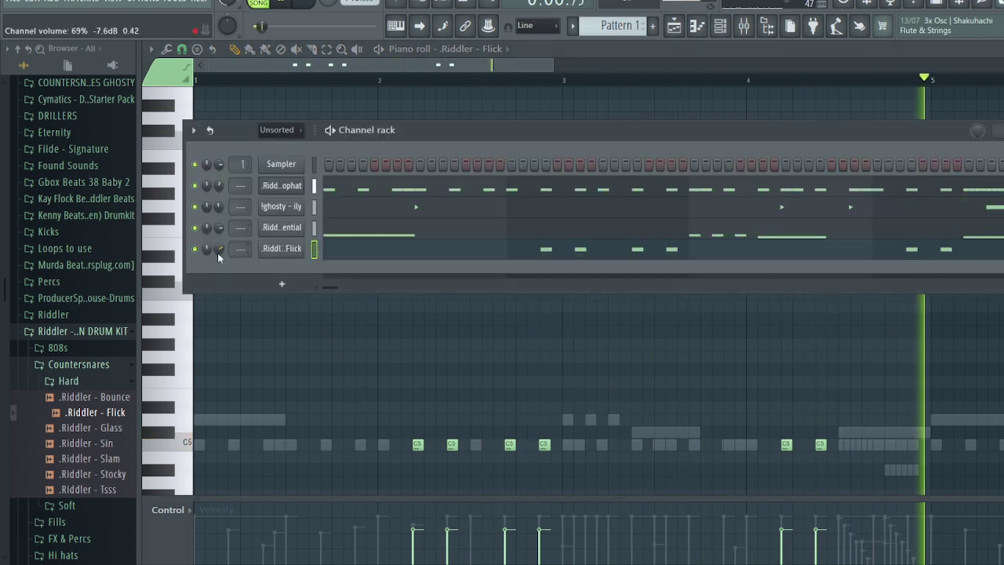
pyautogui.press('F6')
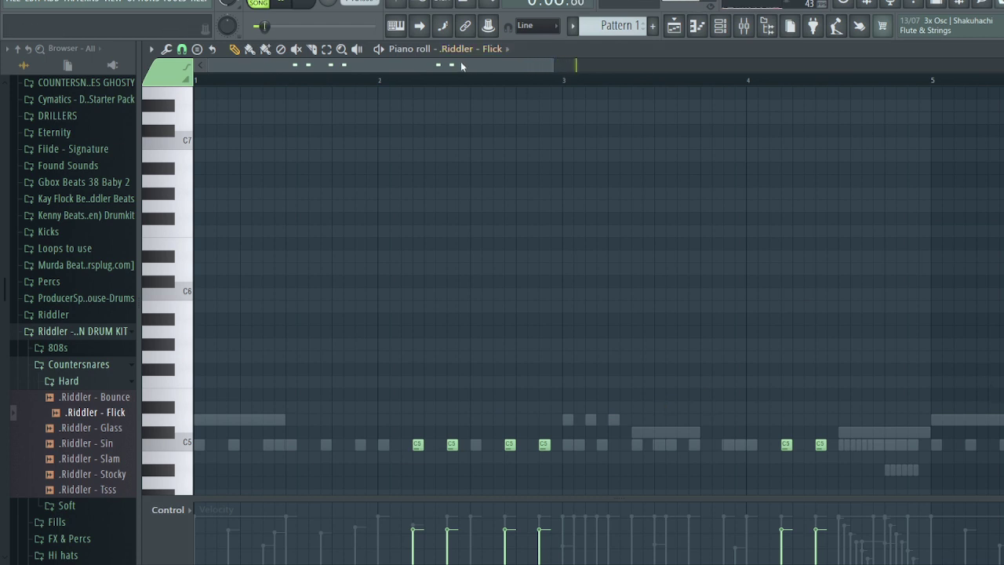
# Place one-step C5 Flick countersnare notes at 5:12 and 5:15 while playing from bar 5
pyautogui.moveTo(461, 66); pyautogui.dragTo(500, 69)
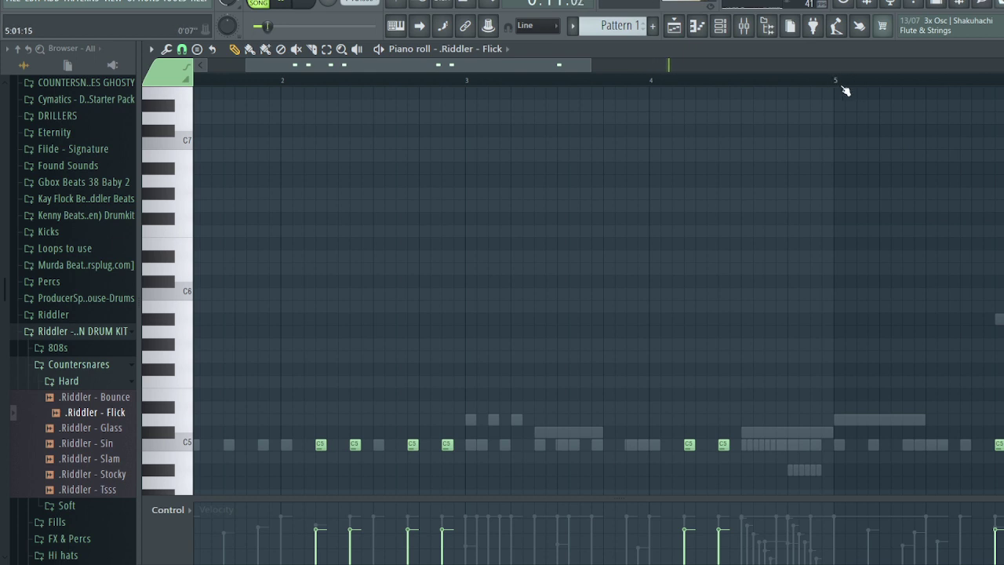
pyautogui.click(843, 88)
pyautogui.moveTo(535, 68); pyautogui.dragTo(638, 70)
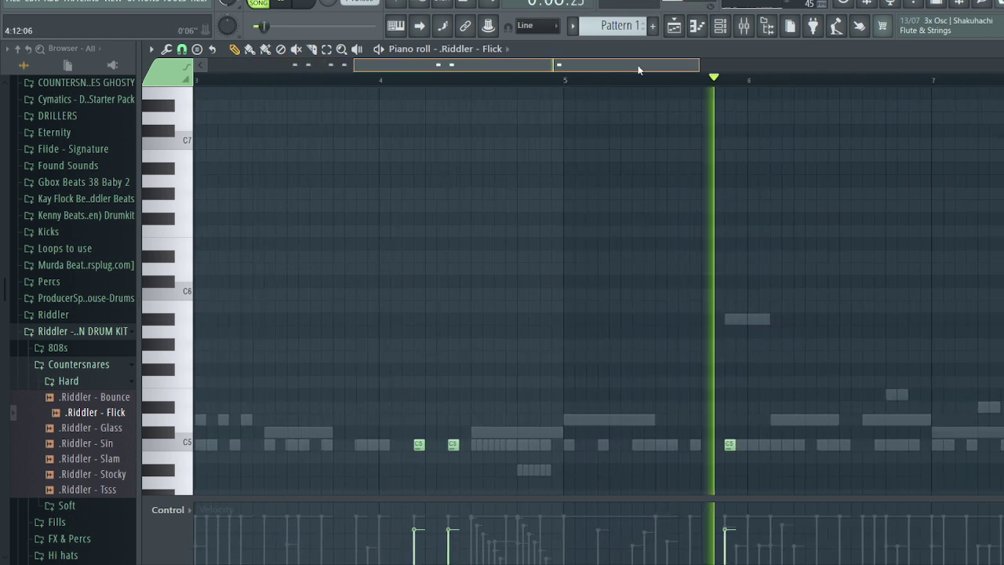
pyautogui.click(590, 446)
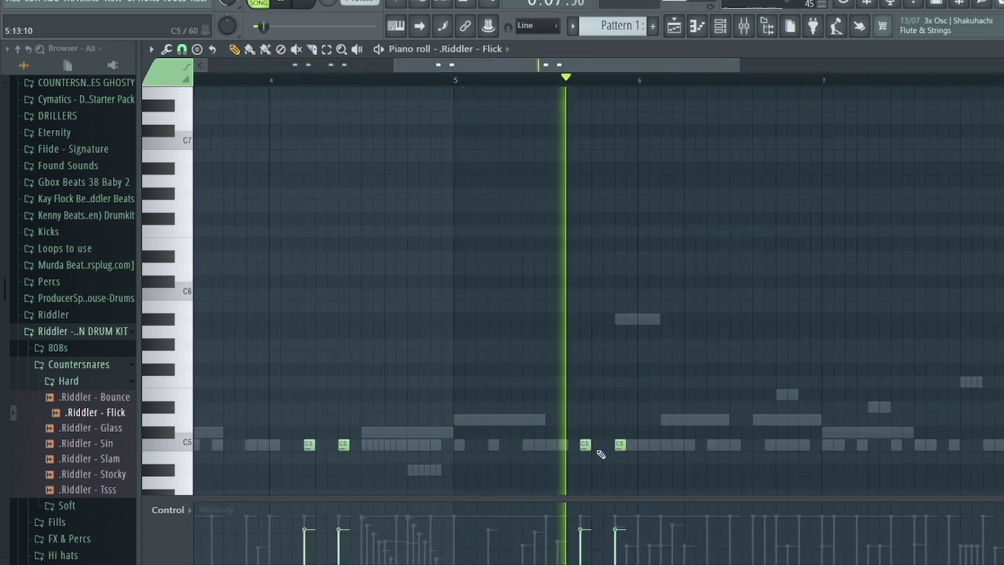
# Place C5 Flick countersnare notes at 6:04 and 6:07, lower their velocities, and close the piano roll
pyautogui.click(677, 446)
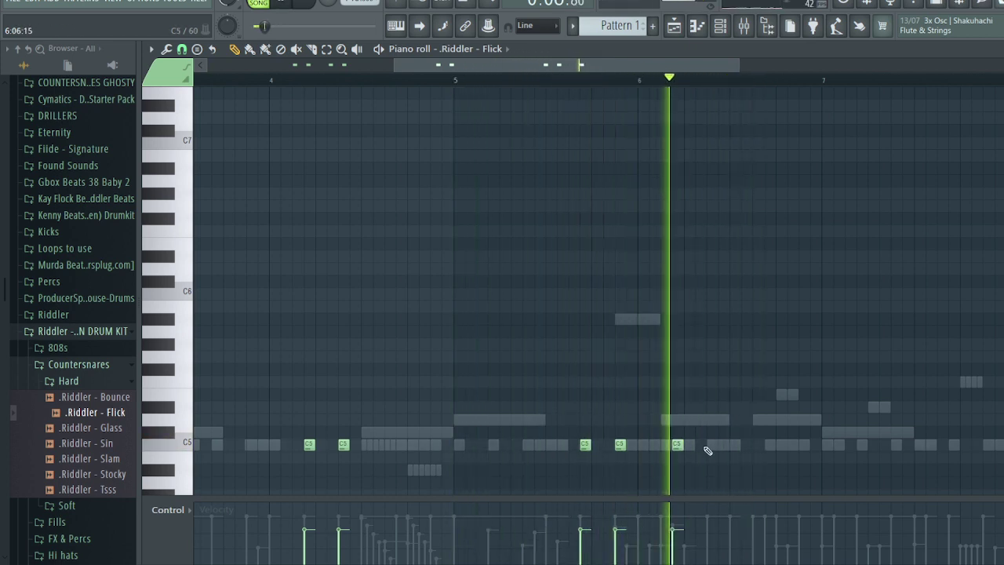
pyautogui.click(710, 445)
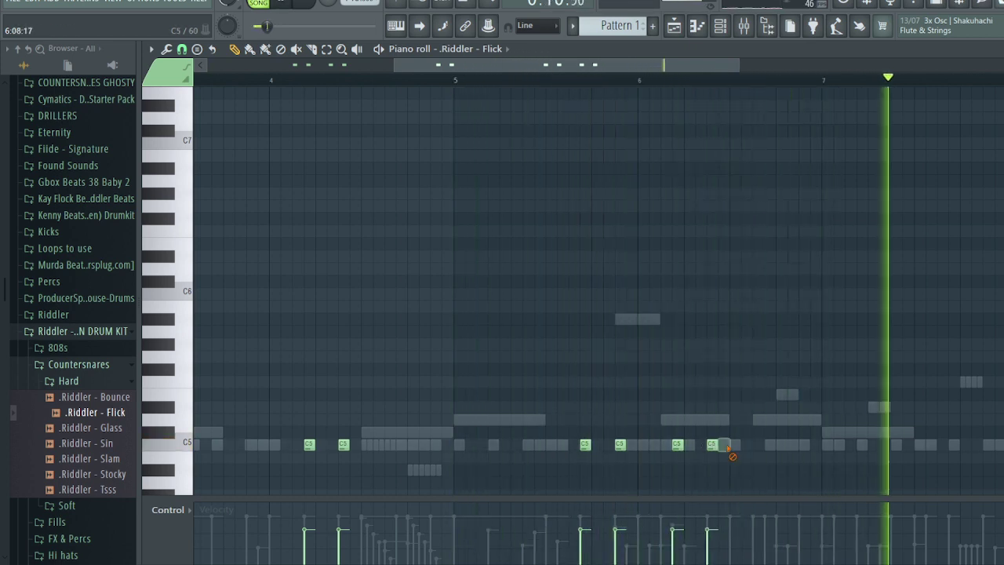
pyautogui.click(684, 542)
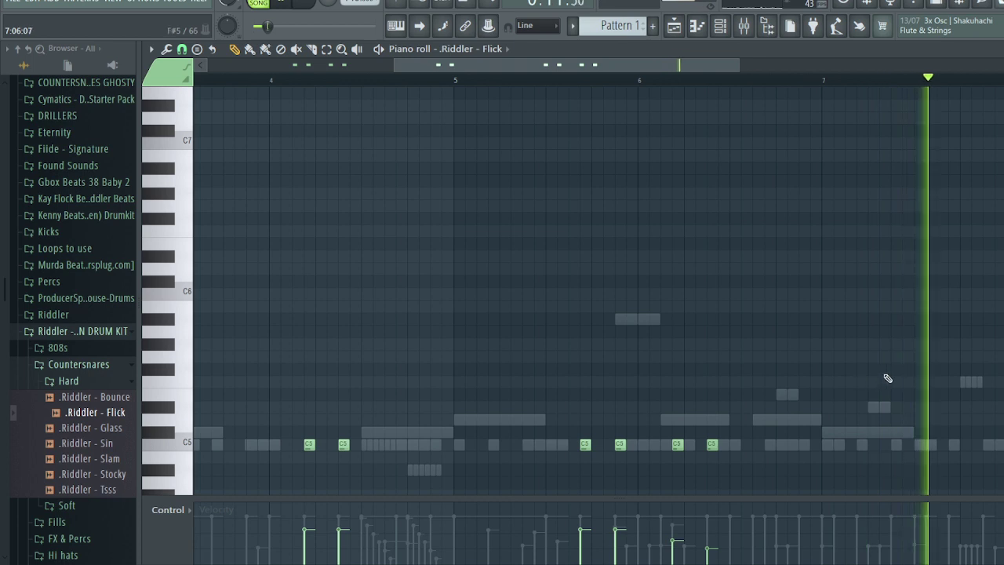
pyautogui.scroll(-5, 893, 369)
pyautogui.press('Escape')
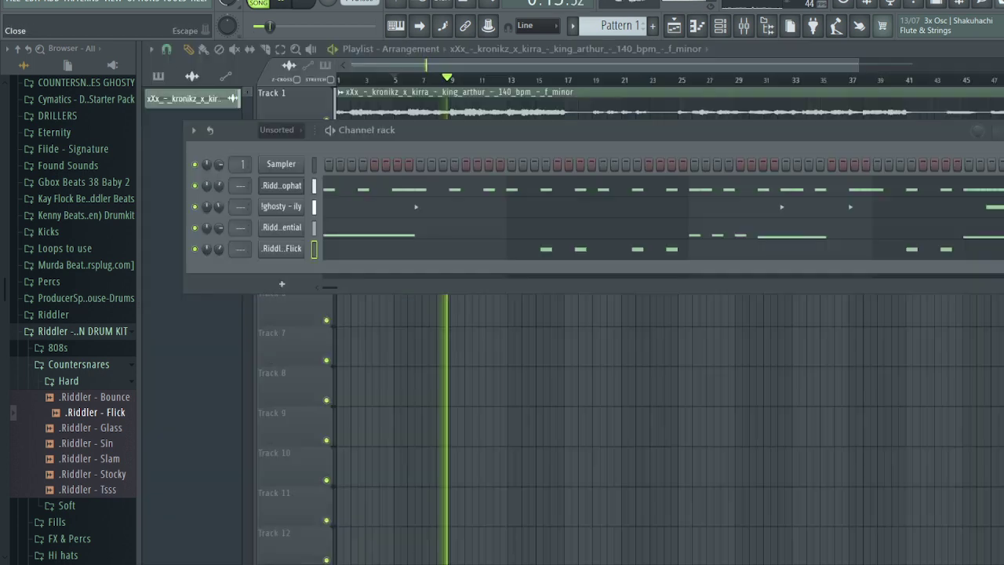
# Load the Riddler - Kick ur nan sample as a new kick channel and activate its steps 1, 7 and 33
pyautogui.click(98, 370)
pyautogui.click(74, 432)
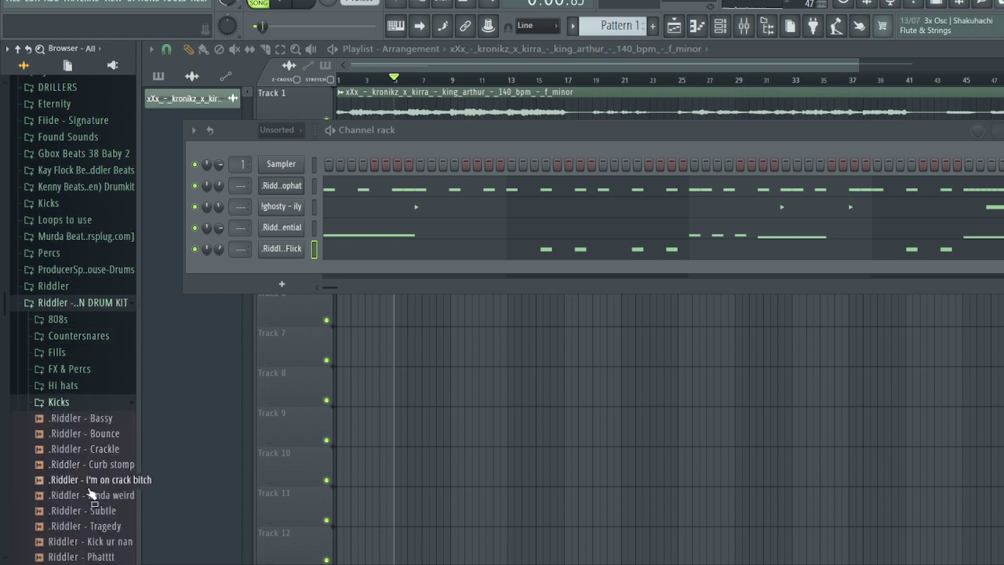
pyautogui.moveTo(275, 316); pyautogui.dragTo(282, 271)
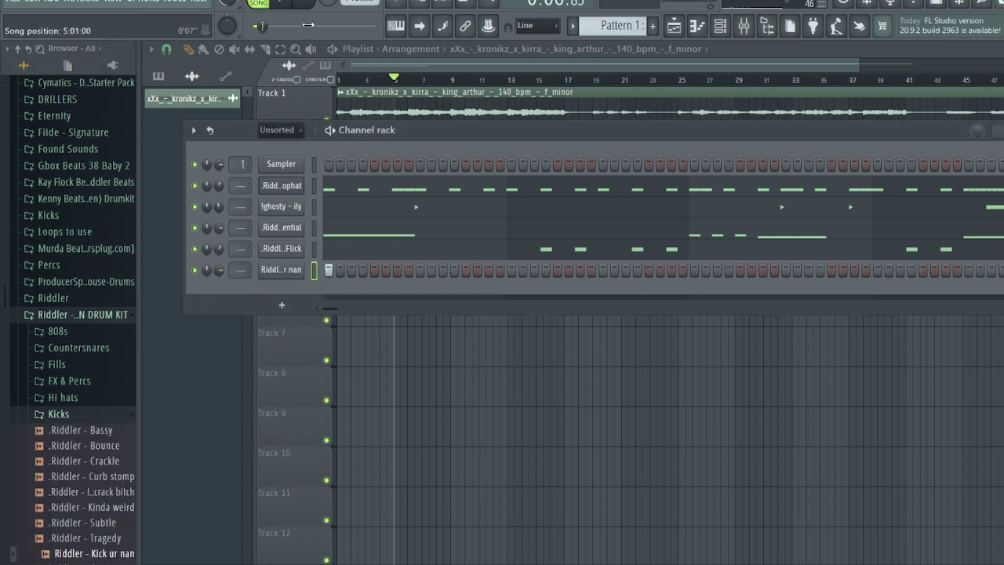
pyautogui.click(396, 271)
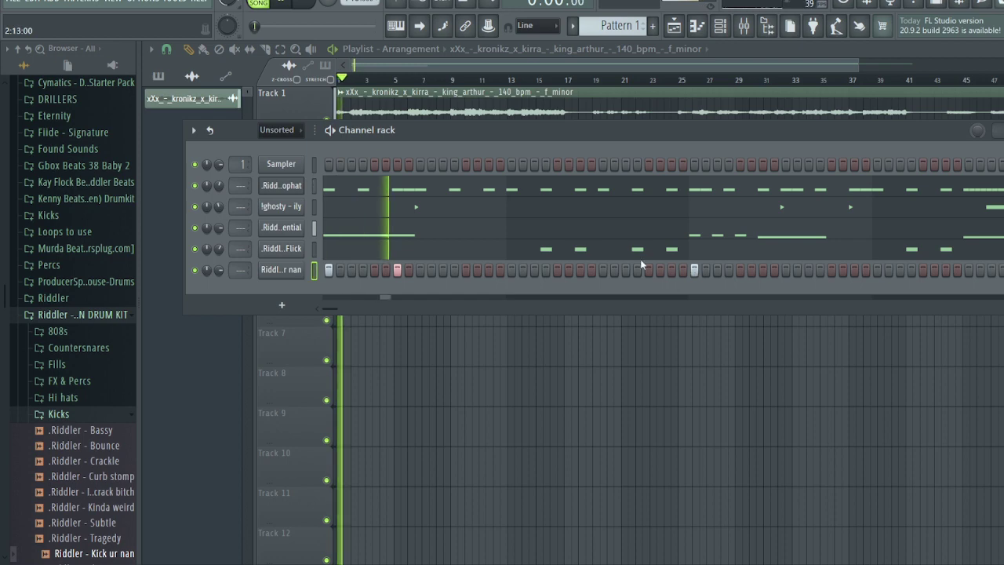
# Open the KICKS folder of the Fiide - Signature kit in the sample browser
pyautogui.click(111, 314)
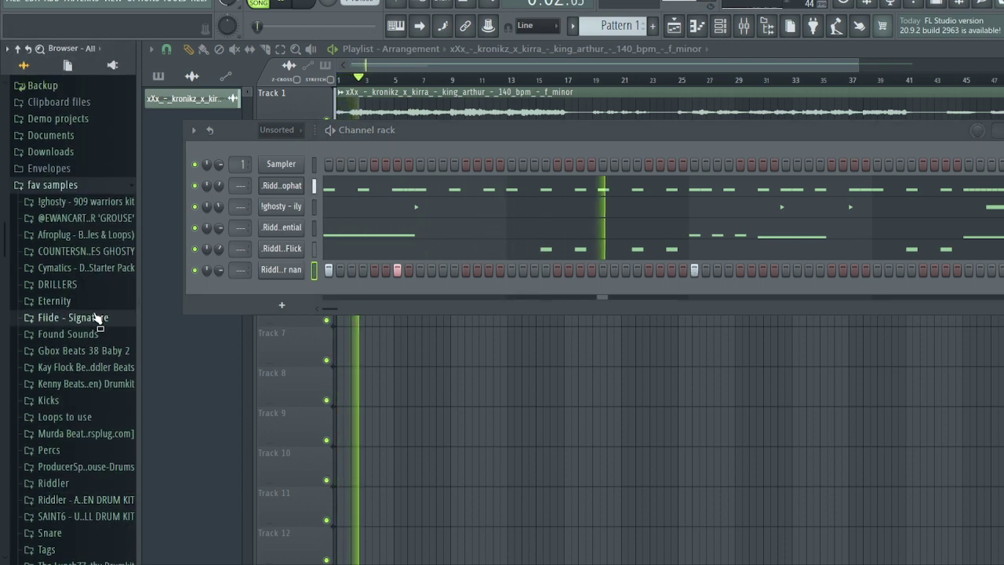
pyautogui.click(73, 317)
pyautogui.click(75, 374)
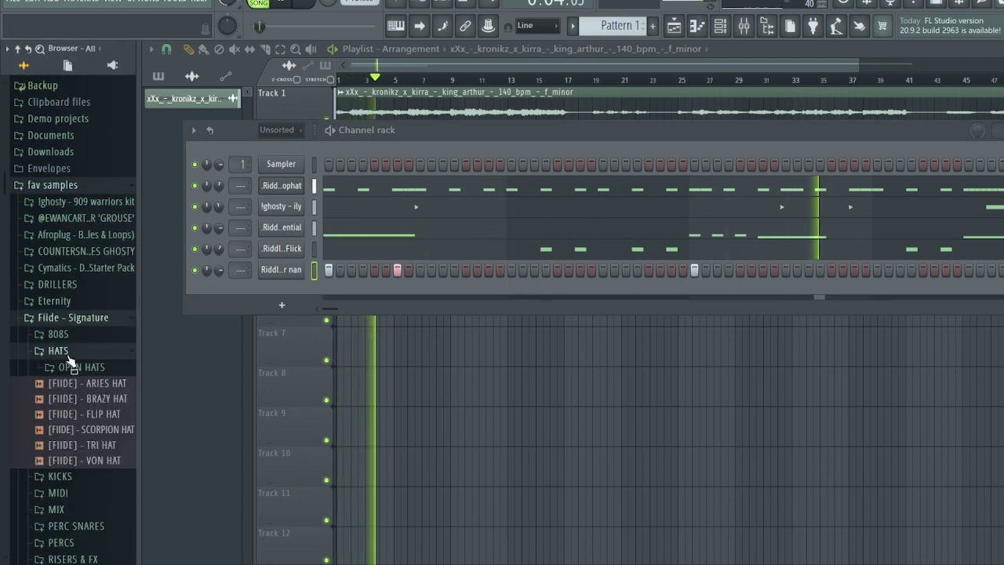
pyautogui.click(77, 369)
pyautogui.click(77, 369)
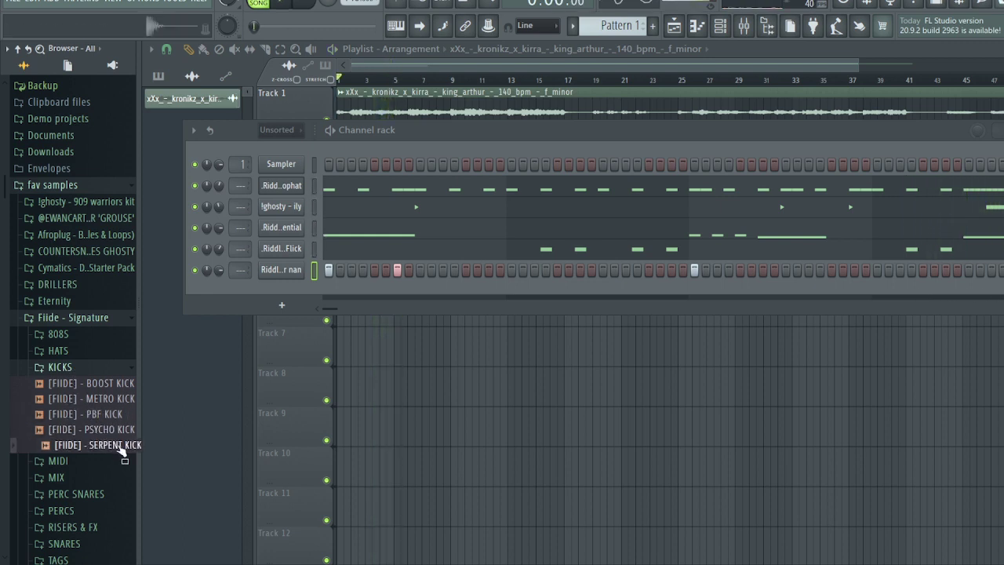
# Try the [FIIDE] SERPENT, PSYCHO, PBF and BOOST kick samples in the kick channel during playback
pyautogui.moveTo(285, 288); pyautogui.dragTo(290, 283)
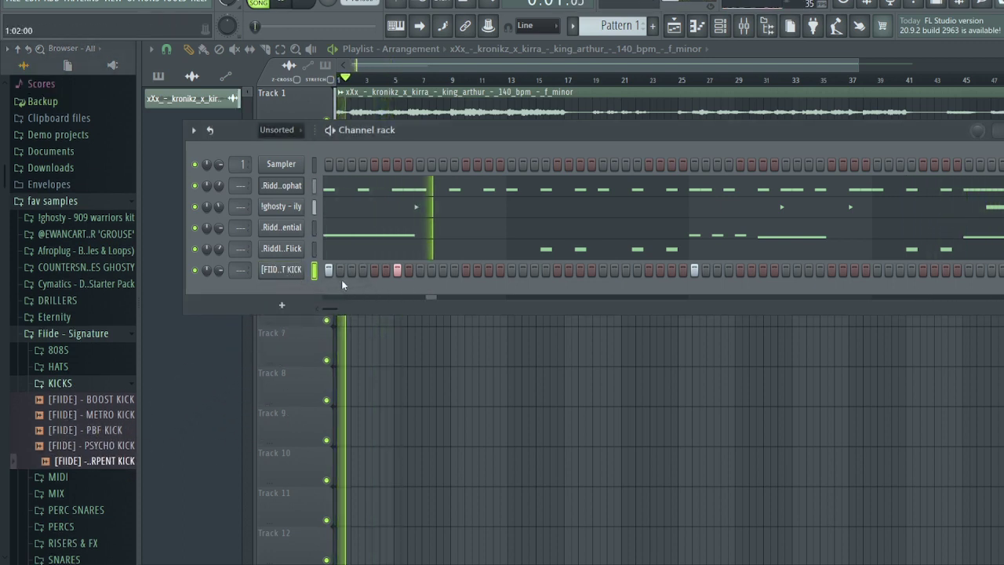
pyautogui.moveTo(117, 444); pyautogui.dragTo(219, 338)
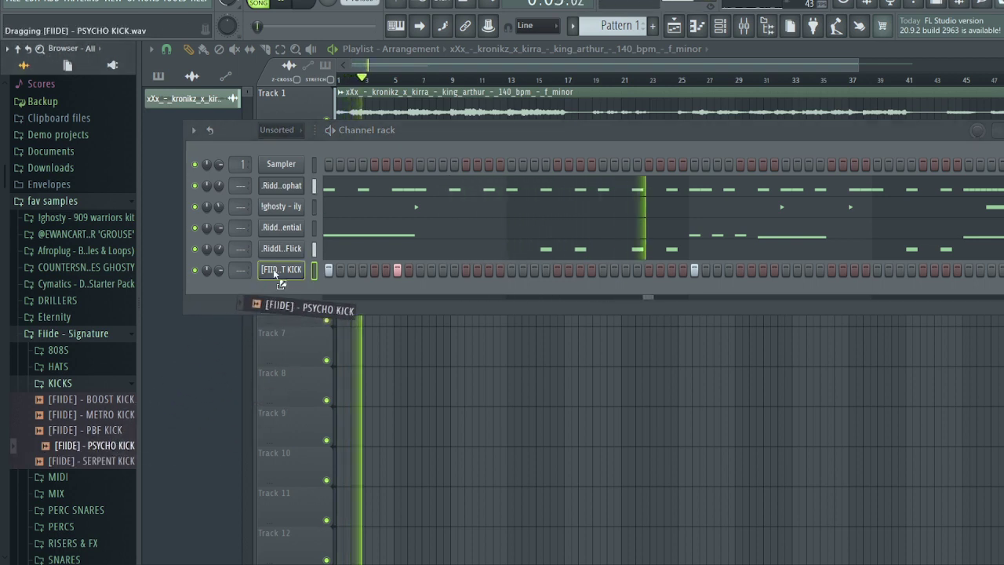
pyautogui.moveTo(275, 271); pyautogui.dragTo(278, 274)
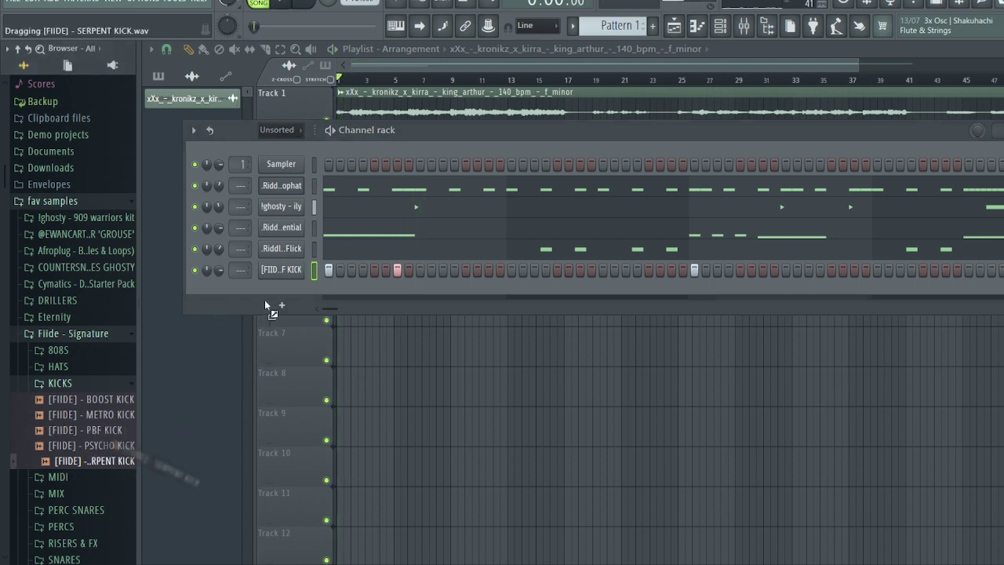
pyautogui.click(97, 419)
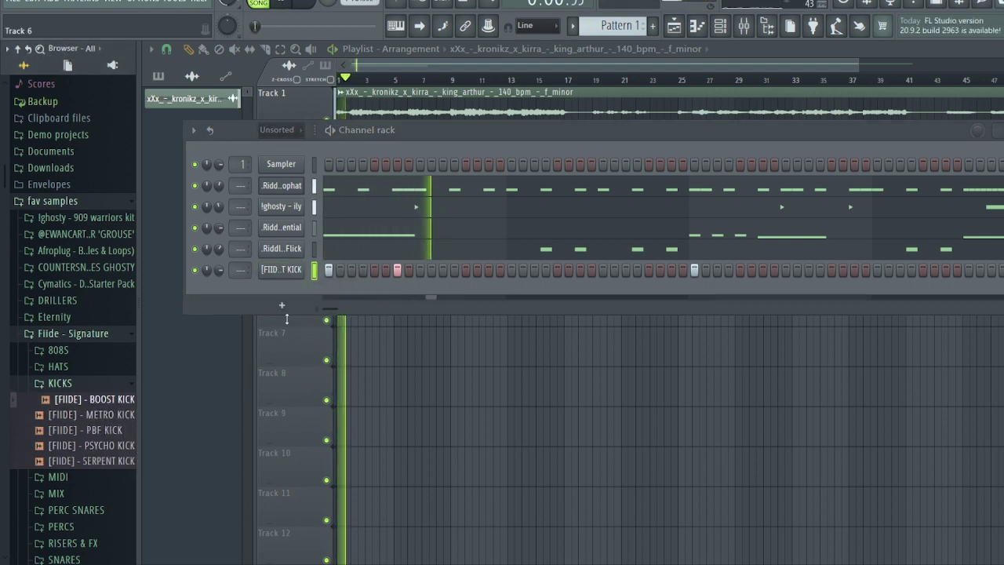
# Replace the kick channel's sample with [FIIDE] - PSYCHO KICK and open the channel in the piano roll
pyautogui.moveTo(270, 290); pyautogui.dragTo(286, 271)
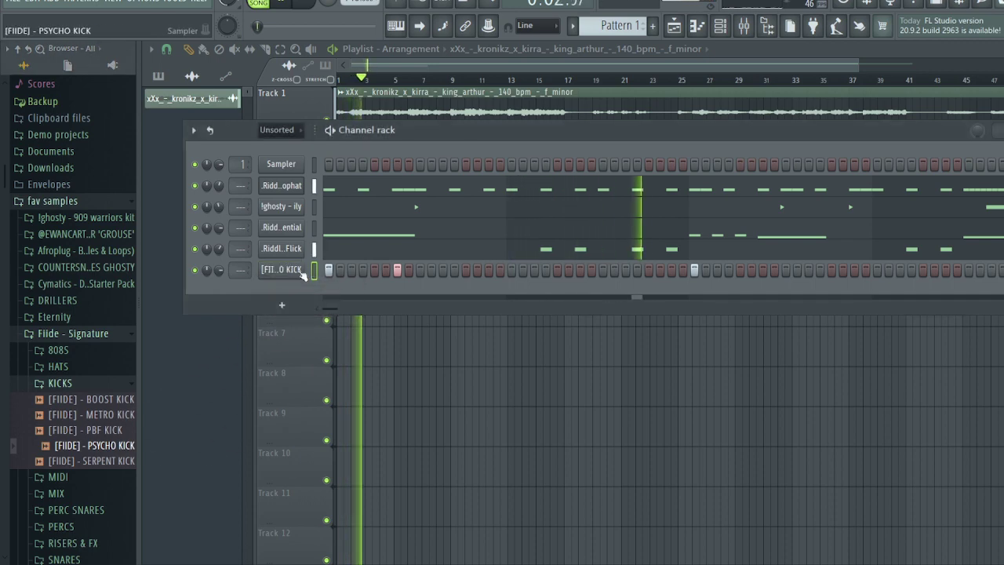
pyautogui.rightClick(290, 271)
pyautogui.click(295, 271)
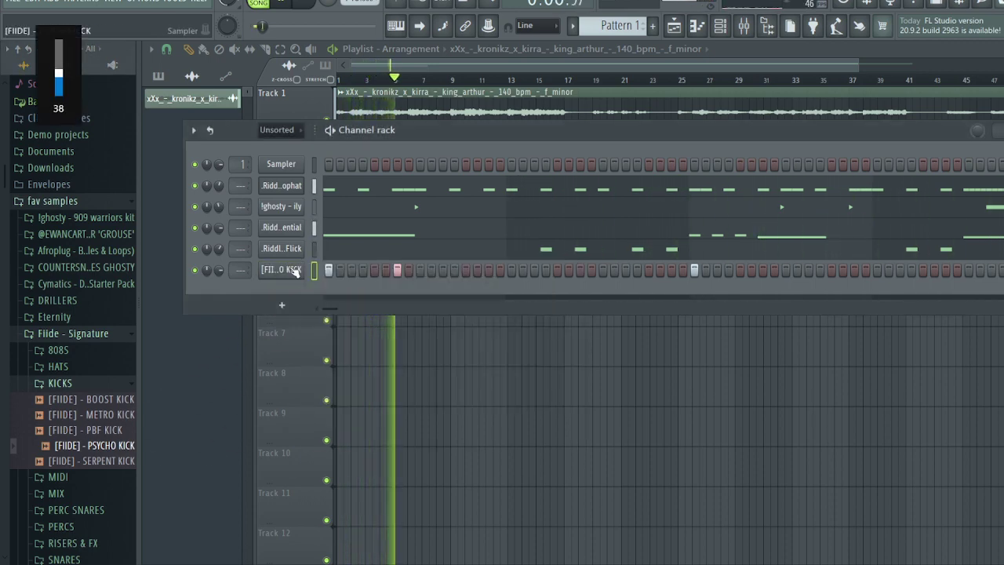
pyautogui.rightClick(294, 272)
pyautogui.click(315, 269)
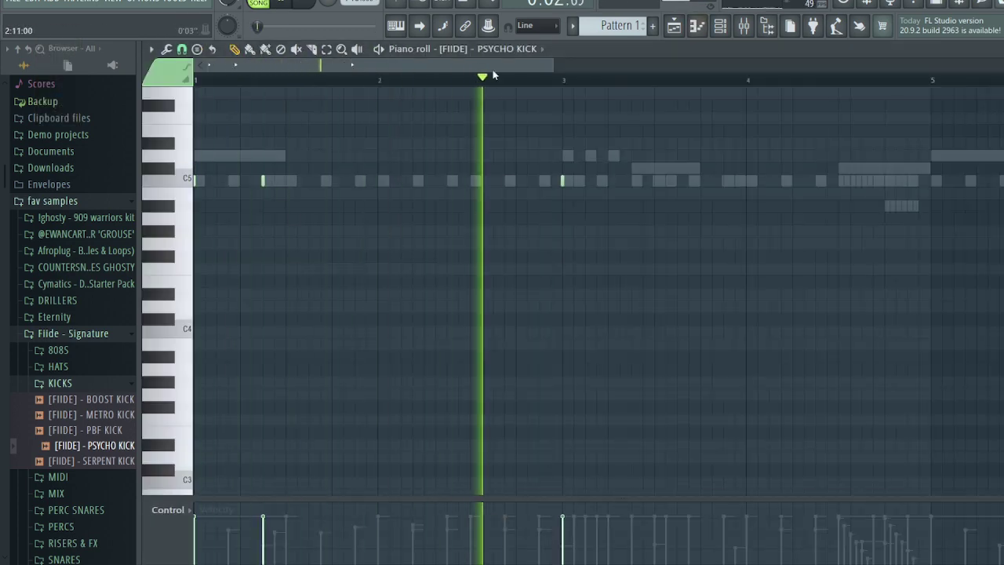
# Try a C5 kick note at 2:15 during playback and remove it
pyautogui.click(503, 182)
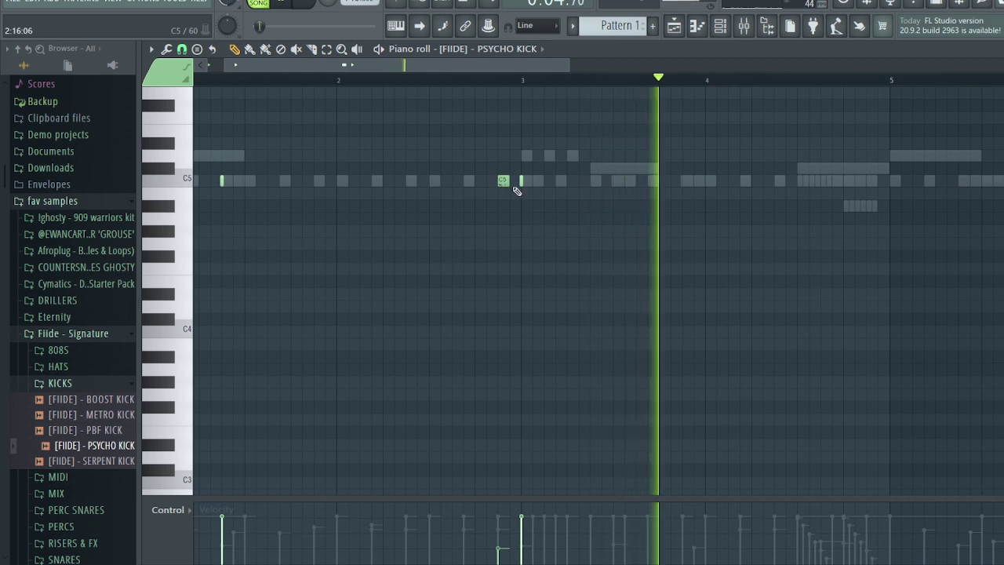
pyautogui.rightClick(504, 181)
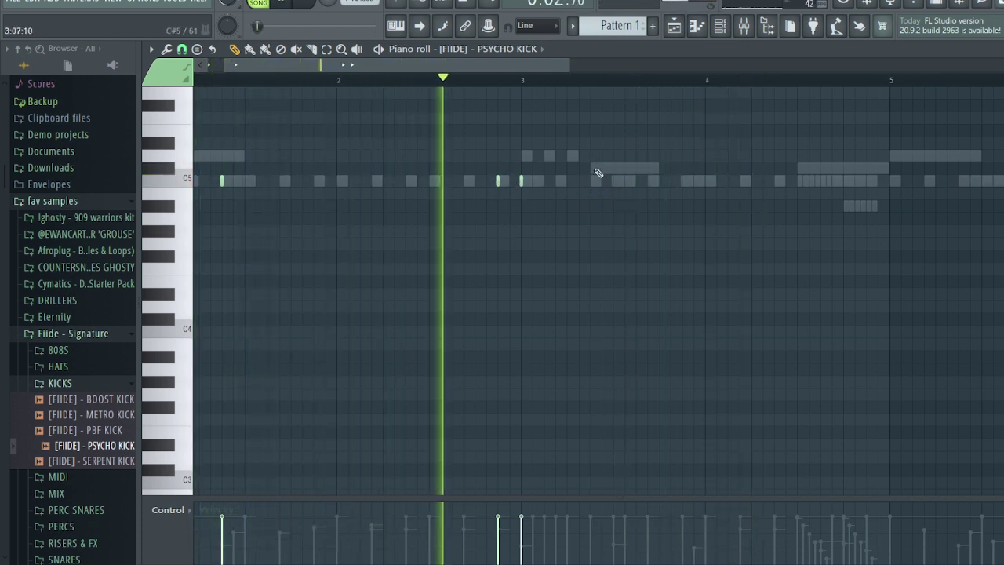
pyautogui.rightClick(498, 185)
pyautogui.press('space')
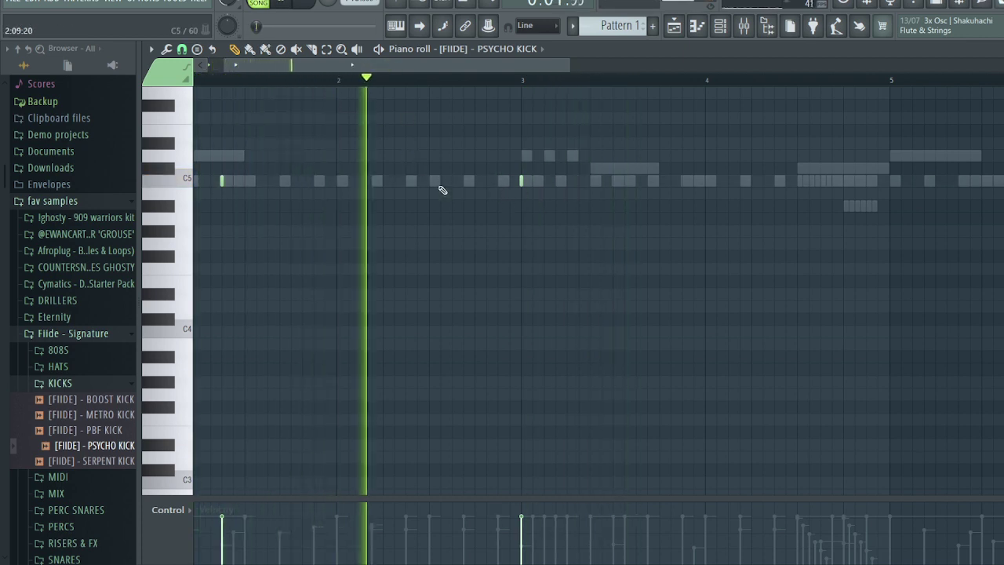
# Try a short C5 kick note at 3:07 and replay the pattern from the start
pyautogui.click(591, 181)
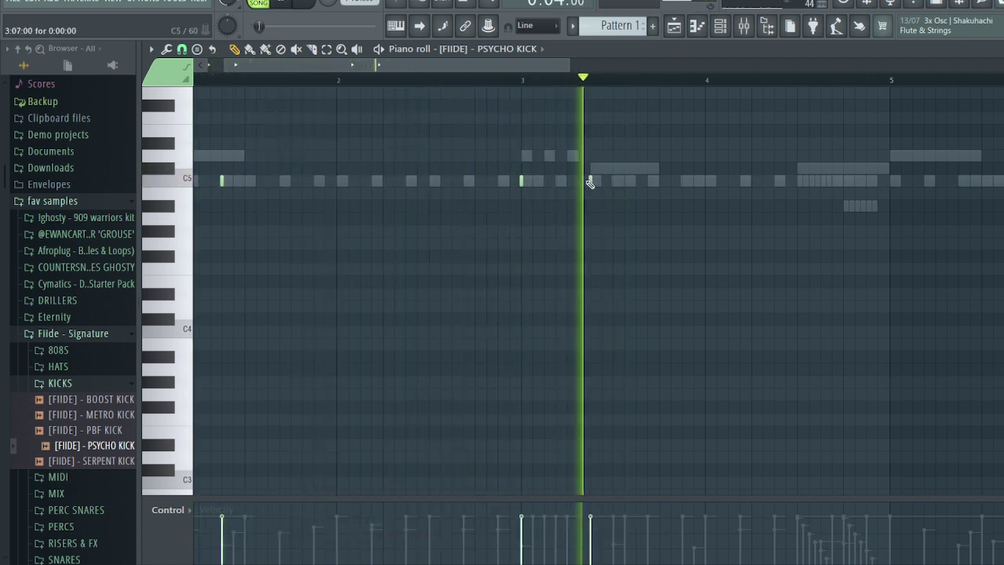
pyautogui.moveTo(353, 66); pyautogui.dragTo(251, 69)
pyautogui.press('space')
pyautogui.press('space')
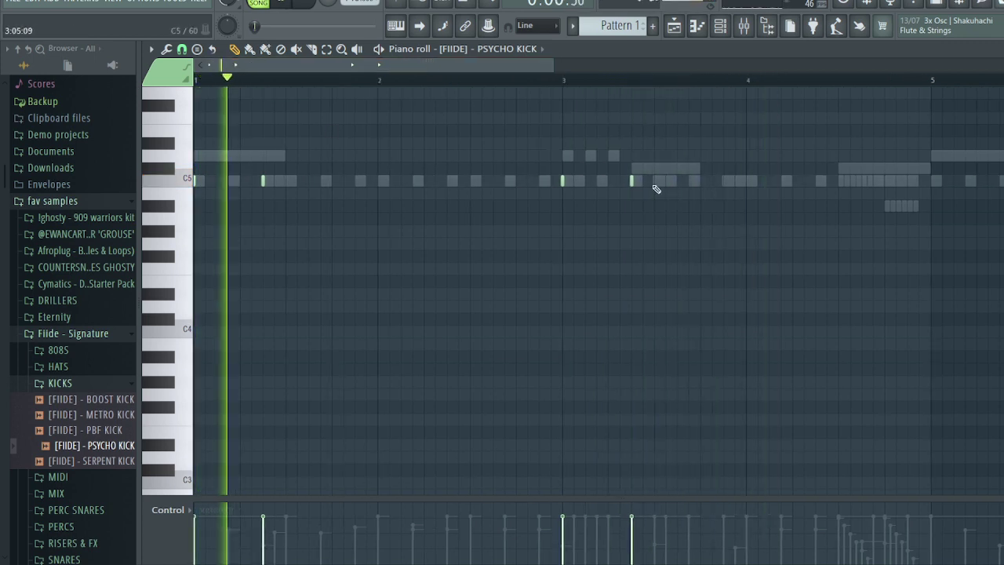
# Delete the C5 kick notes at 3:07 and 1:07 and replay the pattern from the start
pyautogui.rightClick(620, 184)
pyautogui.rightClick(633, 182)
pyautogui.rightClick(265, 181)
pyautogui.press('space')
pyautogui.press('space')
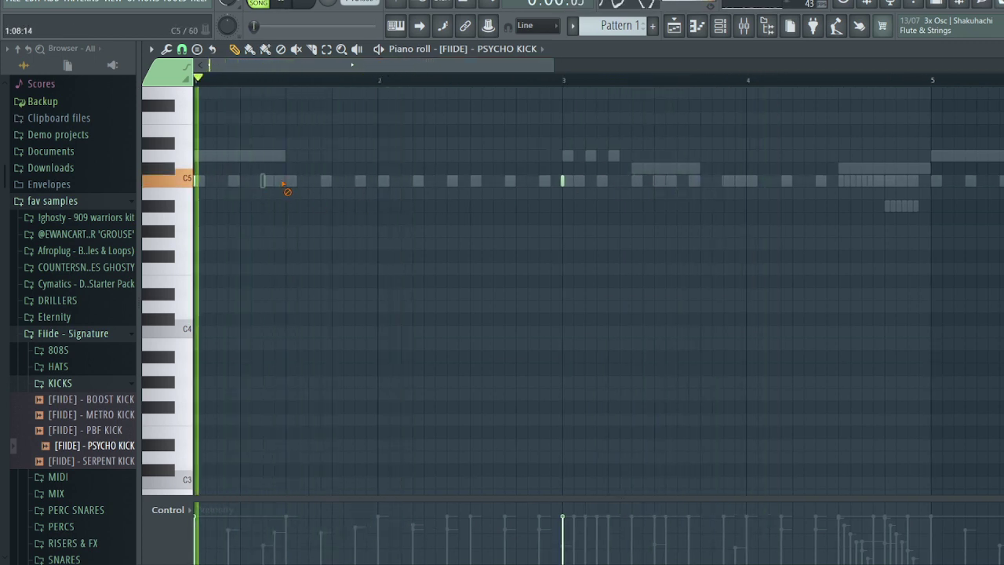
# Place short C5 kick notes at 3:07, 2:15 and 2:16 during playback
pyautogui.click(632, 182)
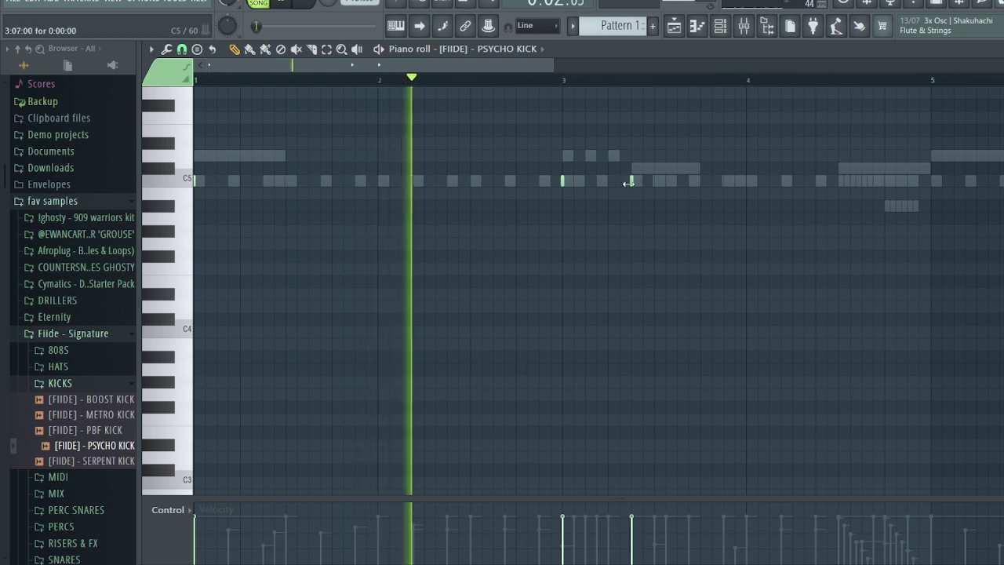
pyautogui.click(539, 181)
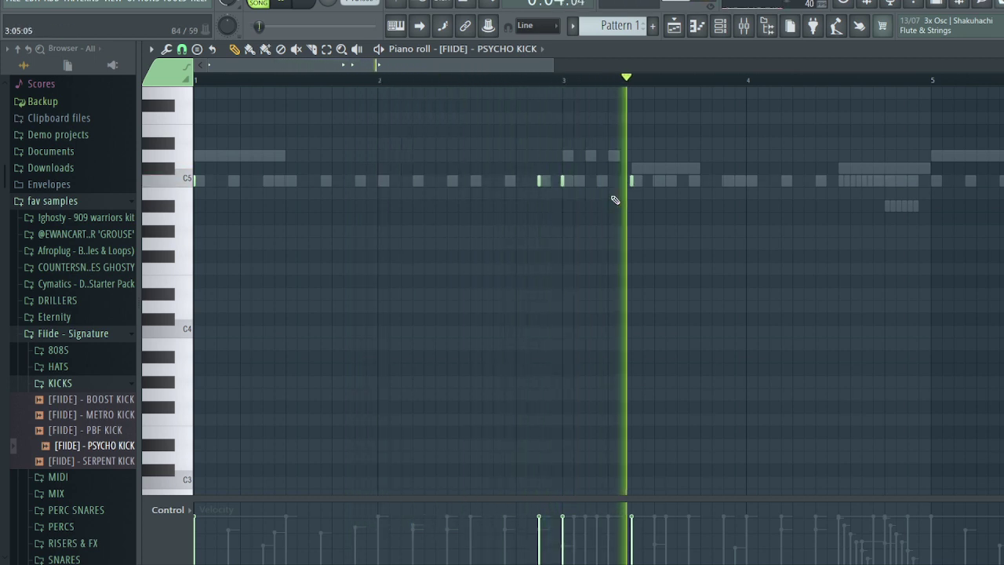
pyautogui.click(552, 182)
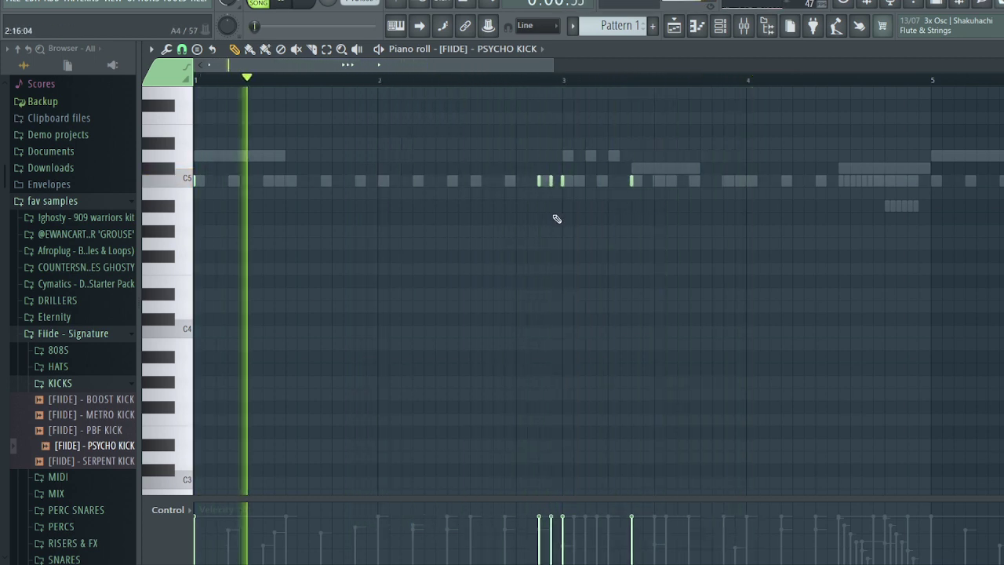
# Lengthen the C5 kick at 2:16 to one step and chop it into two notes with rising velocities
pyautogui.scroll(3, 542, 291)
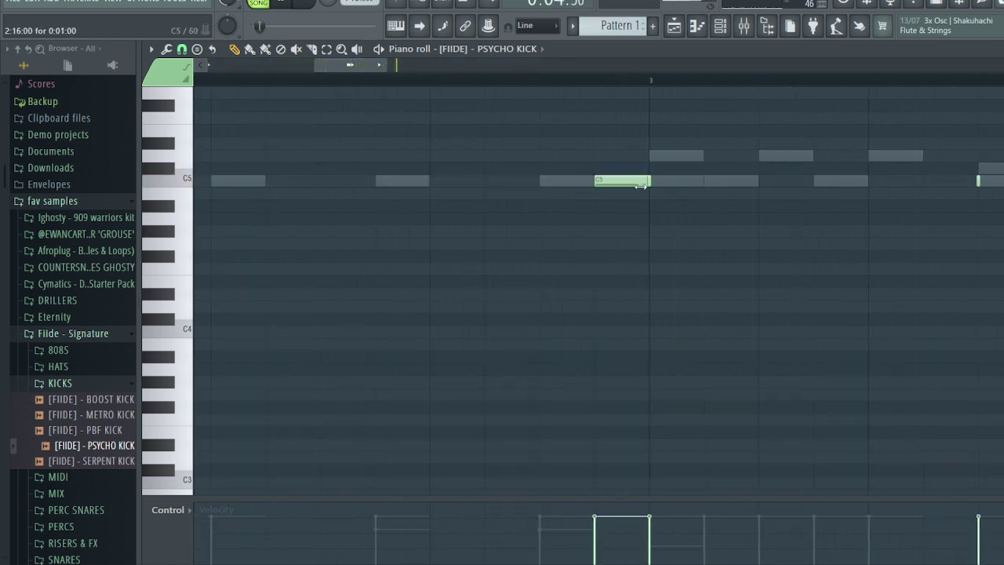
pyautogui.hotkey('alt', 'u')
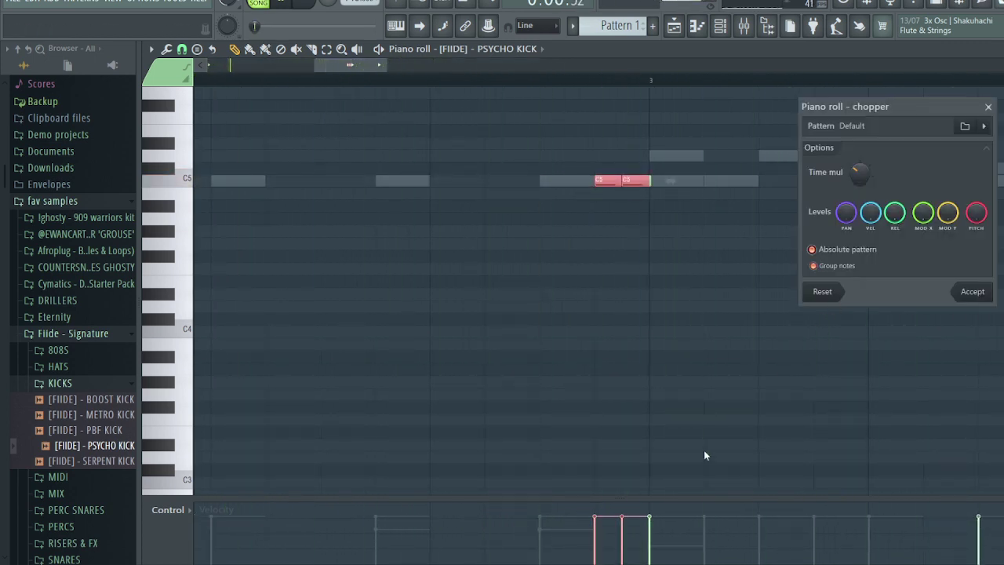
pyautogui.click(969, 295)
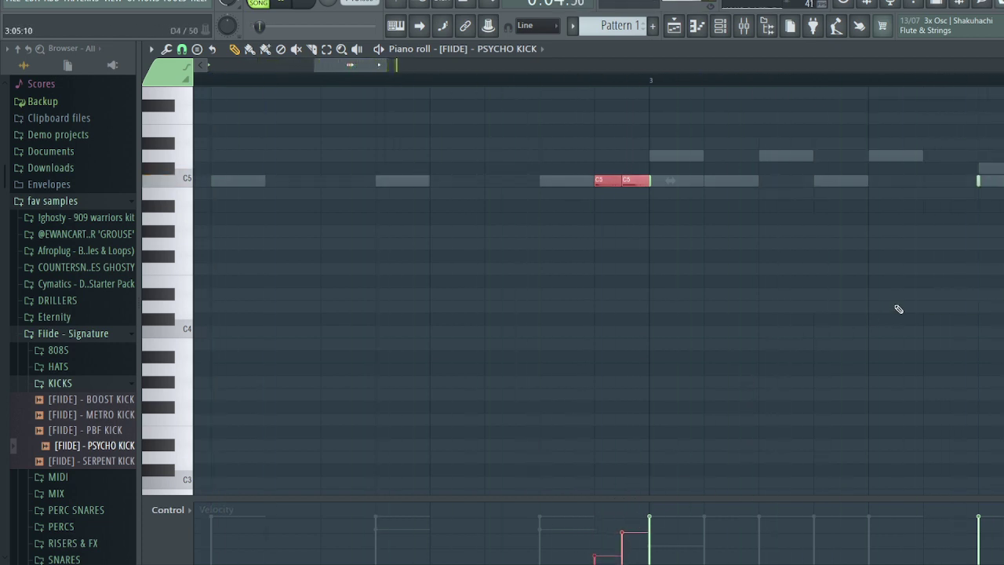
# Place short C5 kick notes at 4:07, 4:08 and 4:09, with lower velocities on the first two
pyautogui.scroll(-4, 899, 309)
pyautogui.moveTo(400, 69); pyautogui.dragTo(464, 69)
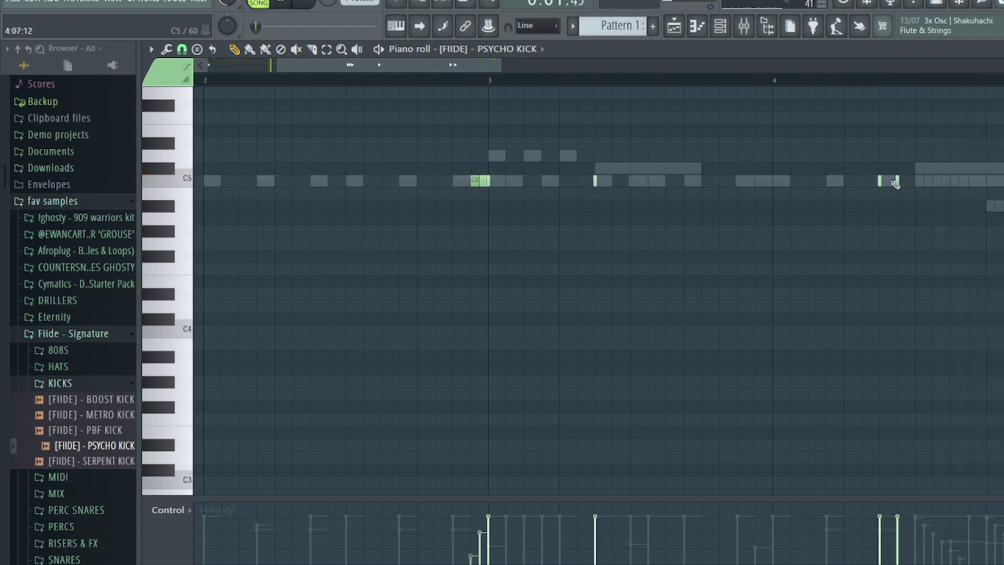
pyautogui.moveTo(894, 180); pyautogui.dragTo(913, 180)
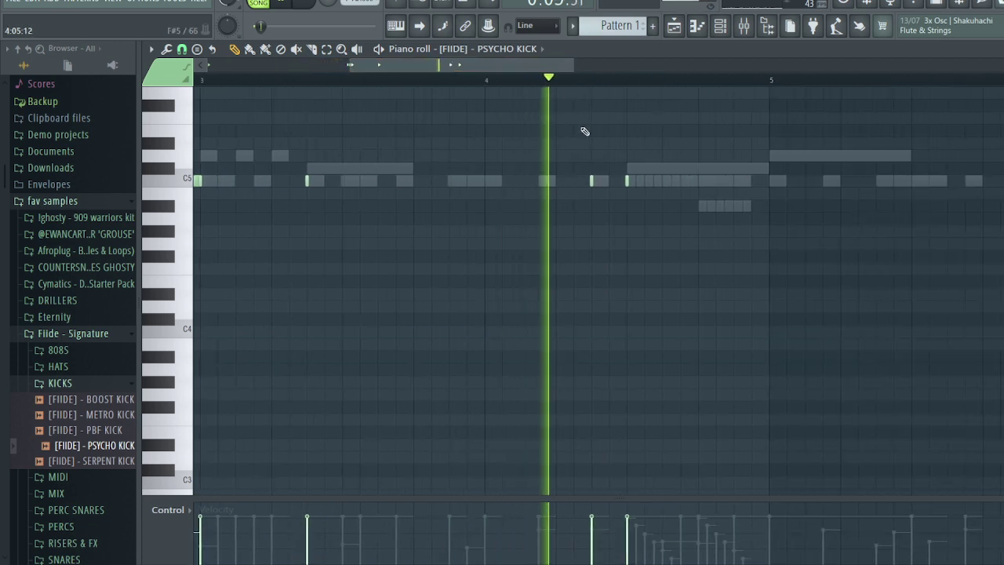
pyautogui.press('space')
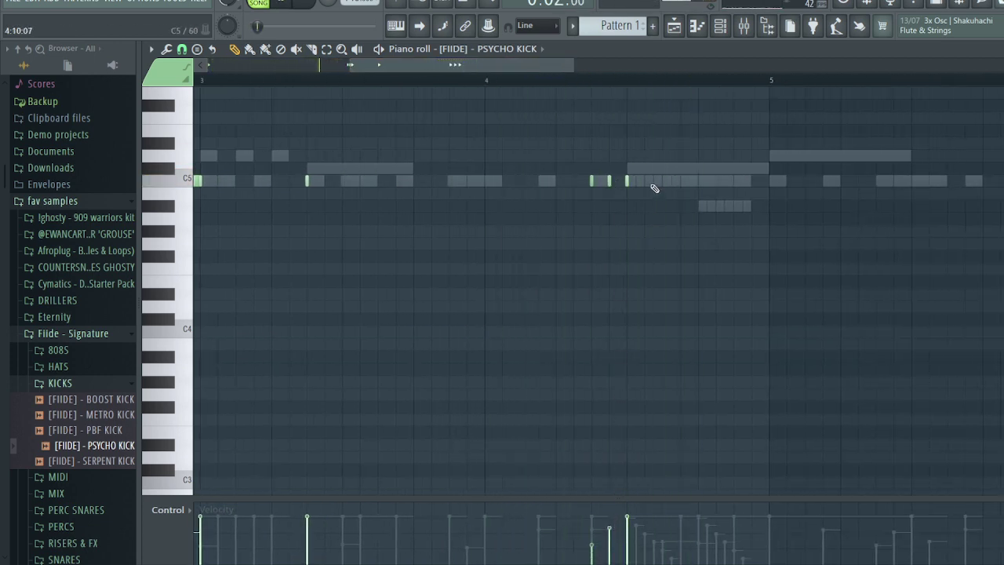
# Add short C5 kick notes at 4:11, 4:13 and 4:15, with lower velocities at 4:11 and 4:15
pyautogui.click(703, 182)
pyautogui.click(739, 181)
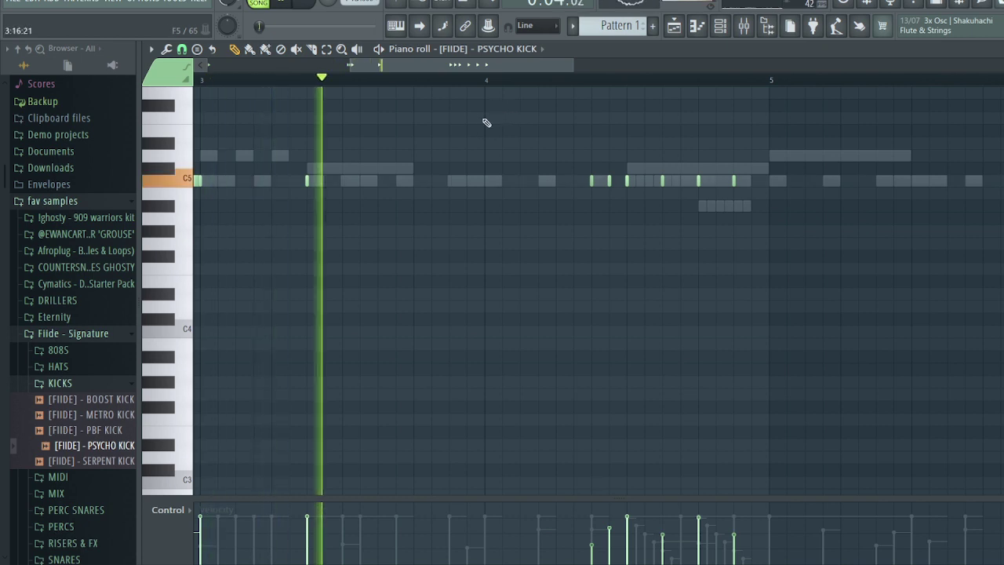
pyautogui.scroll(-2, 806, 237)
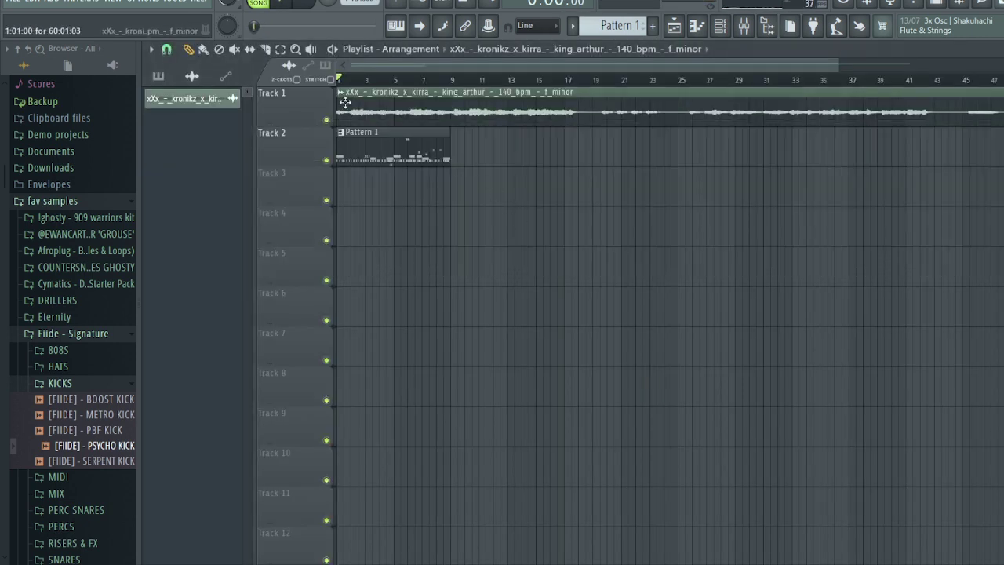
# Fit the melody loop on Track 1 to the project tempo, entering 140 BPM as the sample's tempo
pyautogui.click(339, 92)
pyautogui.click(486, 188)
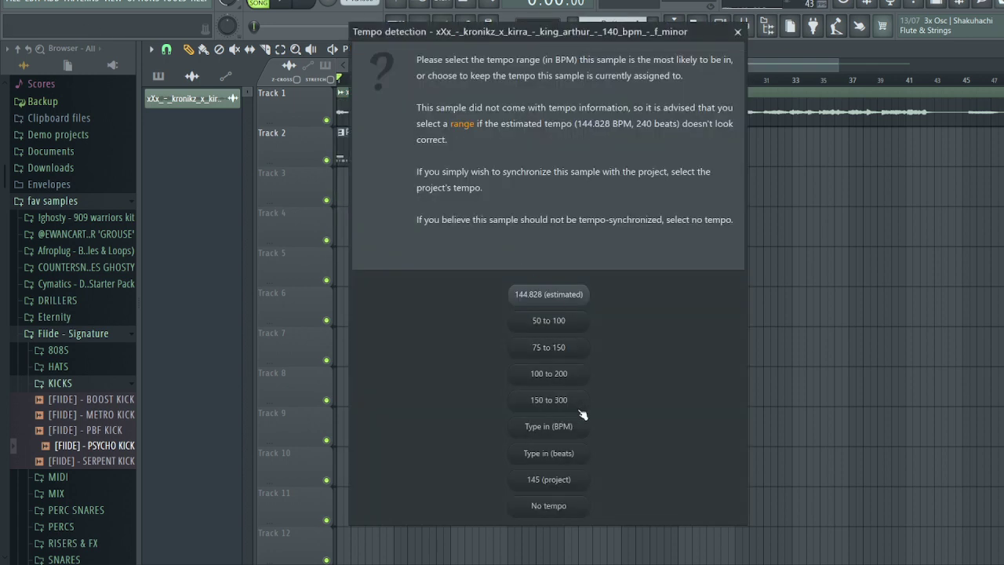
pyautogui.click(573, 428)
pyautogui.write('140')
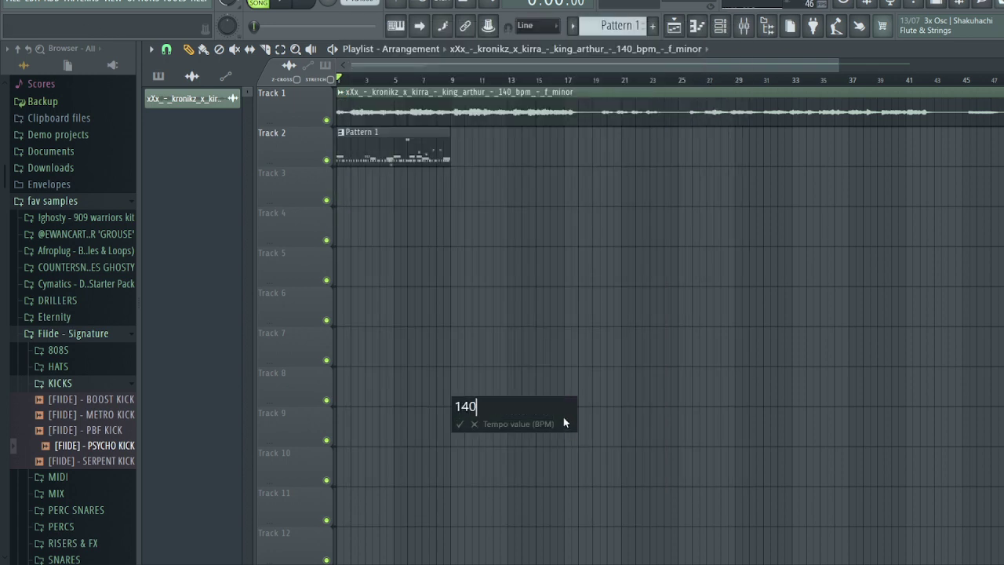
pyautogui.press('Return')
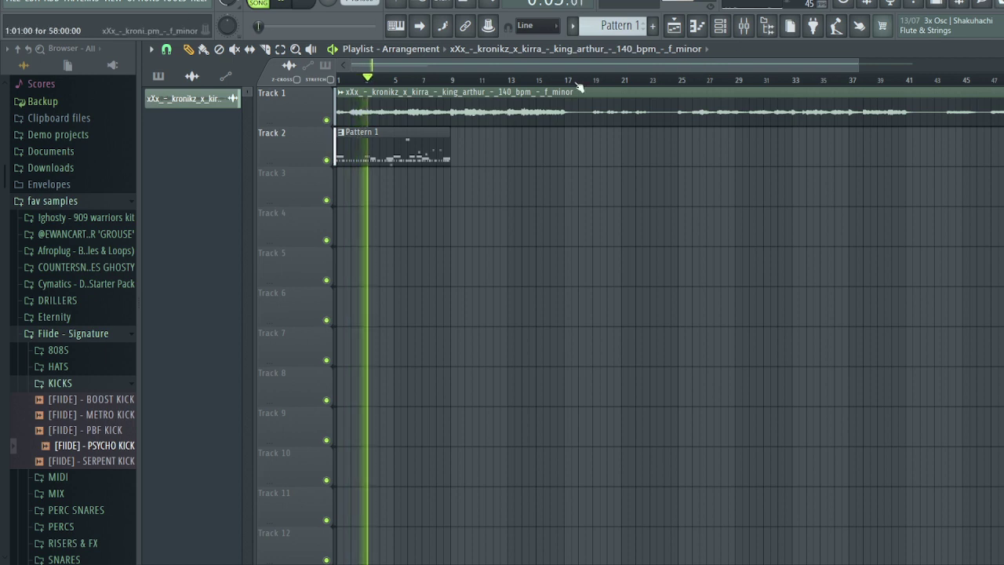
# Reopen the PSYCHO KICK piano roll and move the bar 4 kick notes four bars on, to start at 8:07
pyautogui.click(719, 26)
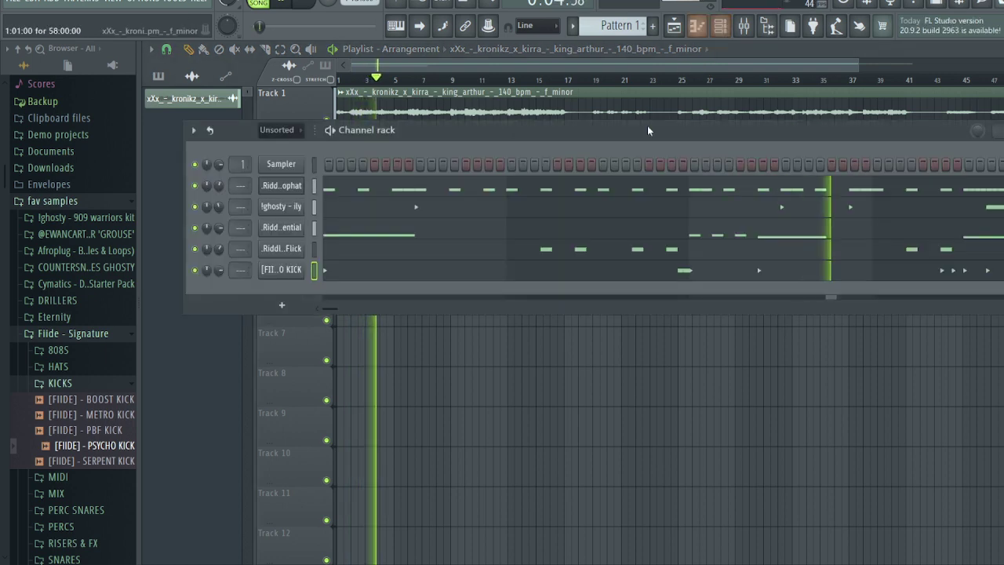
pyautogui.click(607, 273)
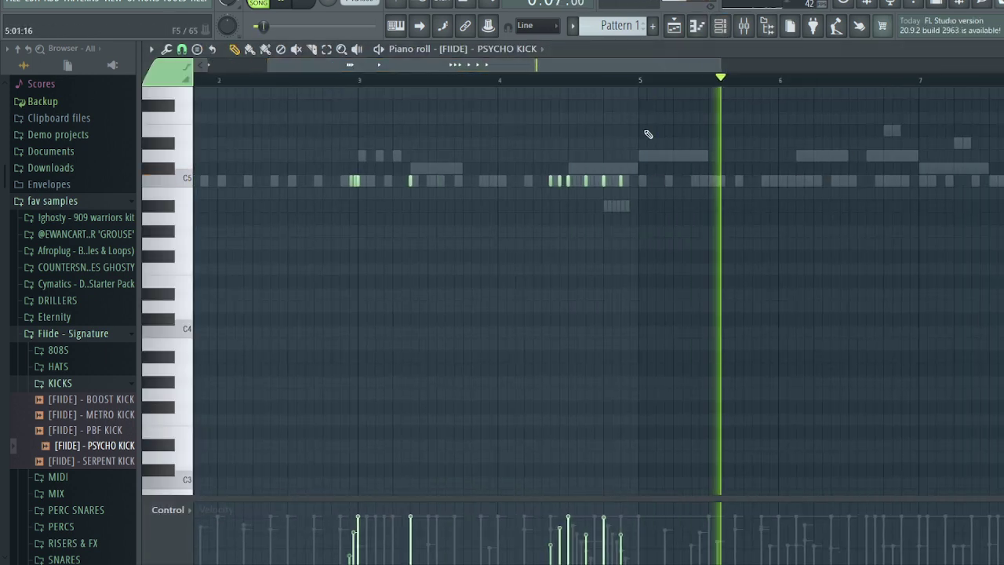
pyautogui.moveTo(671, 211); pyautogui.dragTo(782, 189)
pyautogui.scroll(-3, 648, 194)
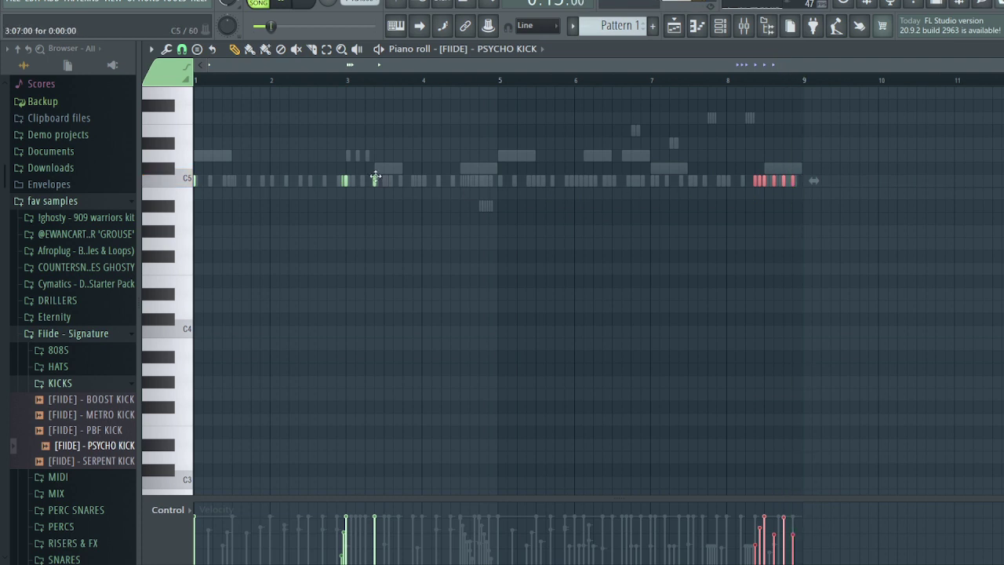
# Play the pattern from bar 3 and try short C5 kick notes at 4:03 and 4:11
pyautogui.press('space')
pyautogui.press('space')
pyautogui.click(349, 81)
pyautogui.click(375, 180)
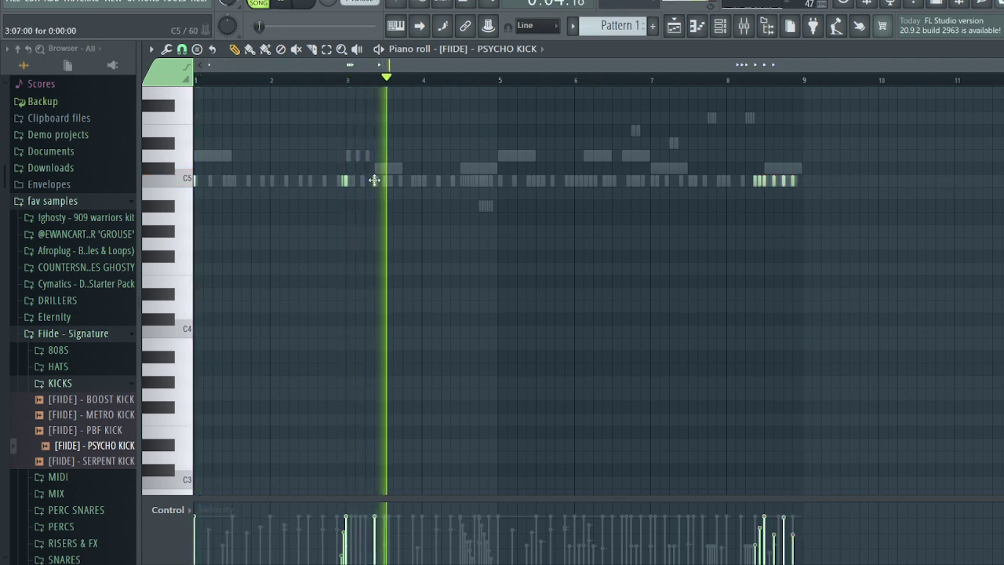
pyautogui.click(431, 181)
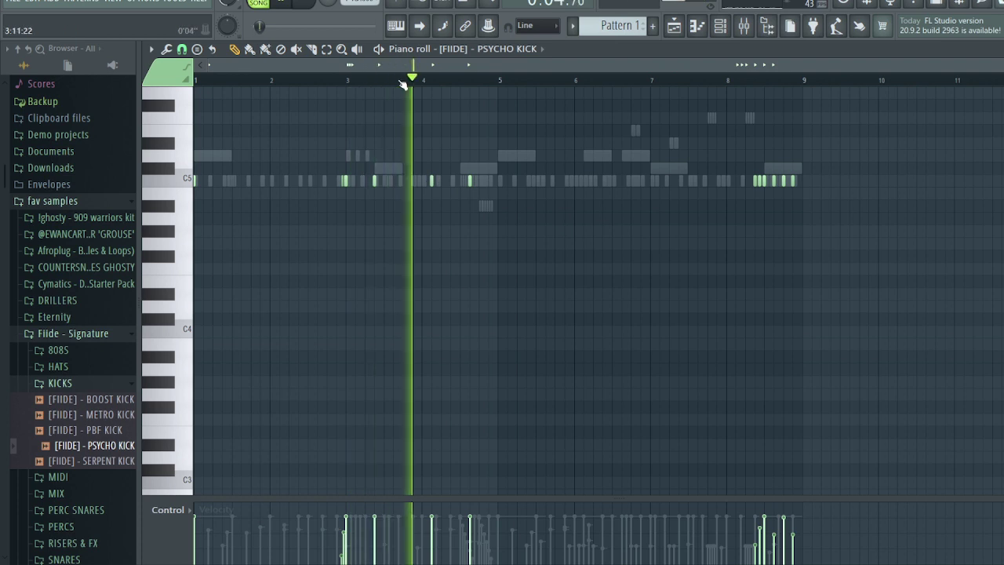
# Try a short C5 kick note at 4:07 during playback and remove it
pyautogui.moveTo(400, 66); pyautogui.dragTo(417, 66)
pyautogui.scroll(4, 431, 180)
pyautogui.press('space')
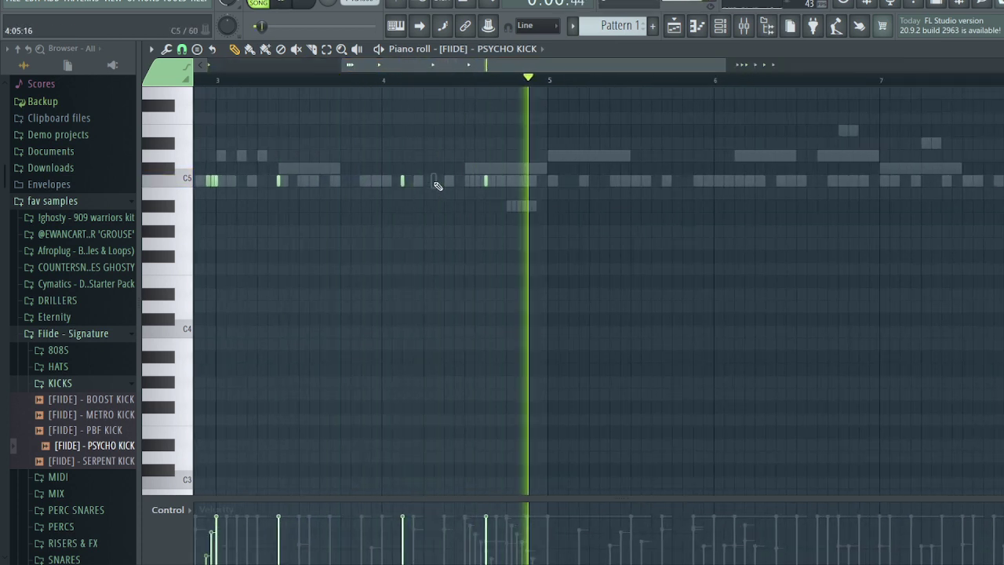
pyautogui.click(445, 182)
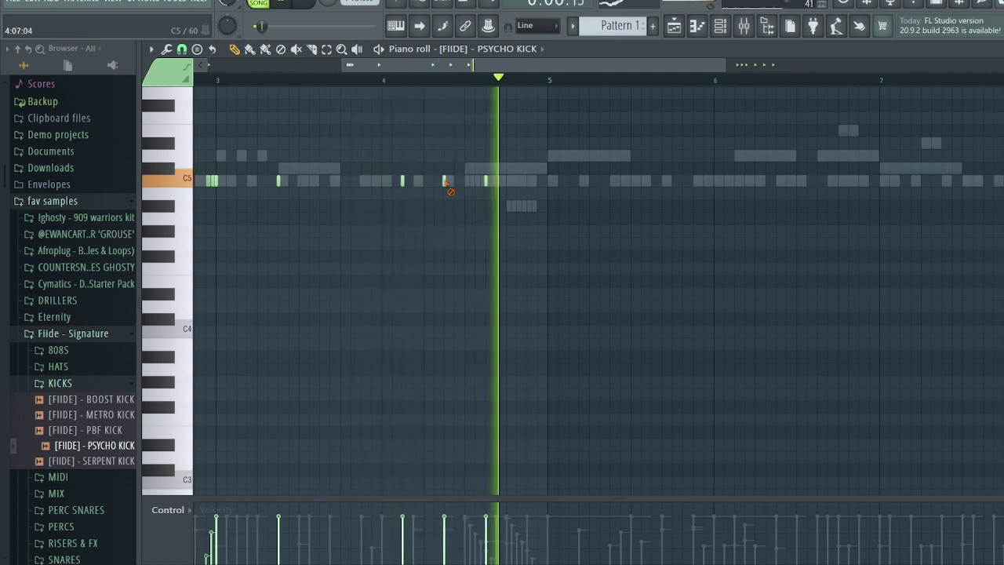
pyautogui.rightClick(444, 182)
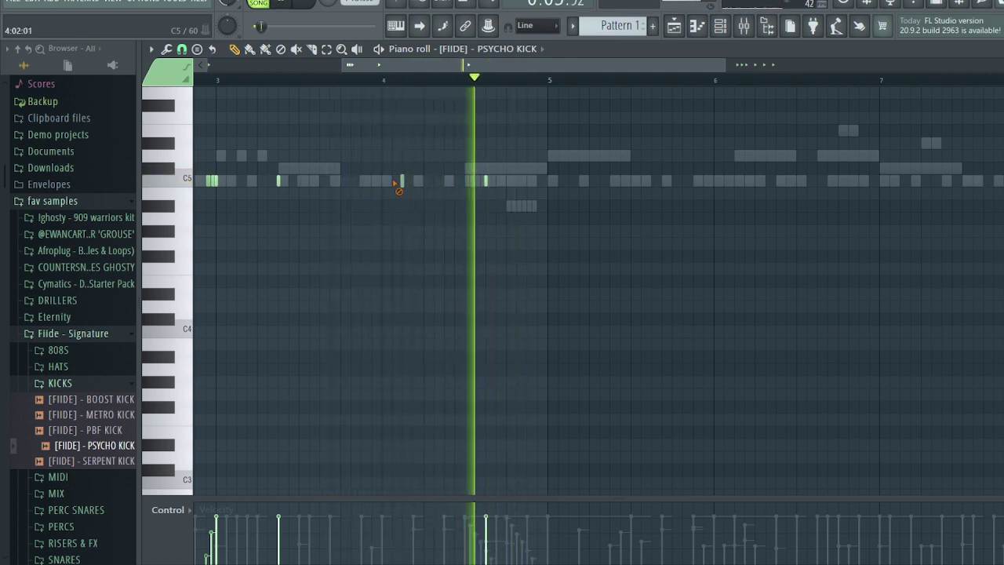
# Try the bar 4 kick at 4:06 and 4:07 instead of 4:03, and put it back at 4:03
pyautogui.click(434, 181)
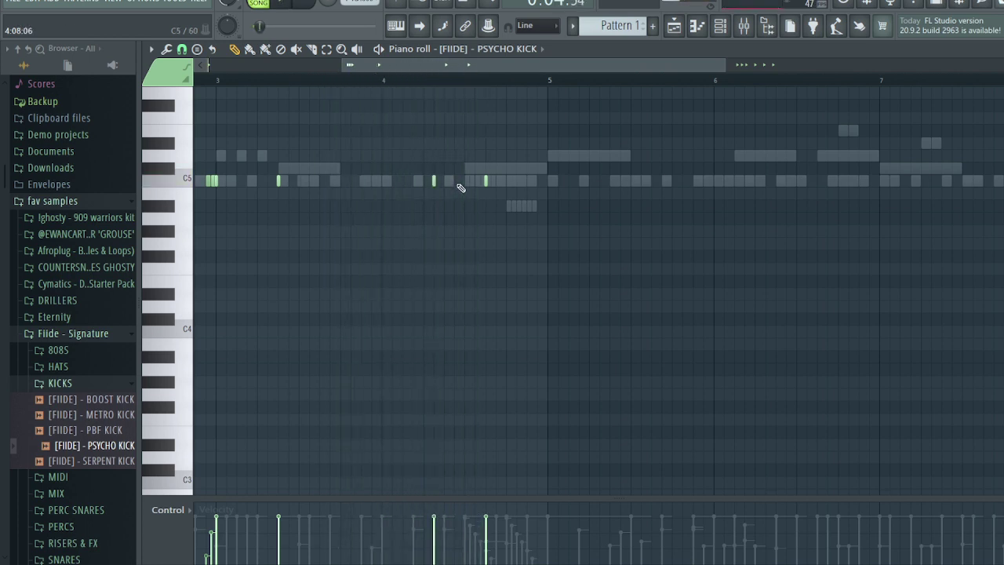
pyautogui.moveTo(435, 181); pyautogui.dragTo(444, 181)
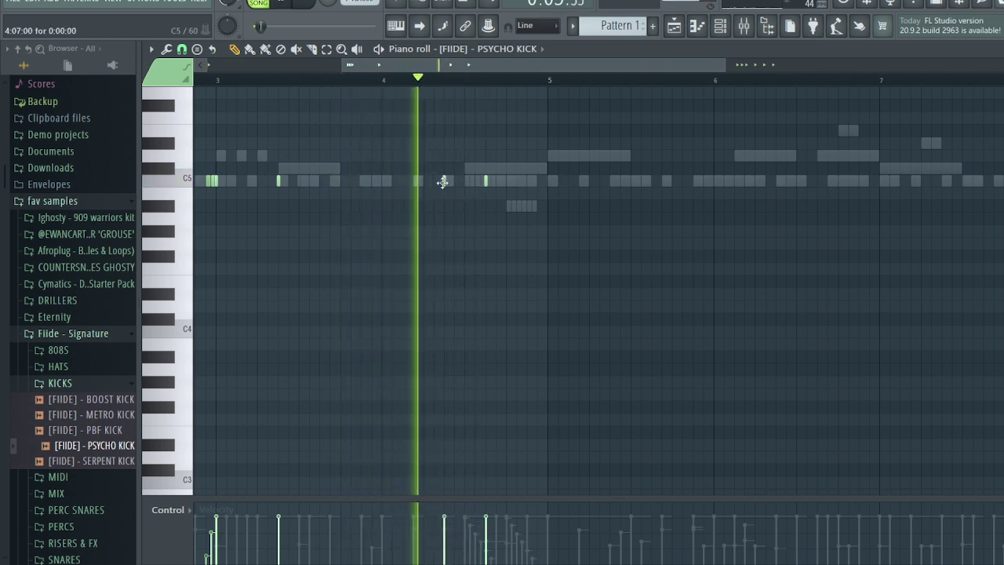
pyautogui.click(403, 181)
pyautogui.rightClick(444, 182)
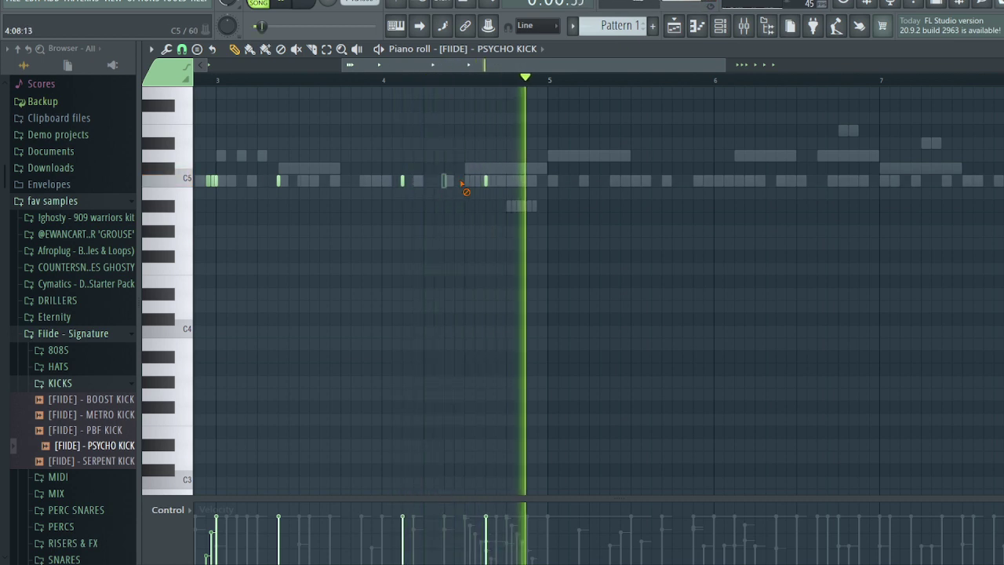
# Replace the bar 4 kicks with short C5 notes at 4:07 and 4:11, removing the trial notes at 4:08 and 4:13
pyautogui.rightClick(485, 182)
pyautogui.click(455, 182)
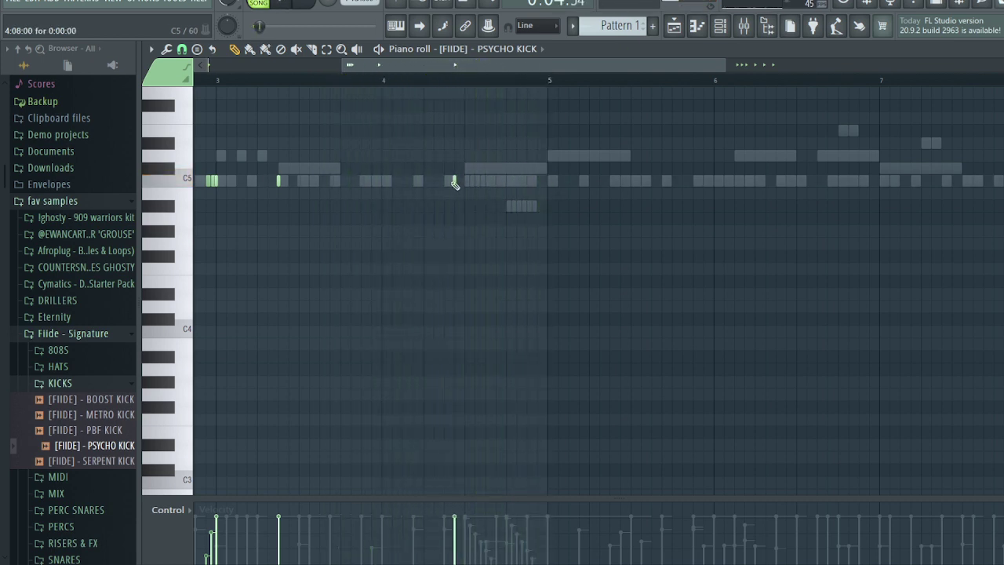
pyautogui.click(445, 182)
pyautogui.rightClick(454, 181)
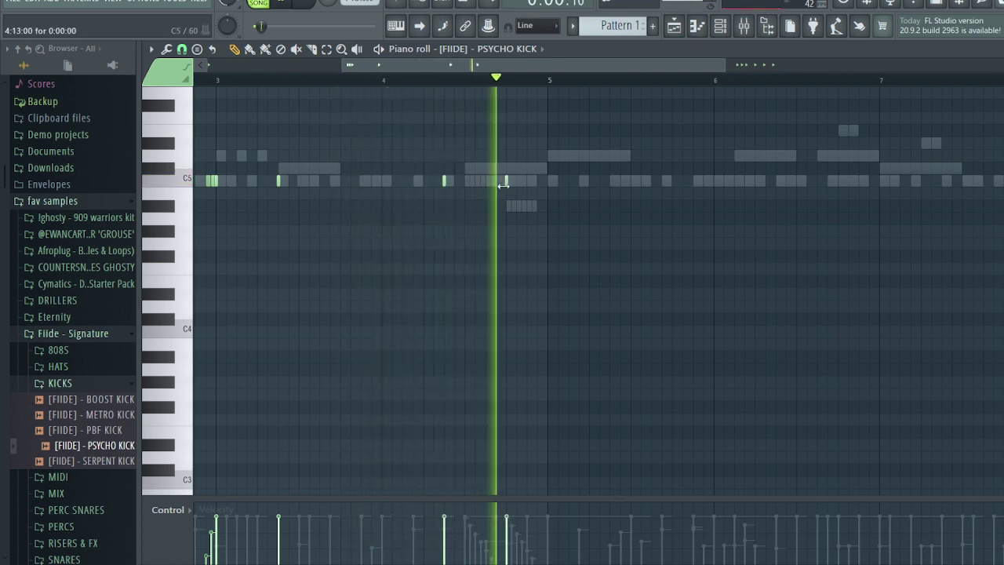
pyautogui.click(487, 181)
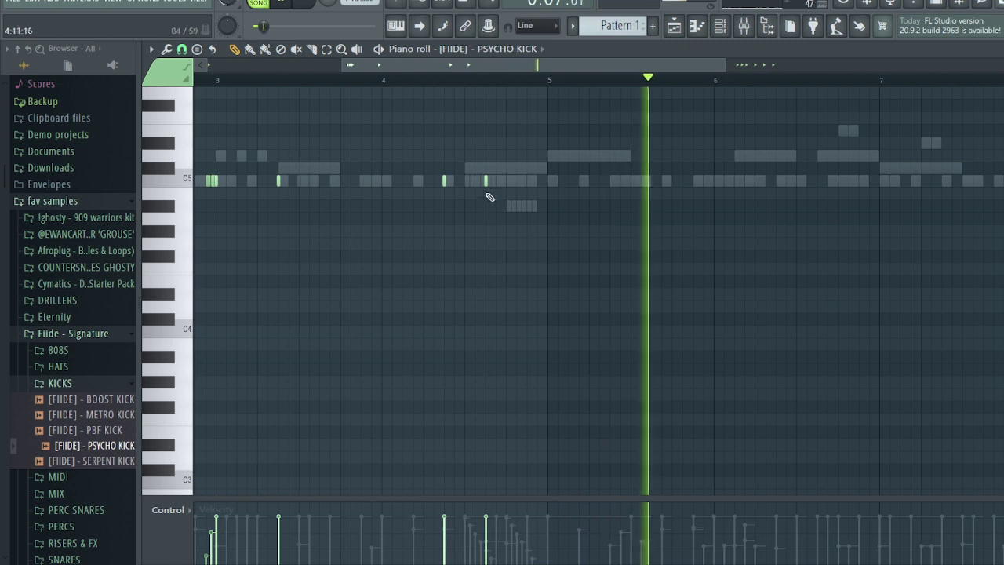
# Place a short C5 kick note at 5:01 and remove the trial note at 4:16
pyautogui.click(550, 181)
pyautogui.click(539, 180)
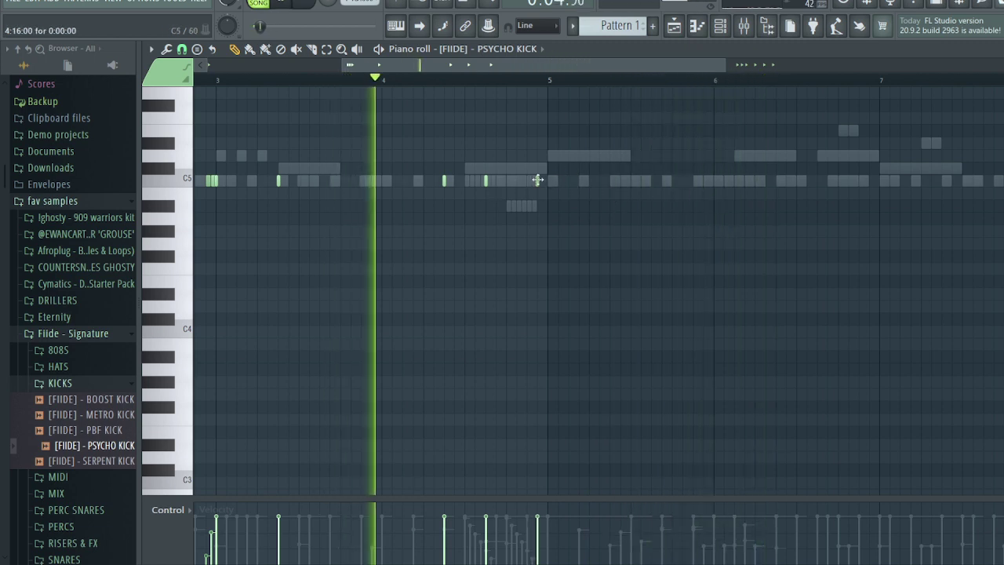
pyautogui.rightClick(538, 182)
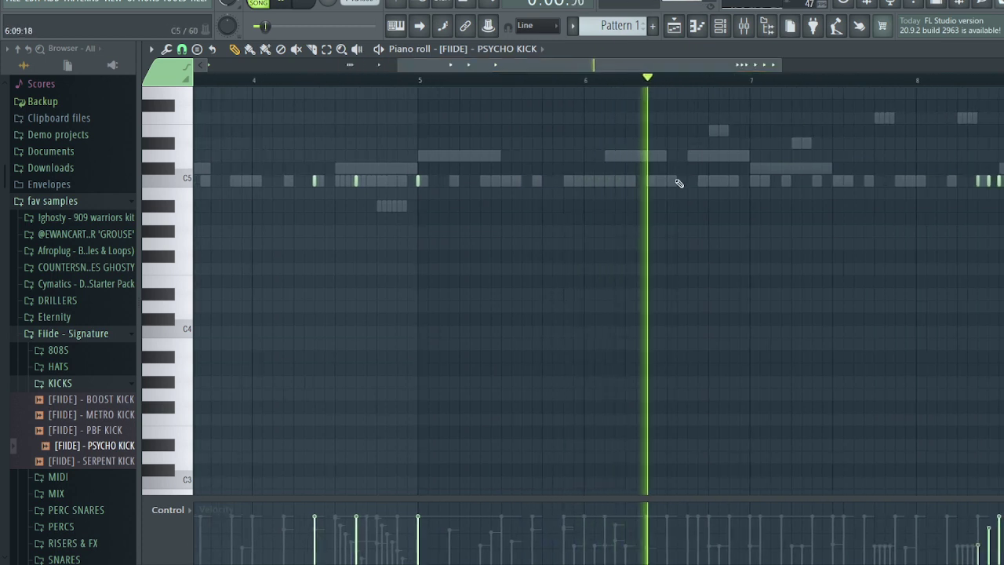
# Place a short C5 kick note at 6:09 and remove the extra one at 6:10
pyautogui.click(673, 181)
pyautogui.rightClick(676, 181)
pyautogui.click(671, 181)
pyautogui.click(679, 181)
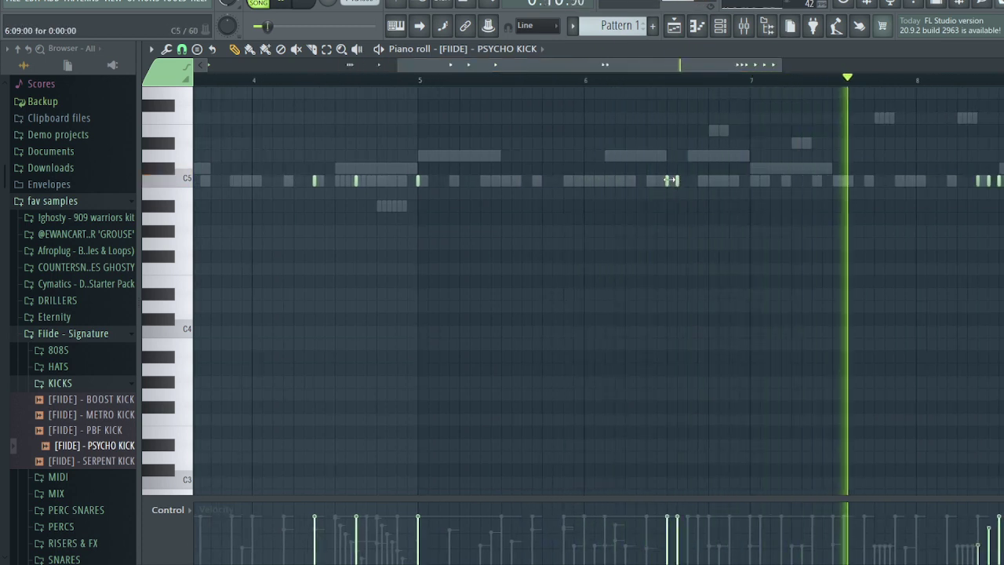
pyautogui.rightClick(679, 182)
# Place a short C5 kick note at 7:01 and close the piano roll and channel rack
pyautogui.moveTo(610, 66); pyautogui.dragTo(681, 68)
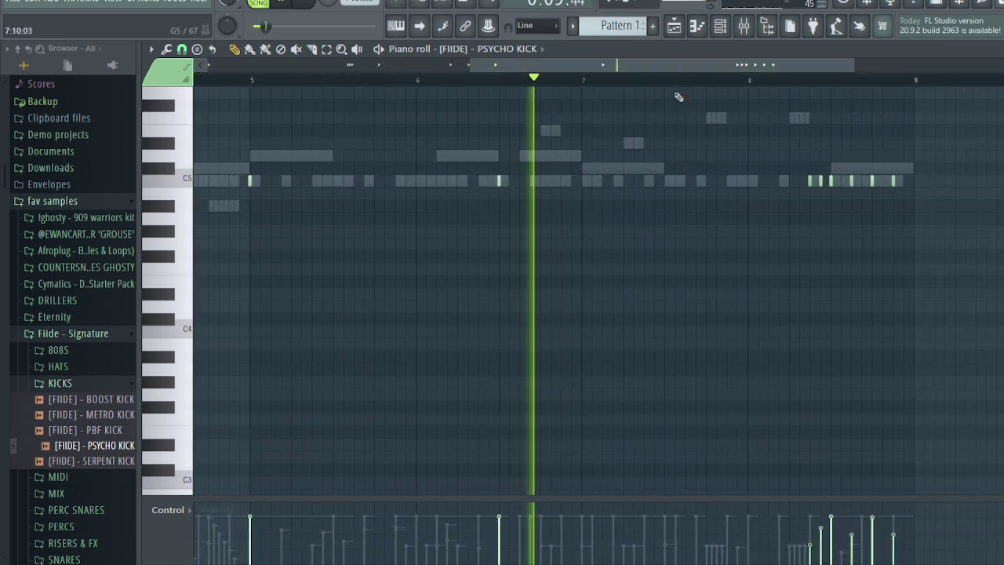
pyautogui.click(587, 183)
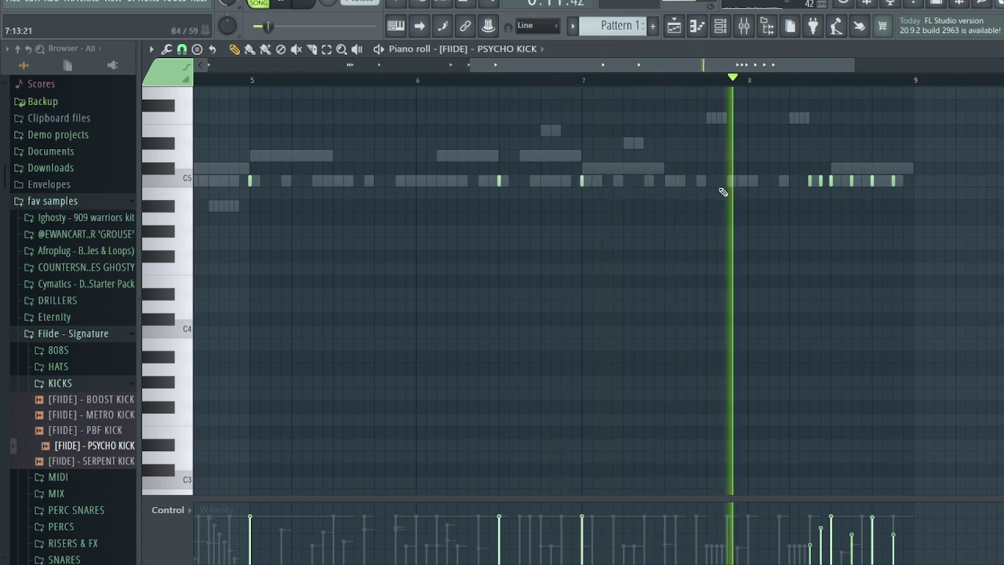
pyautogui.click(1003, 49)
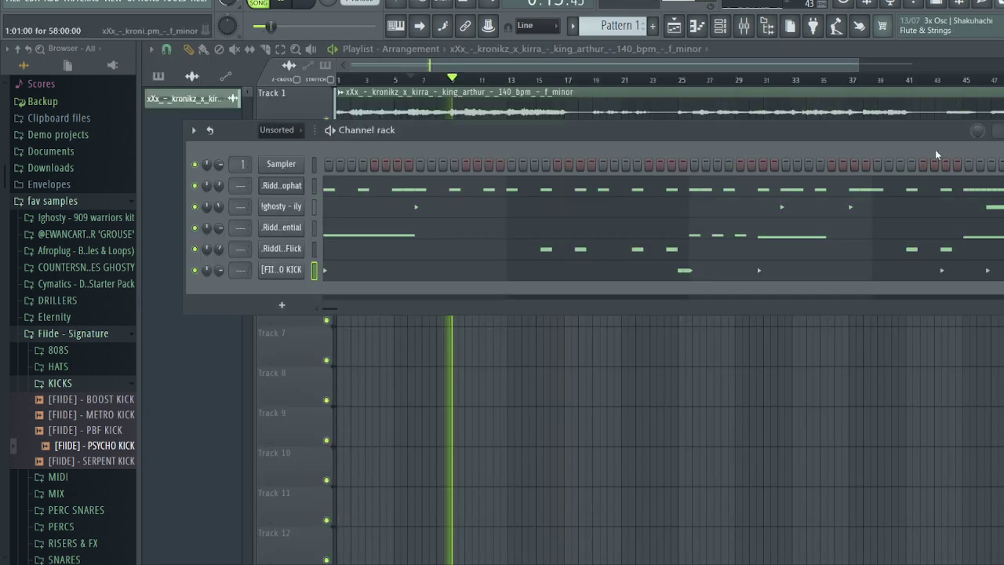
pyautogui.press('F6')
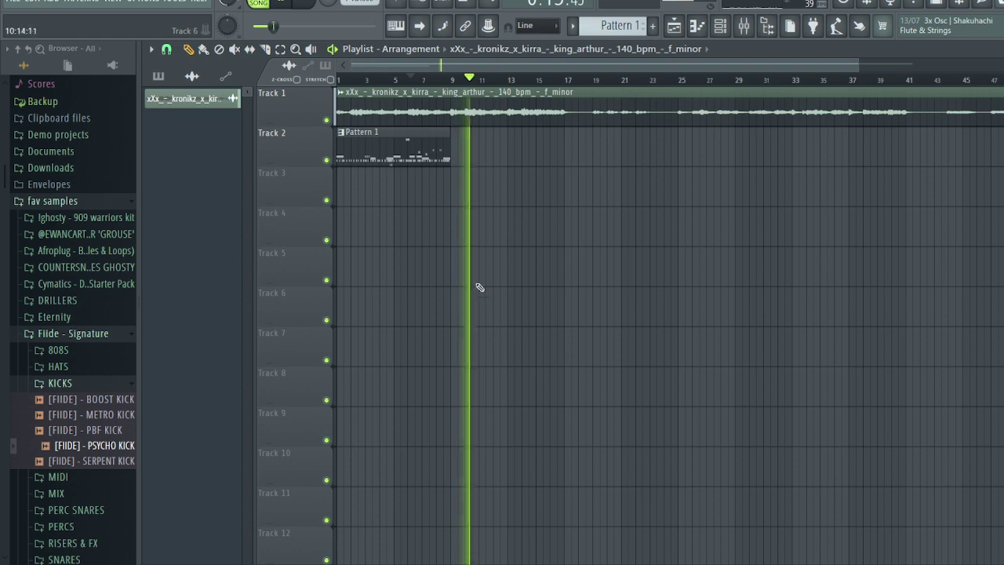
# Collapse the Fiide - Signature kit in the sample browser, stop playback and expand the Riddler folder
pyautogui.click(107, 382)
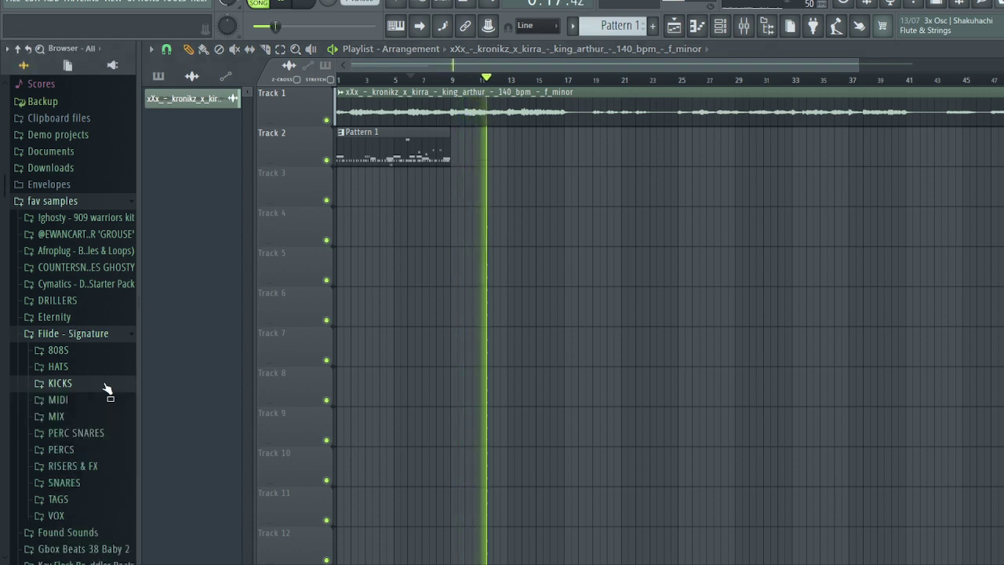
pyautogui.click(100, 336)
pyautogui.click(100, 339)
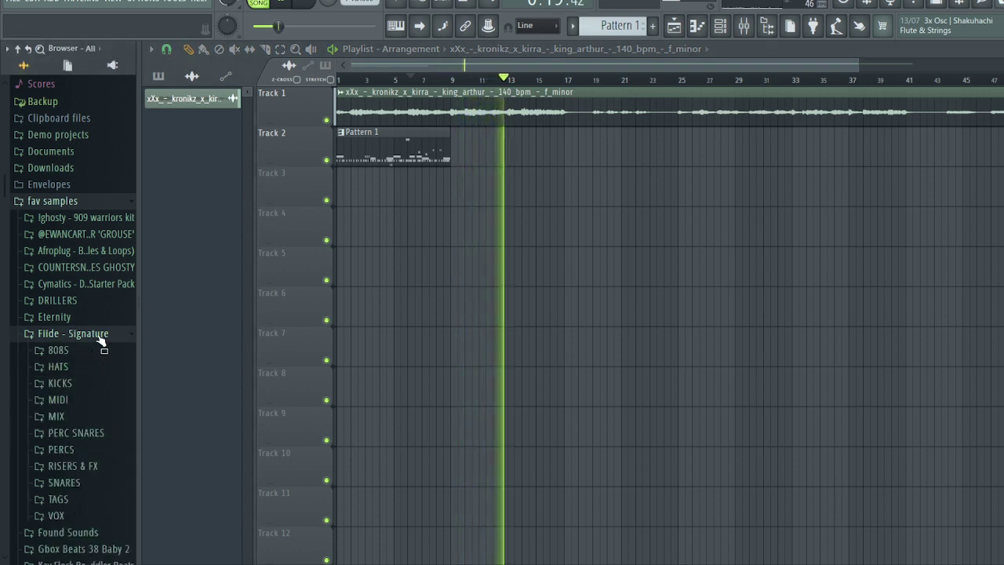
pyautogui.click(101, 337)
pyautogui.scroll(-3, 87, 420)
pyautogui.press('space')
pyautogui.click(83, 409)
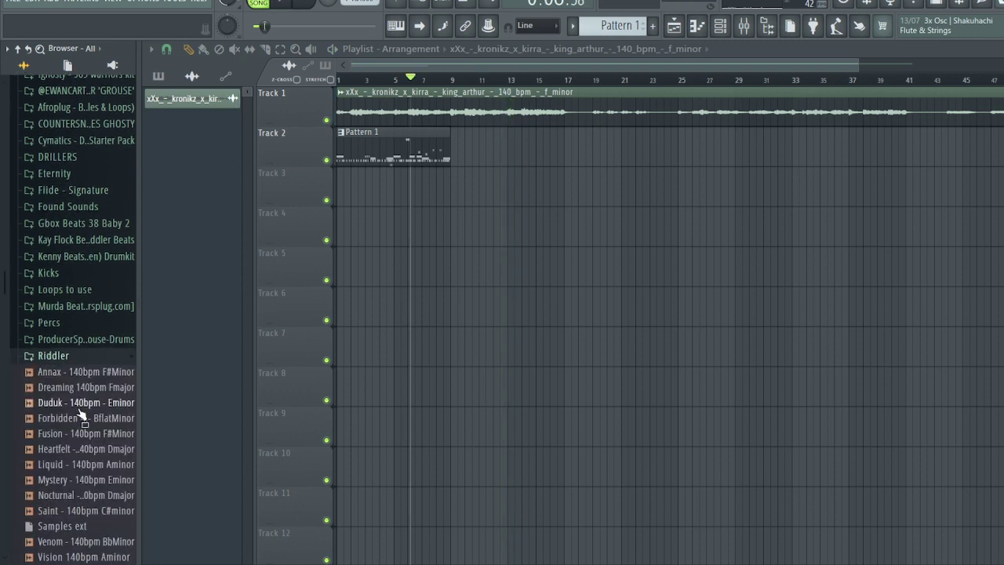
# Collapse the Riddler folder and look through the subfolders of the Riddler - ALIEN DRUM KIT and Fiide - Signature kits
pyautogui.click(80, 360)
pyautogui.click(81, 374)
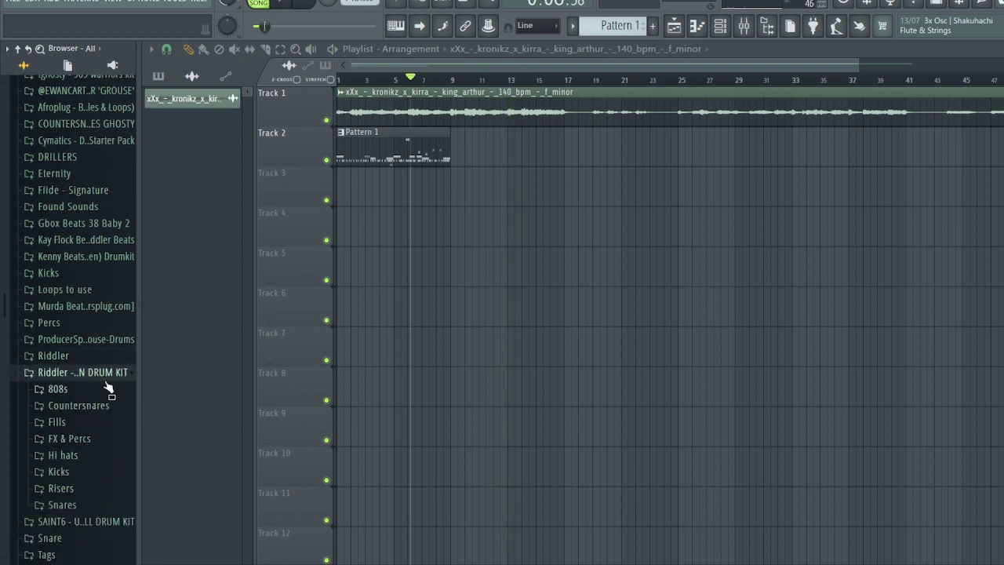
pyautogui.click(106, 374)
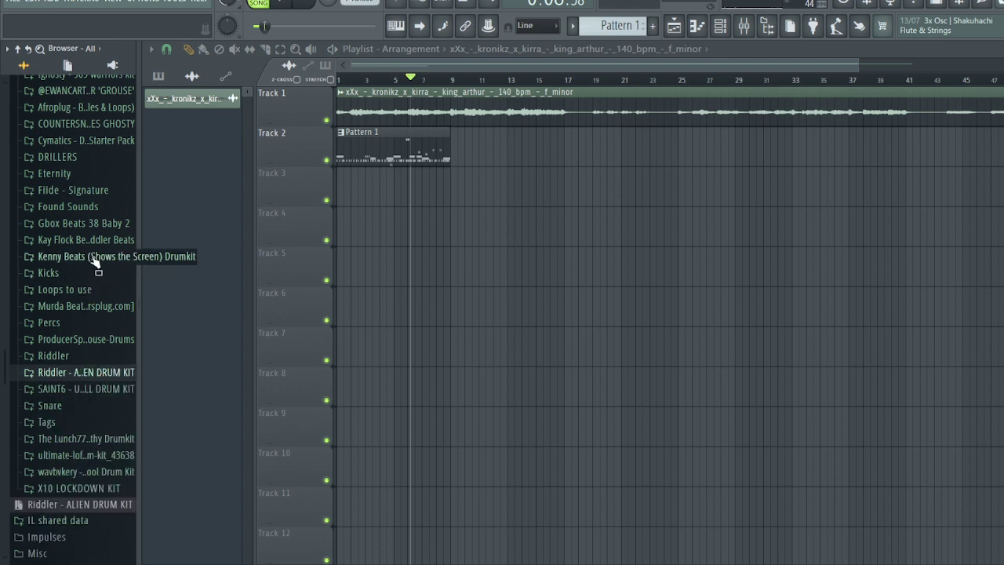
pyautogui.click(84, 196)
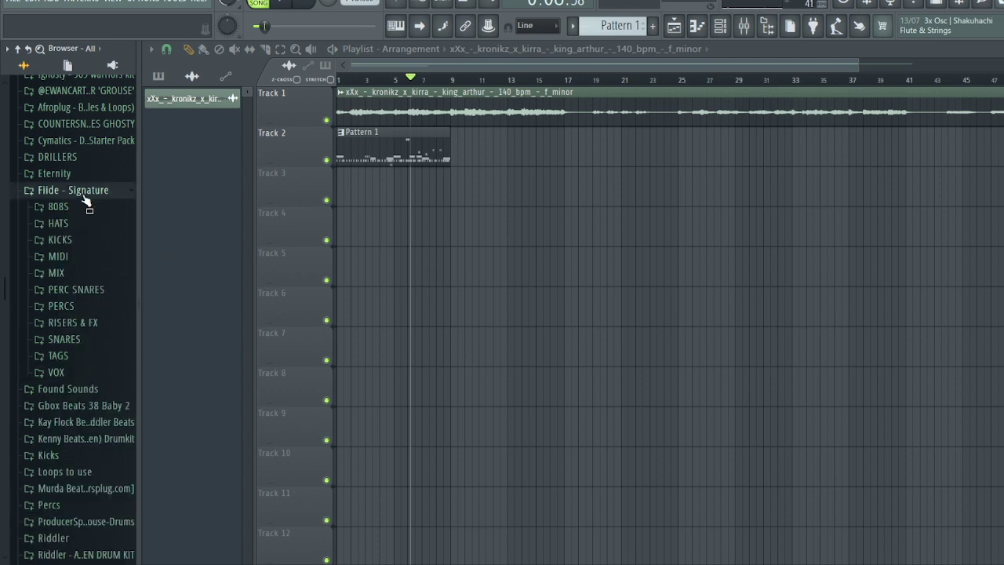
pyautogui.click(84, 196)
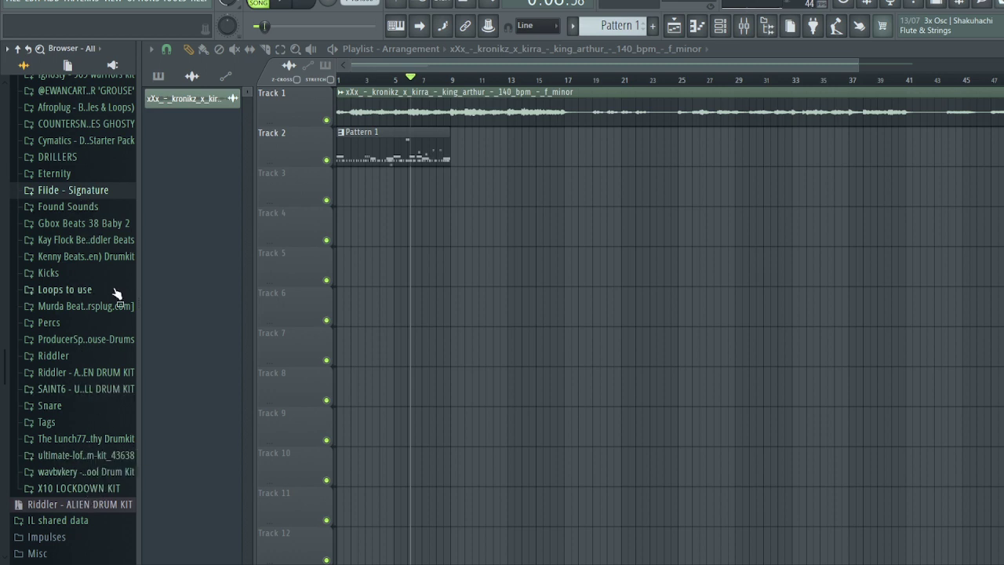
# Load Riddler - Grime Bass from the ALIEN DRUM KIT's 808s folder into a new channel and add a hit on step 13
pyautogui.click(107, 373)
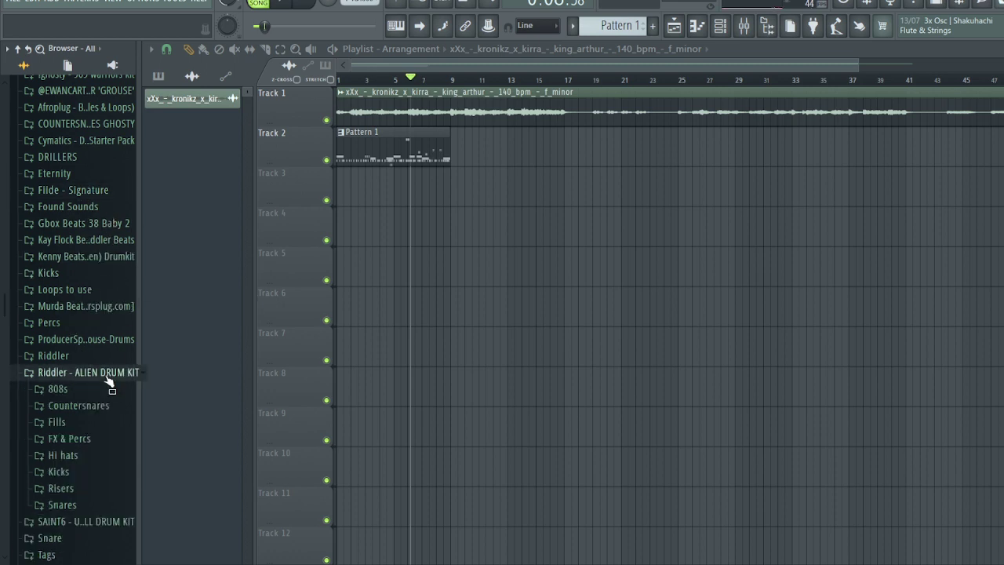
pyautogui.click(99, 390)
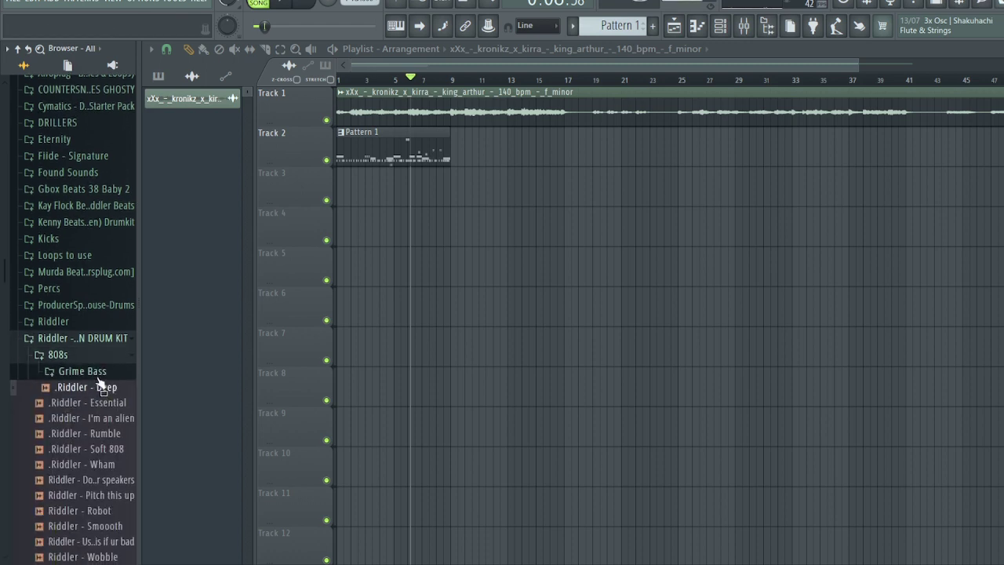
pyautogui.click(97, 375)
pyautogui.click(721, 27)
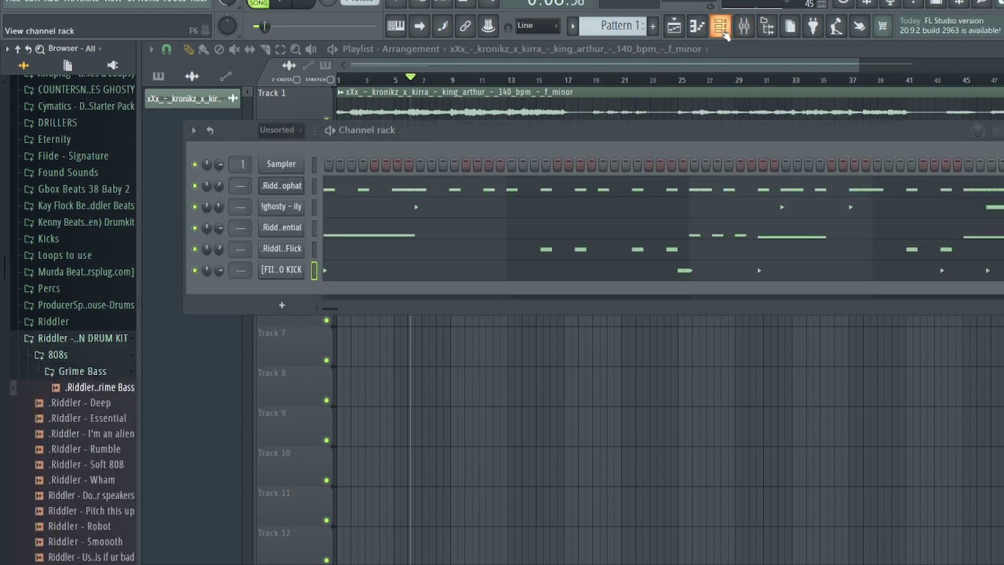
pyautogui.moveTo(268, 299); pyautogui.dragTo(280, 292)
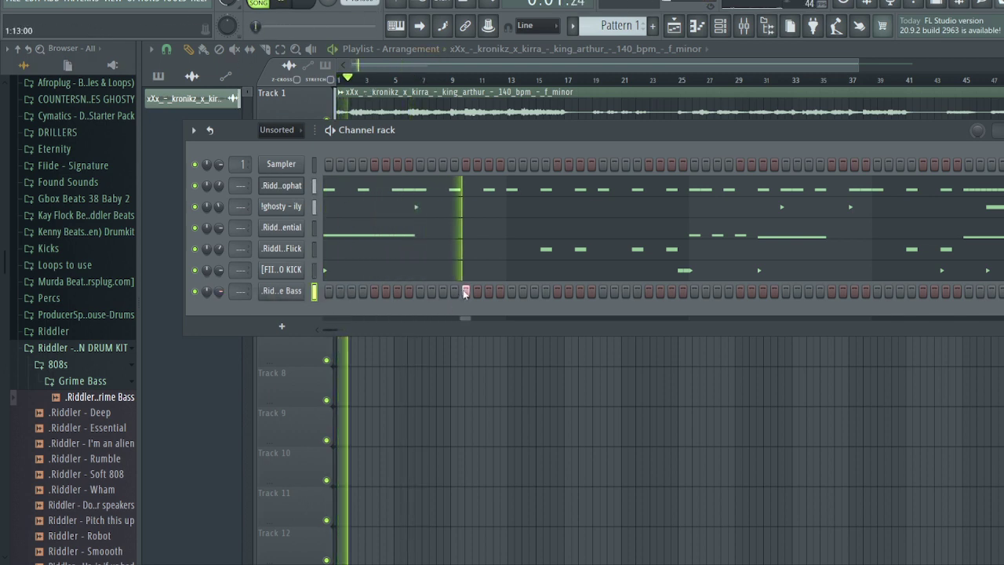
# Set the Grime Bass channel's sample start offset to 29 % and close its settings
pyautogui.click(281, 291)
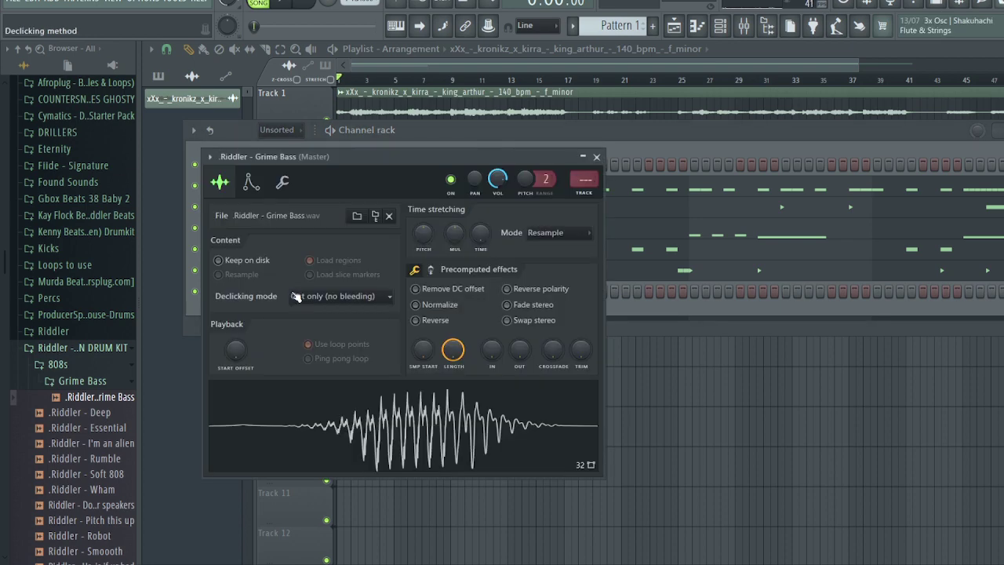
pyautogui.scroll(10, 430, 357)
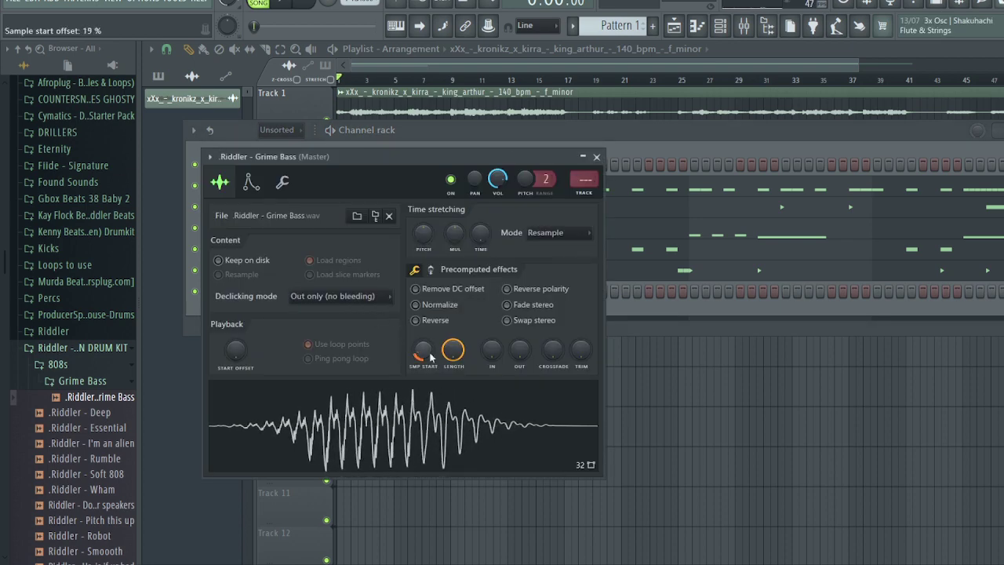
pyautogui.scroll(3, 430, 354)
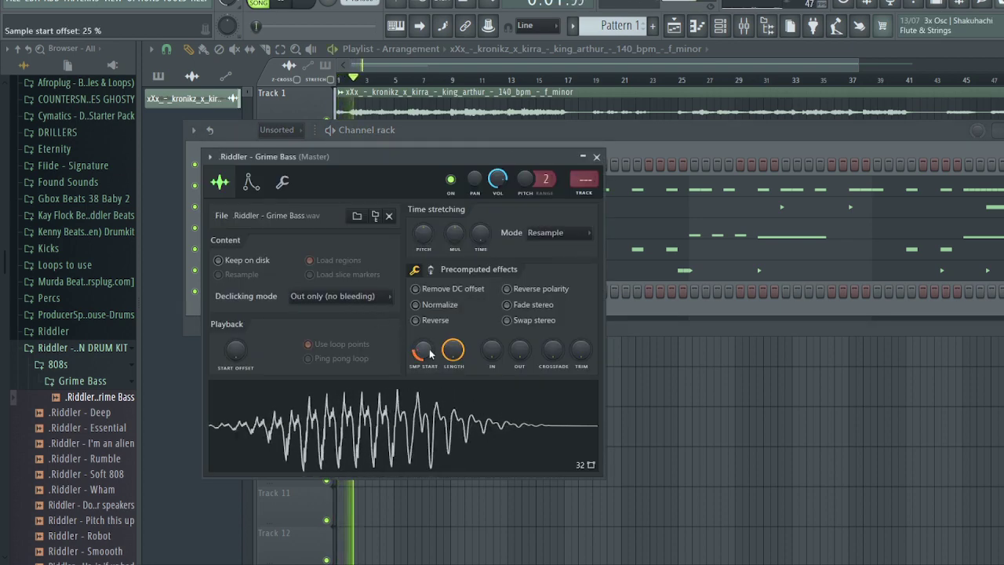
pyautogui.scroll(2, 426, 347)
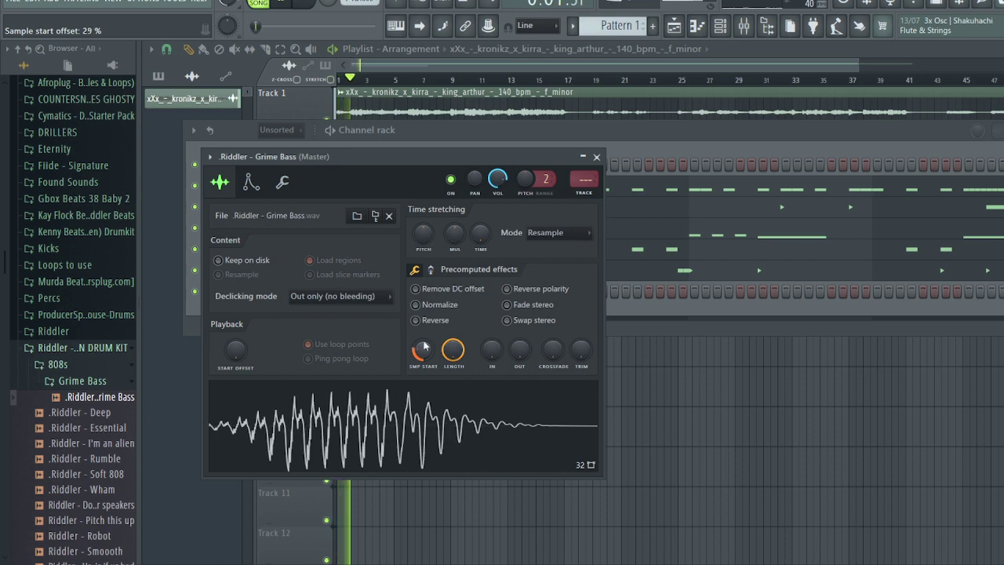
pyautogui.click(596, 158)
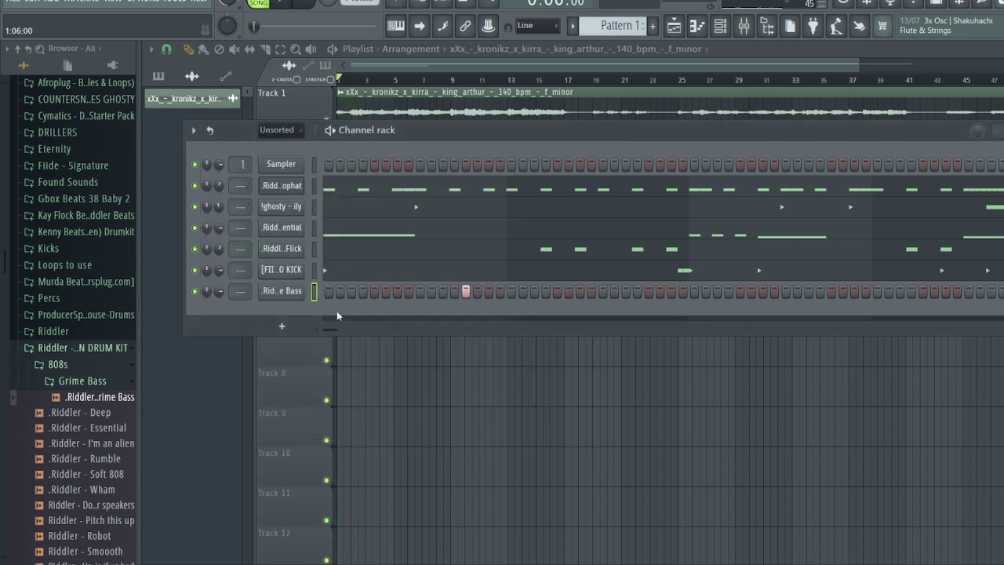
# In the Grime Bass piano roll, raise the 1:13 note to C#5 and add short C#5 notes at 2:05 and 2:13
pyautogui.rightClick(305, 296)
pyautogui.click(323, 294)
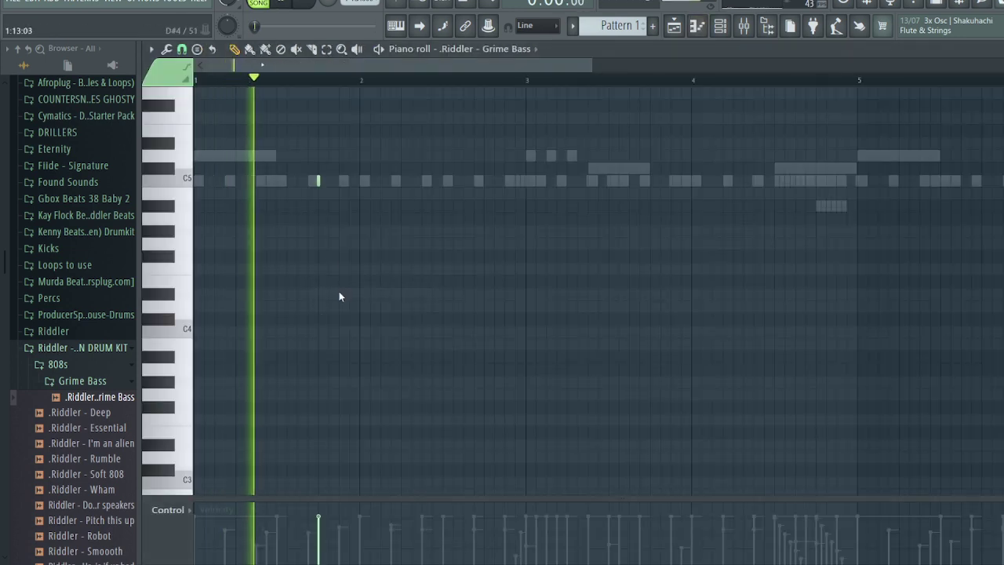
pyautogui.scroll(2, 335, 241)
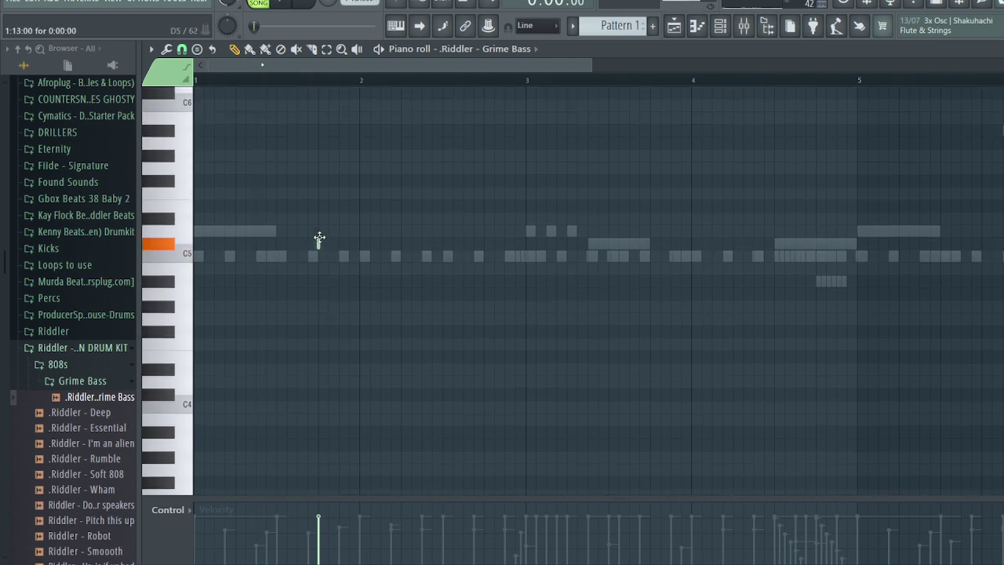
pyautogui.press('space')
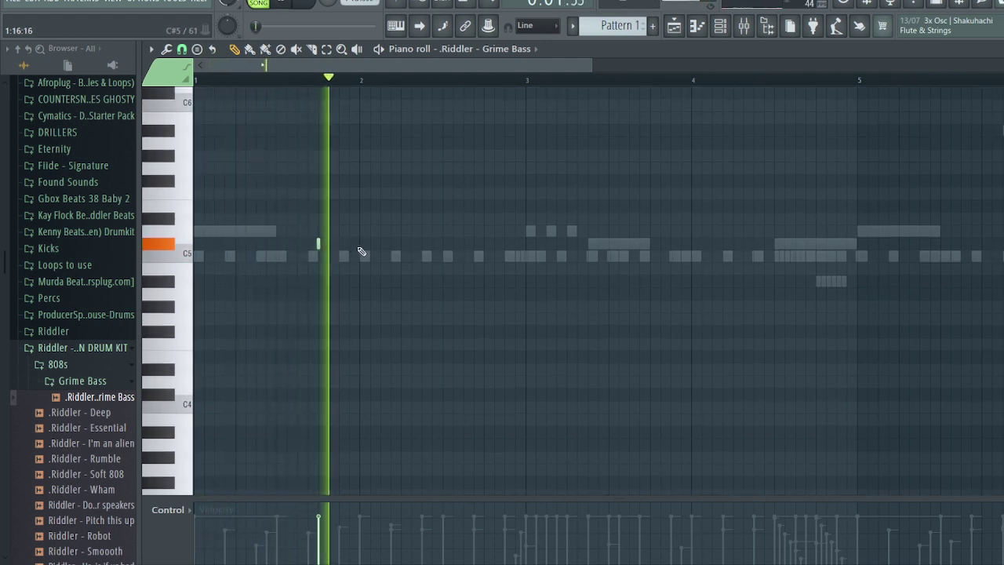
pyautogui.click(401, 244)
pyautogui.click(483, 244)
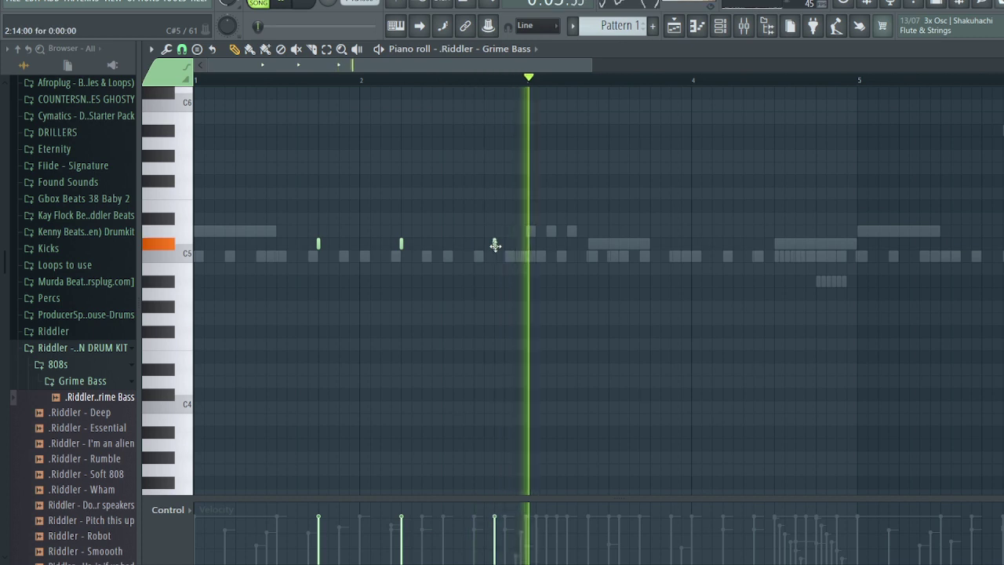
# Lower the velocities of the Grime Bass notes at 2:05 and 2:13 progressively, play them back and close the piano roll
pyautogui.click(402, 533)
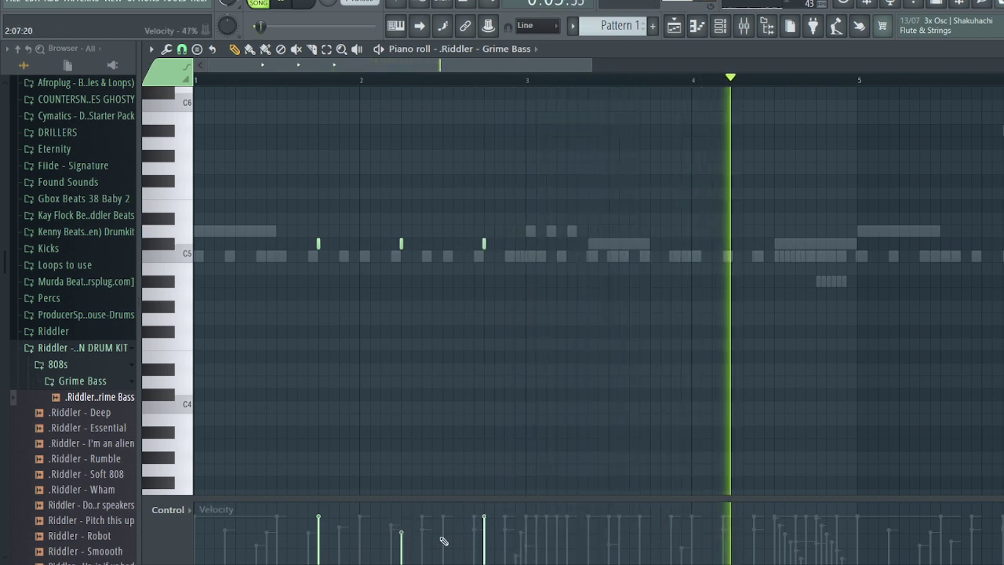
pyautogui.click(484, 545)
pyautogui.press('space')
pyautogui.press('space')
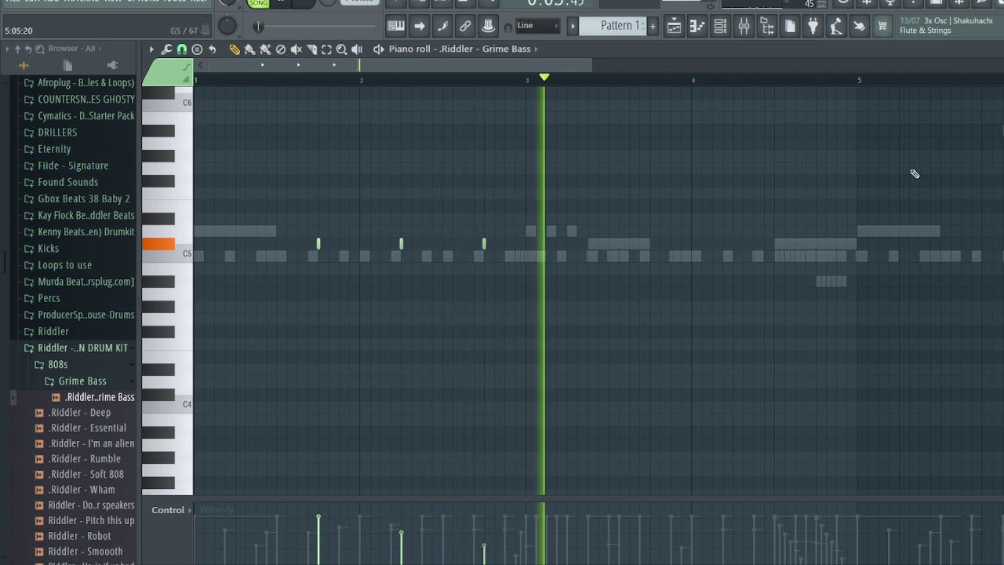
pyautogui.click(1003, 49)
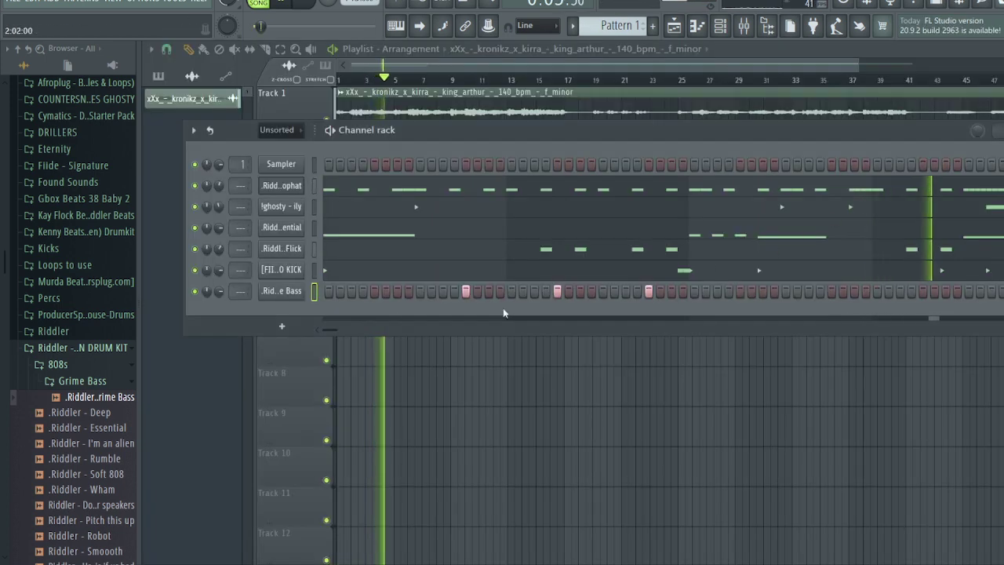
# Move the kick note at 4:11 to 4:09, match its and the 4:07 note's velocity to the other kicks, and return to the playlist
pyautogui.click(721, 270)
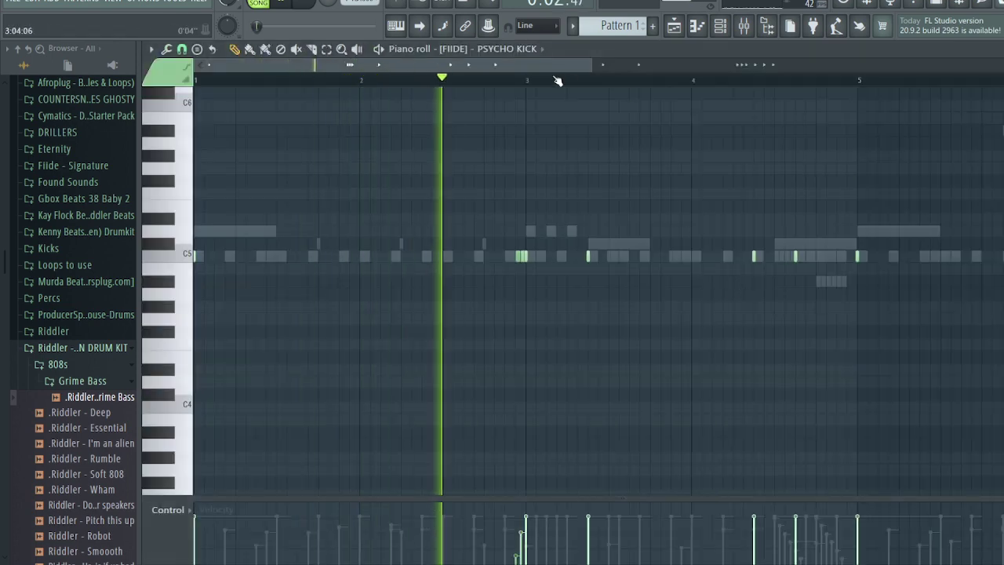
pyautogui.moveTo(538, 66); pyautogui.dragTo(586, 66)
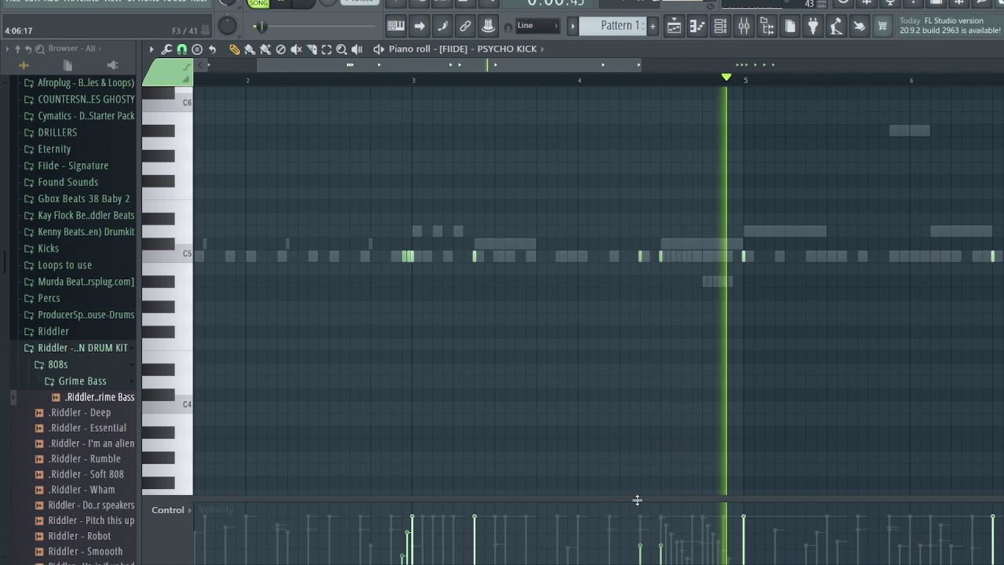
pyautogui.moveTo(641, 517); pyautogui.dragTo(660, 515)
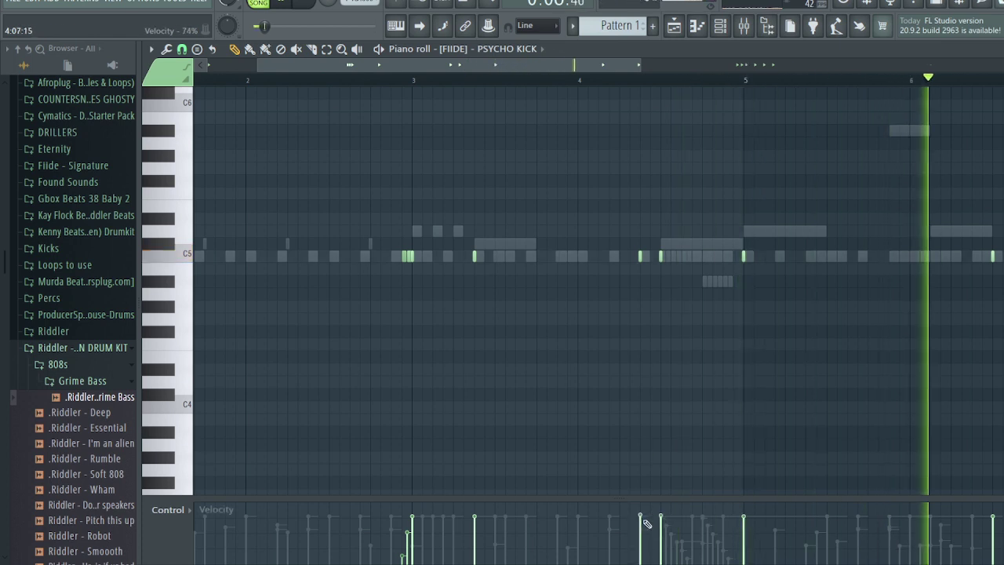
pyautogui.click(1003, 49)
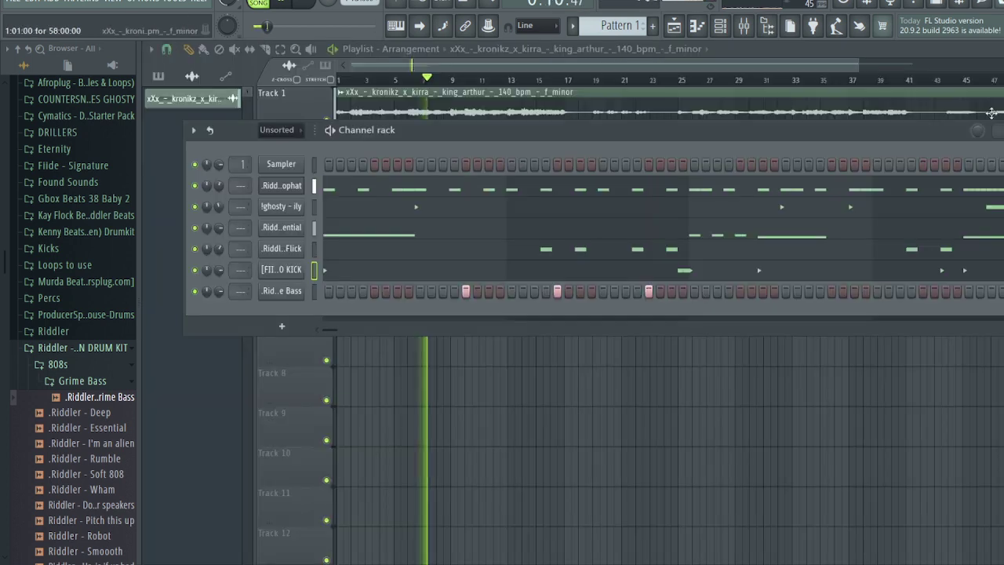
pyautogui.press('F6')
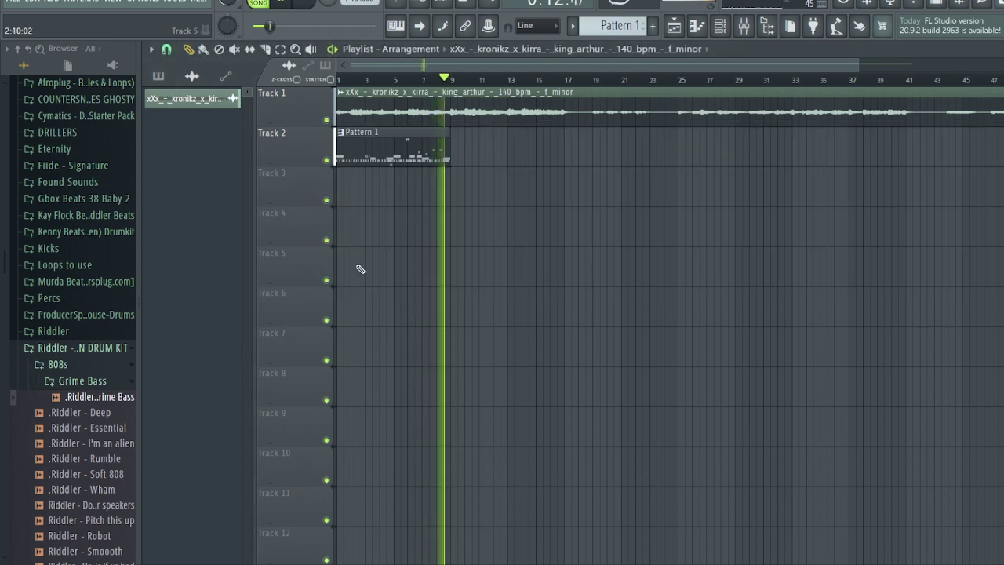
pyautogui.press('space')
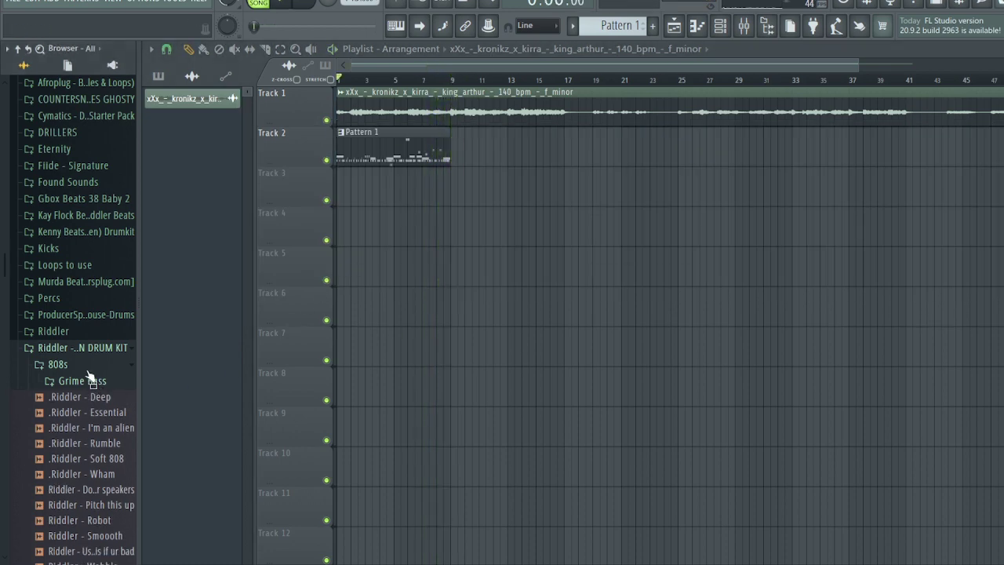
# Load the Riddler - Bongo sample from the ALIEN DRUM KIT's FX & Percs folder into a new channel
pyautogui.click(91, 380)
pyautogui.click(89, 415)
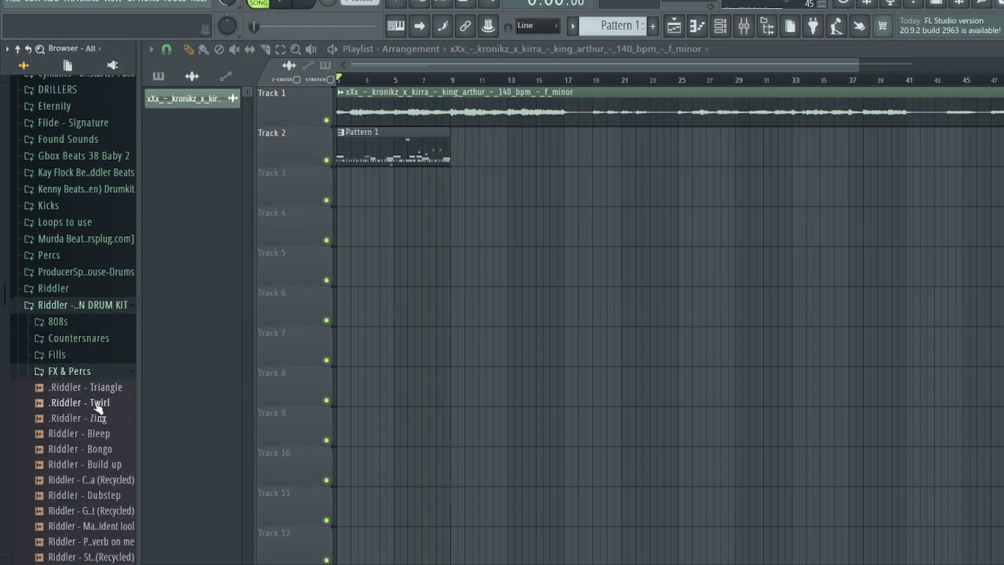
pyautogui.scroll(-3, 100, 412)
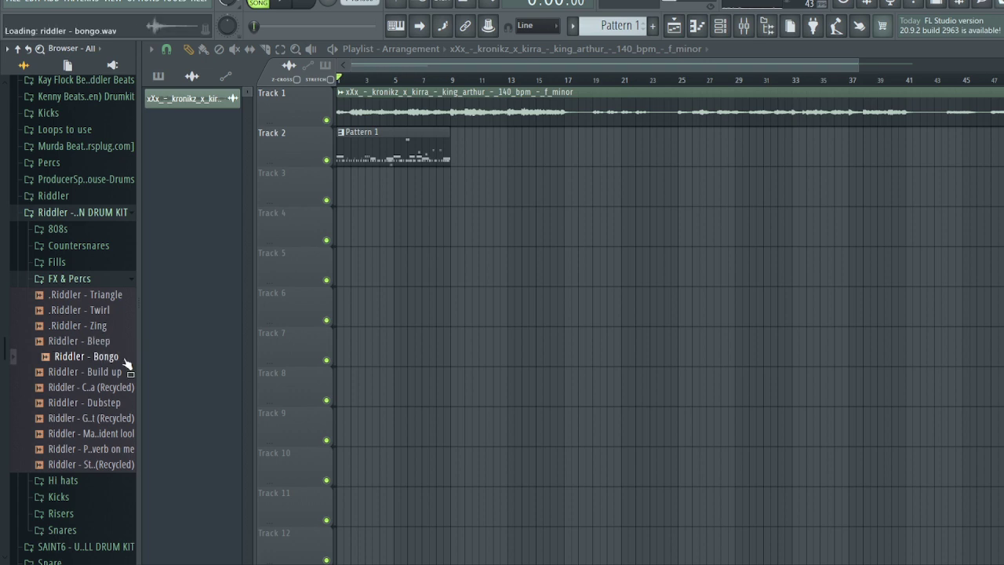
pyautogui.click(719, 27)
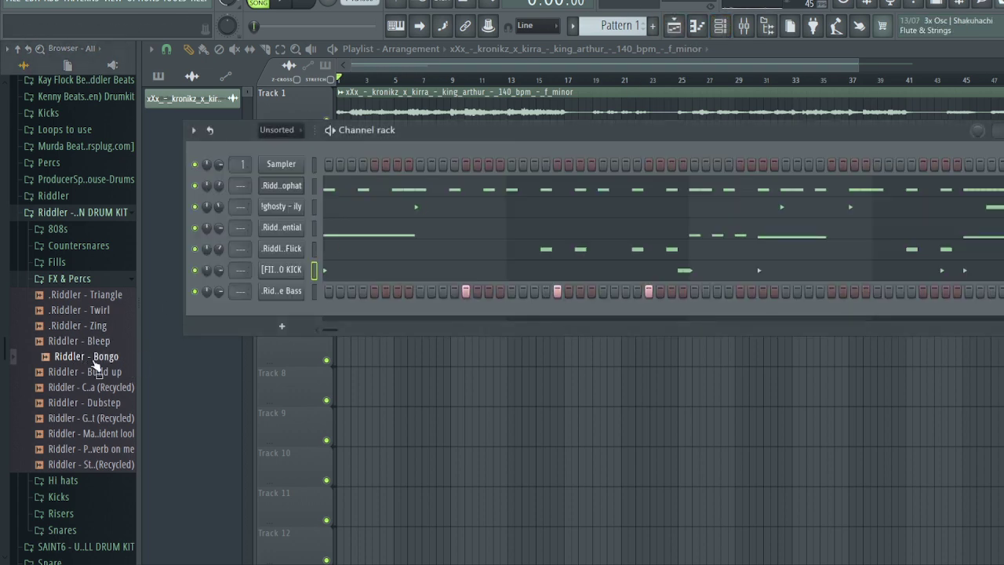
pyautogui.moveTo(270, 312); pyautogui.dragTo(390, 317)
# Program bongo hits on steps 12, 15, 36 and 39, removing the trial hit on step 14, and restart playback
pyautogui.press('space')
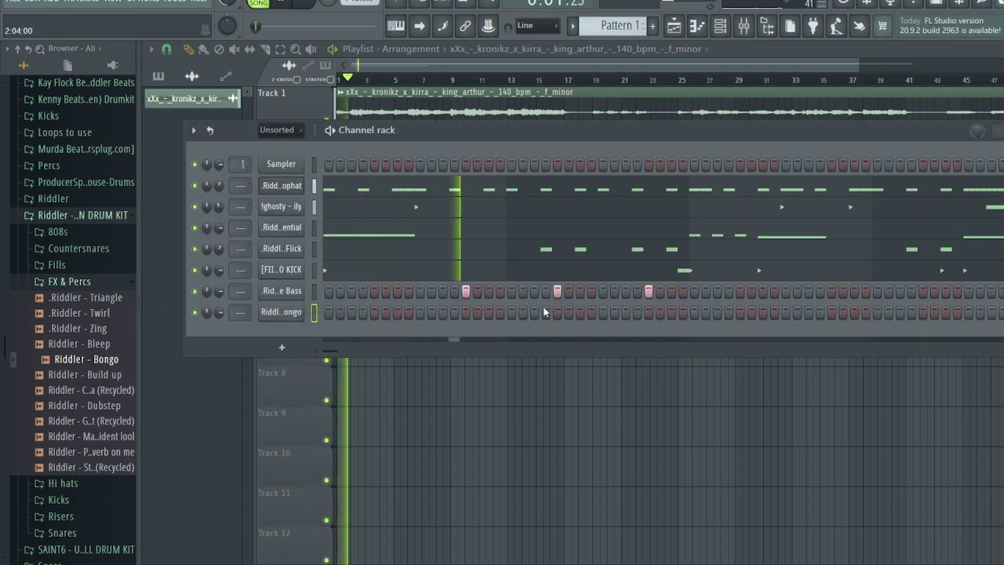
pyautogui.click(464, 313)
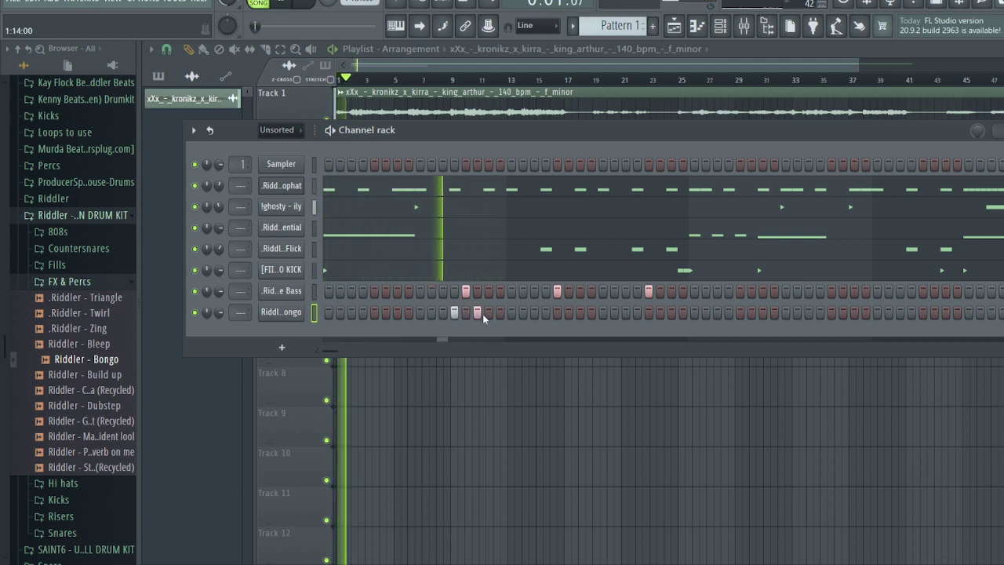
pyautogui.click(486, 314)
pyautogui.rightClick(476, 315)
pyautogui.press('space')
pyautogui.press('space')
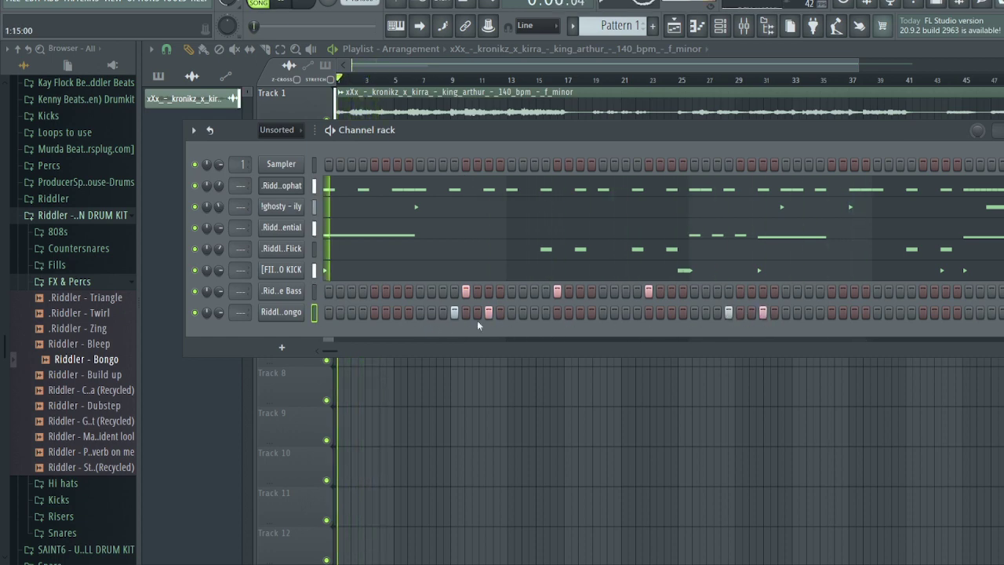
# Add short C5 bongo notes at 3:15, 3:16 and 4:01 in the piano roll and shape their velocities to rise
pyautogui.rightClick(305, 311)
pyautogui.click(323, 312)
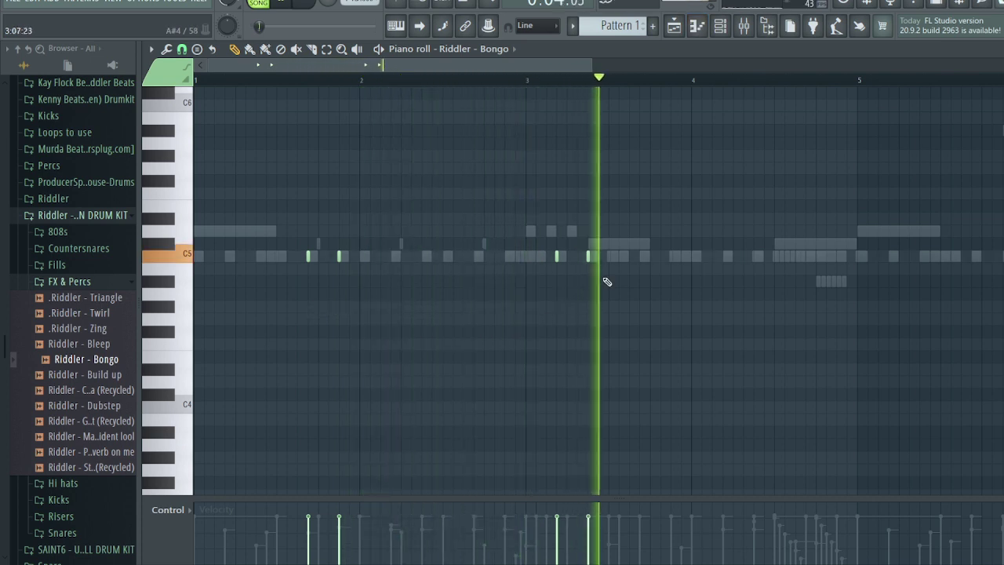
pyautogui.press('space')
pyautogui.click(682, 258)
pyautogui.click(692, 258)
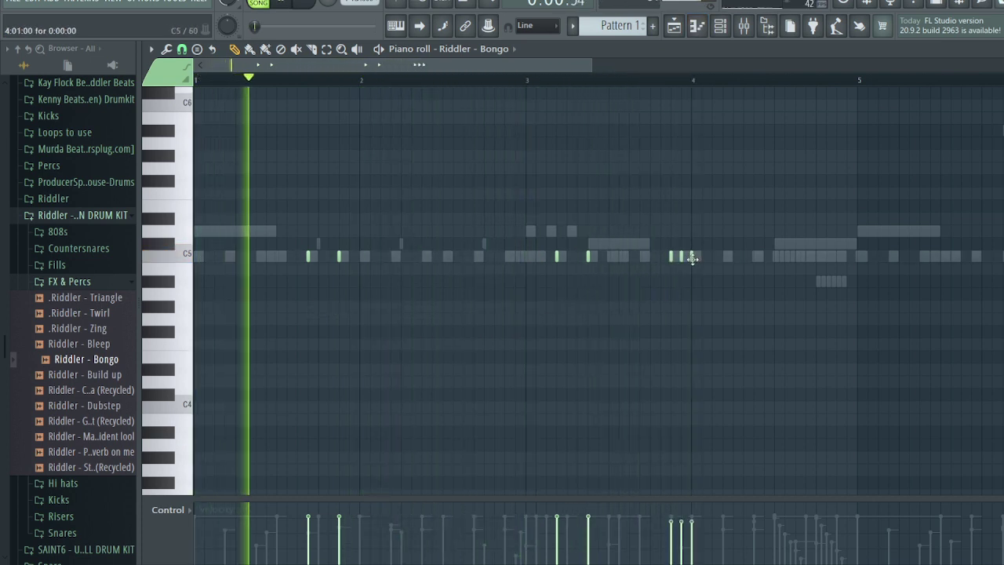
pyautogui.moveTo(672, 530); pyautogui.dragTo(681, 532)
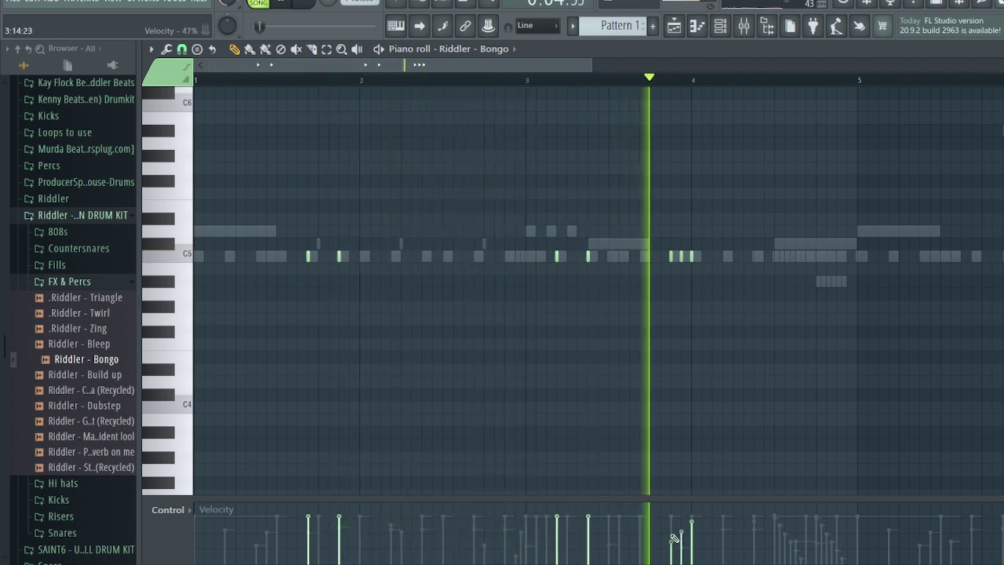
# Add C5 bongo notes at 4:04, 4:07, 4:12 and 4:15 in the piano roll, replaying the beat to check them
pyautogui.press('space')
pyautogui.press('space')
pyautogui.press('space')
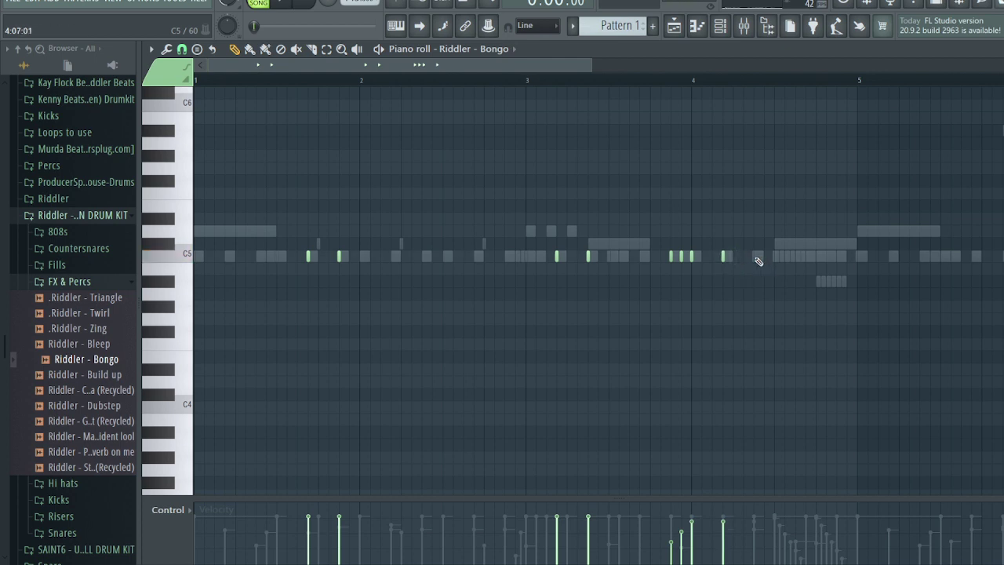
pyautogui.click(756, 257)
pyautogui.press('space')
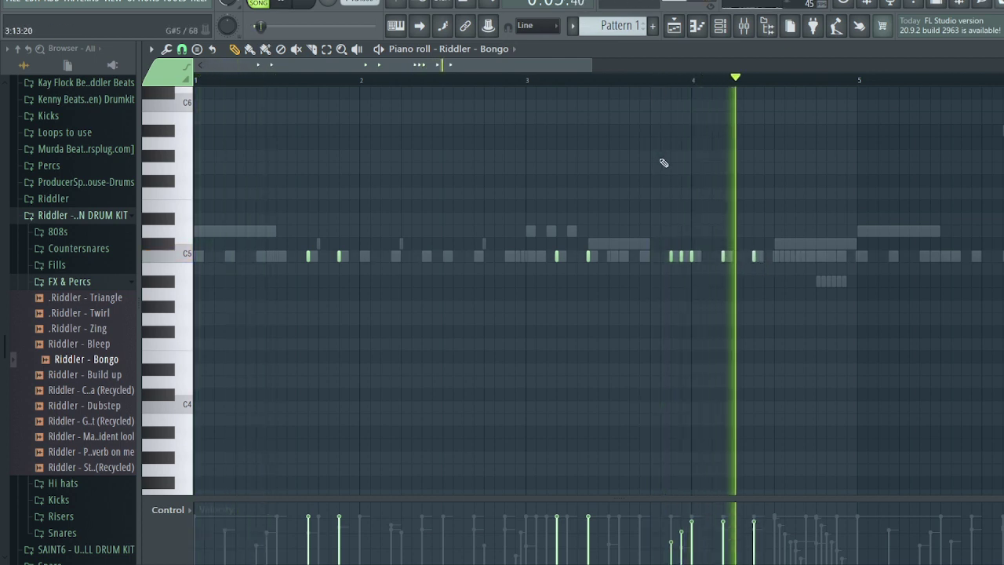
pyautogui.rightClick(816, 258)
pyautogui.click(809, 257)
pyautogui.click(837, 256)
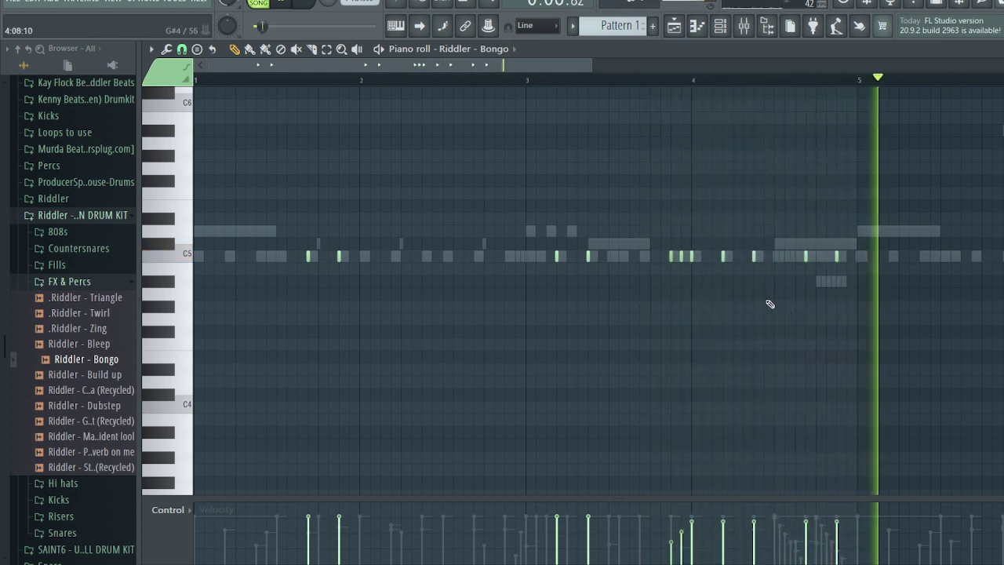
# Duplicate all bongo notes from bars 1–4 into bars 5–8 and deselect the copies
pyautogui.scroll(-3, 730, 282)
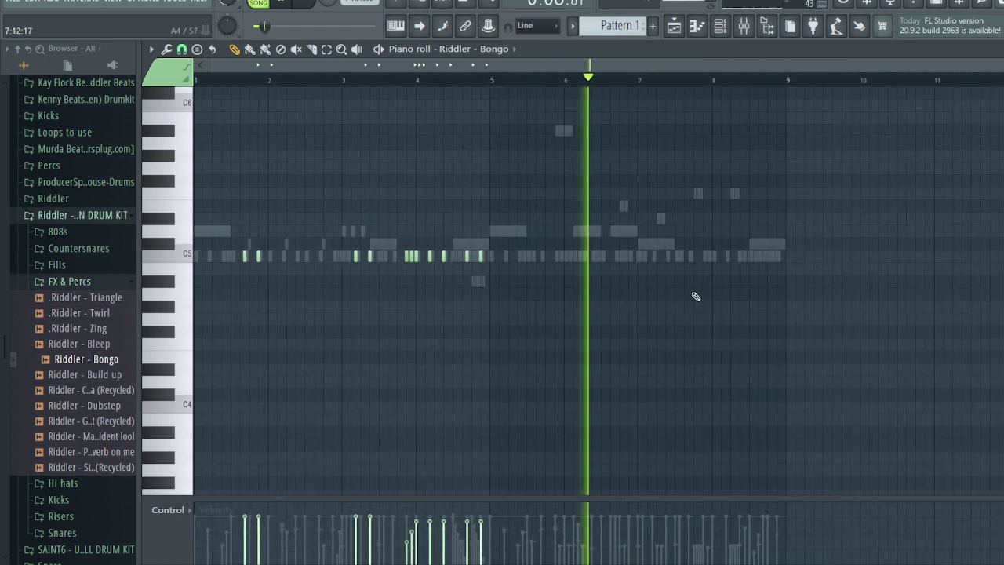
pyautogui.hotkey('ctrl', 'a')
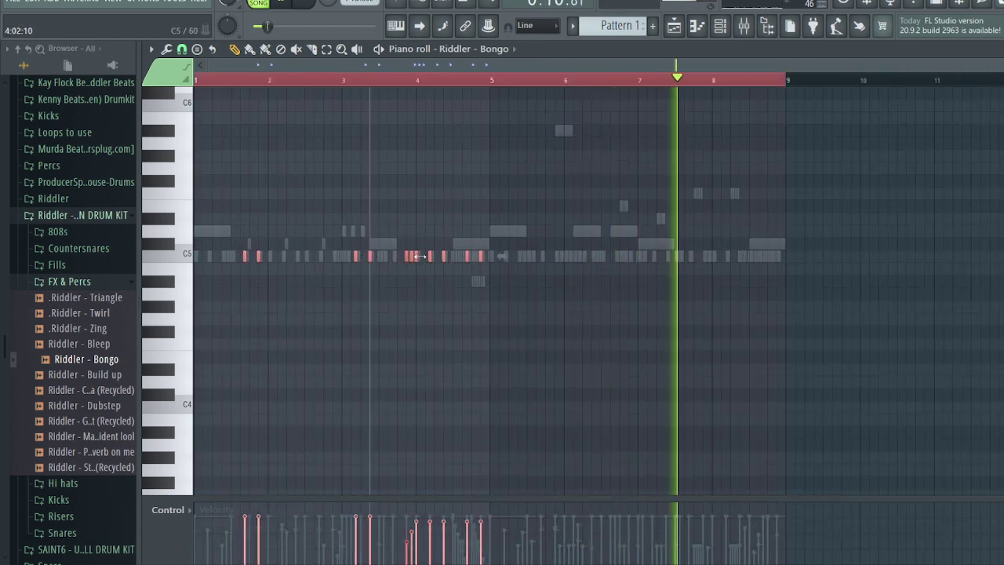
pyautogui.moveTo(411, 258); pyautogui.dragTo(708, 263)
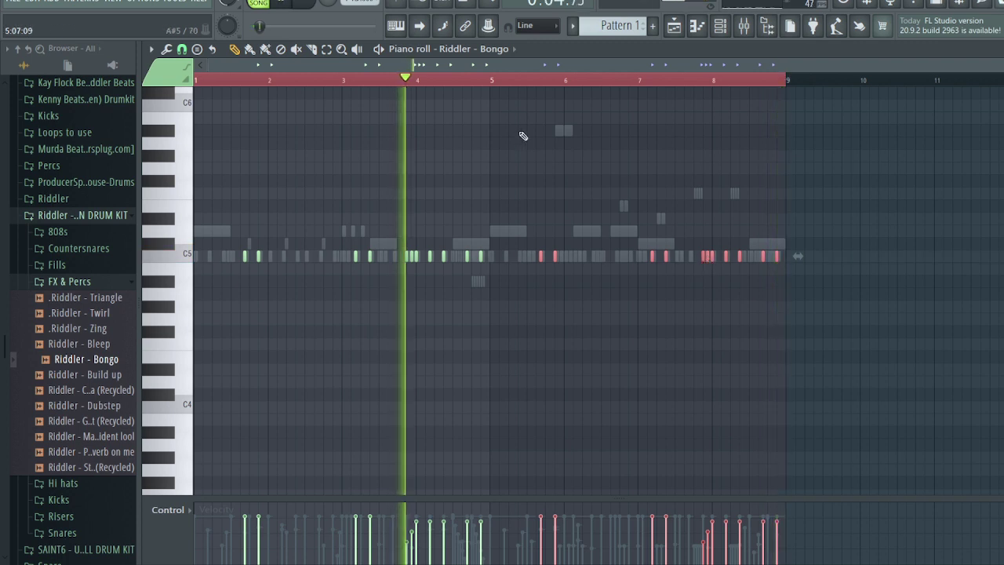
pyautogui.keyDown('ctrl'); pyautogui.click(543, 155); pyautogui.keyUp('ctrl')
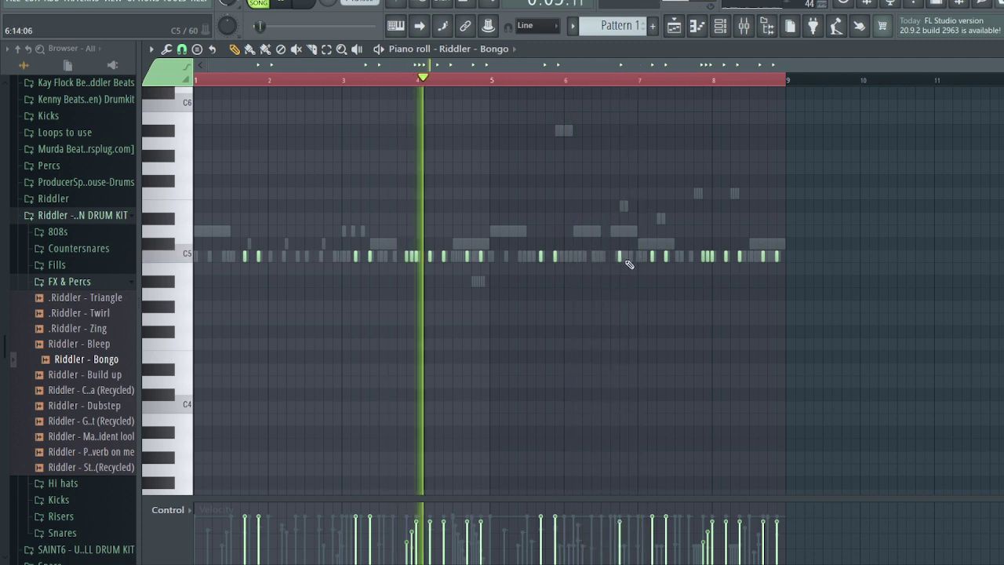
# Add extra C5 bongo notes at 6:12 and 6:15
pyautogui.scroll(2, 620, 264)
pyautogui.click(619, 258)
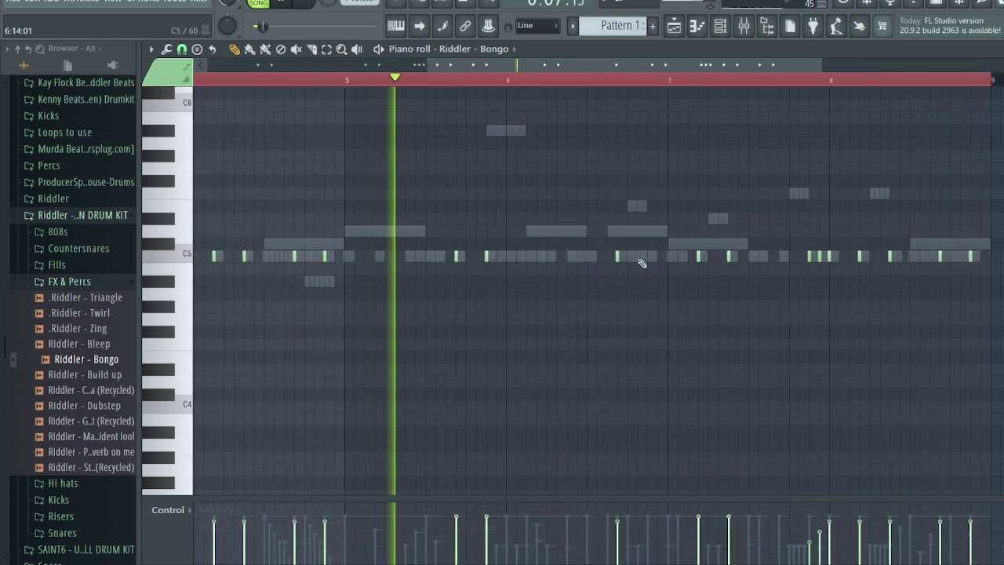
pyautogui.click(648, 258)
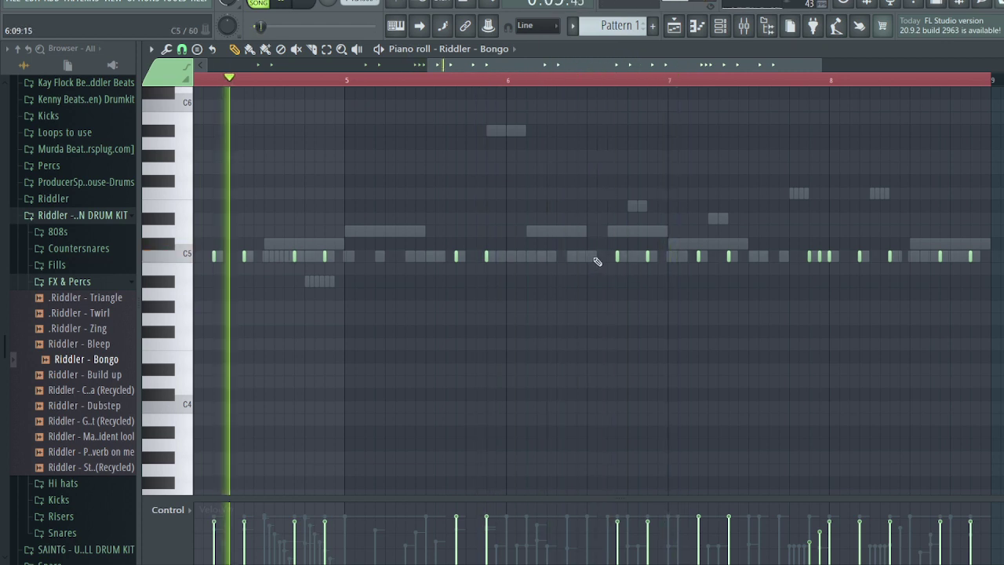
# Add a short C5 Tophat note at 6:11, lower its velocity to about 57%, and close the piano roll
pyautogui.doubleClick(605, 259)
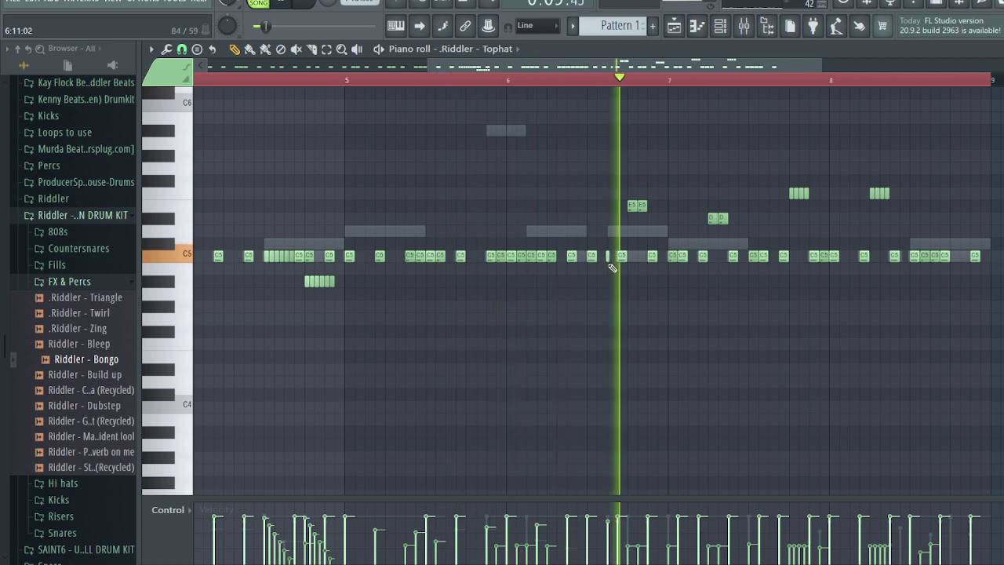
pyautogui.keyDown('ctrl'); pyautogui.scroll(3, 610, 263); pyautogui.keyUp('ctrl')
pyautogui.moveTo(622, 525); pyautogui.dragTo(614, 533)
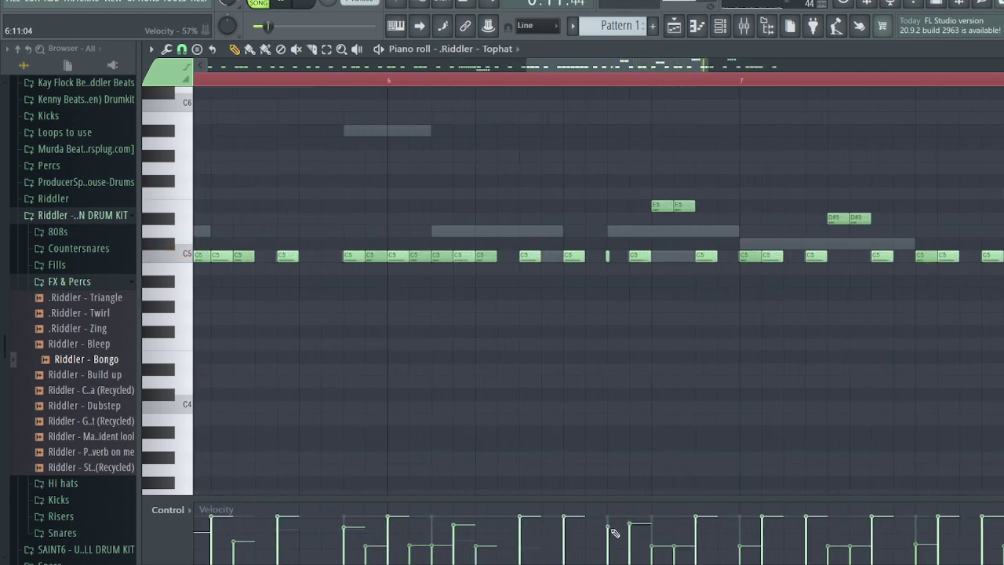
pyautogui.keyDown('ctrl'); pyautogui.scroll(-5, 686, 420); pyautogui.keyUp('ctrl')
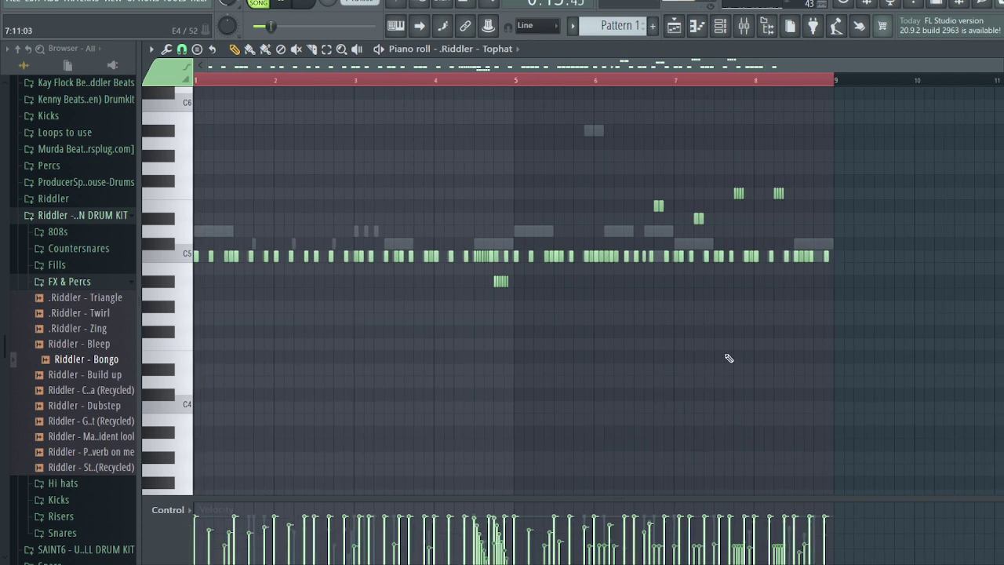
pyautogui.press('Escape')
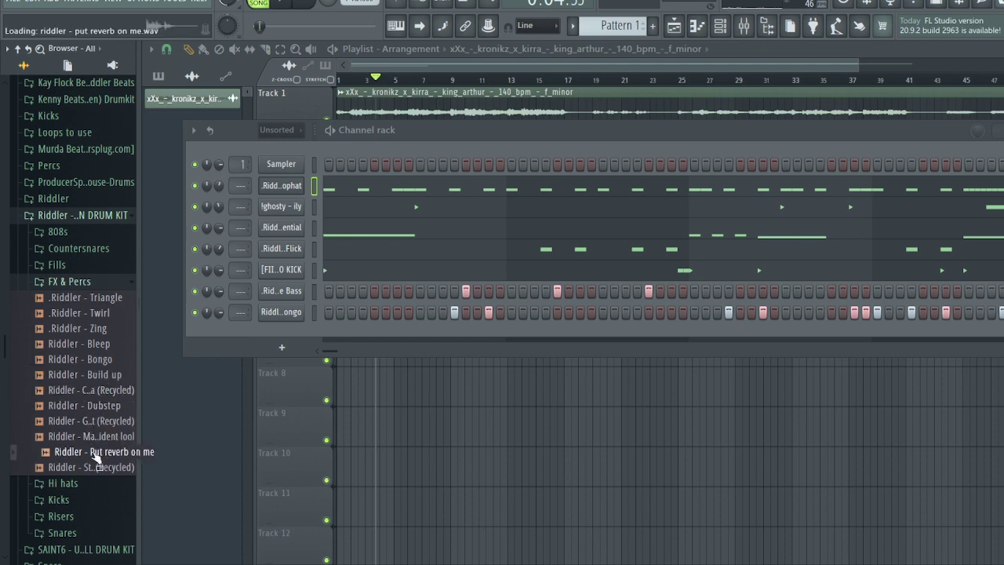
# Load Riddler - Stomp (Recycled) into a new channel with a hit on step 1 and set its echo delay feedback to 36%
pyautogui.moveTo(288, 332); pyautogui.dragTo(374, 357)
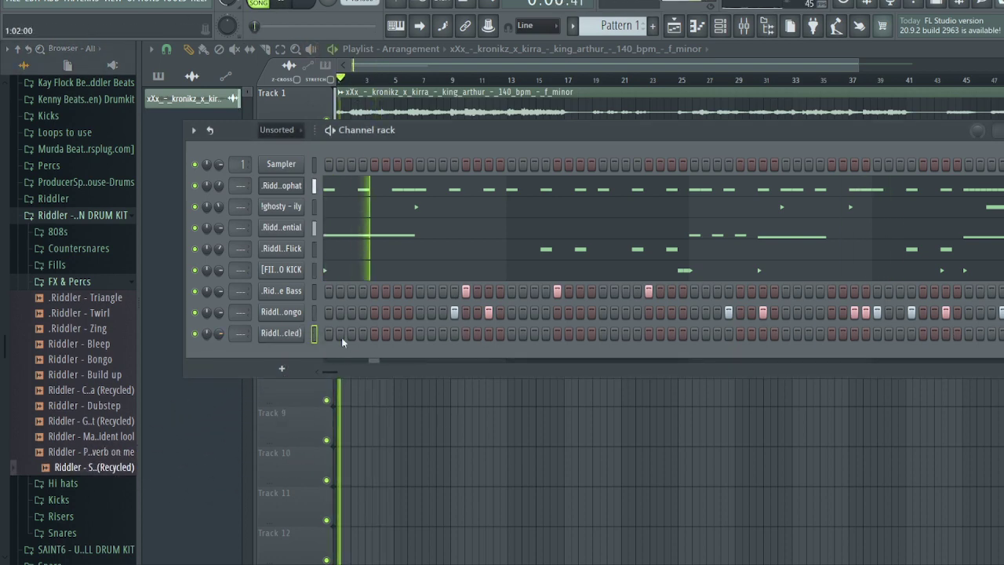
pyautogui.click(287, 334)
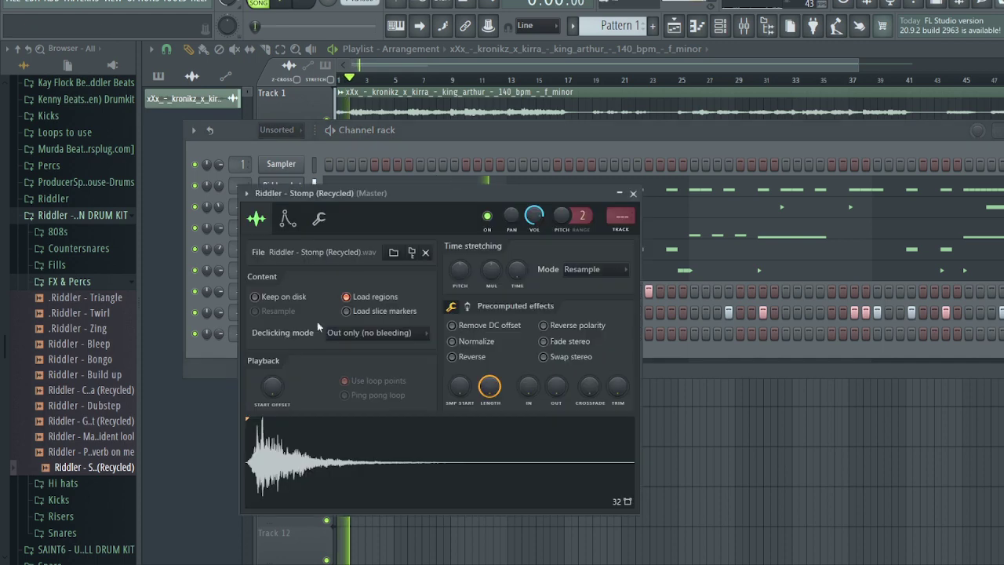
pyautogui.click(318, 220)
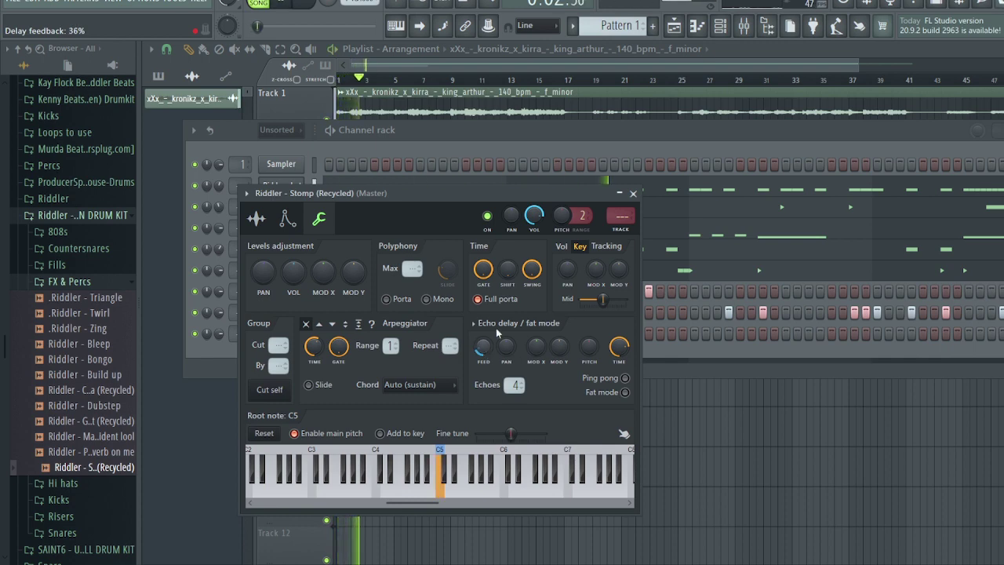
pyautogui.click(633, 193)
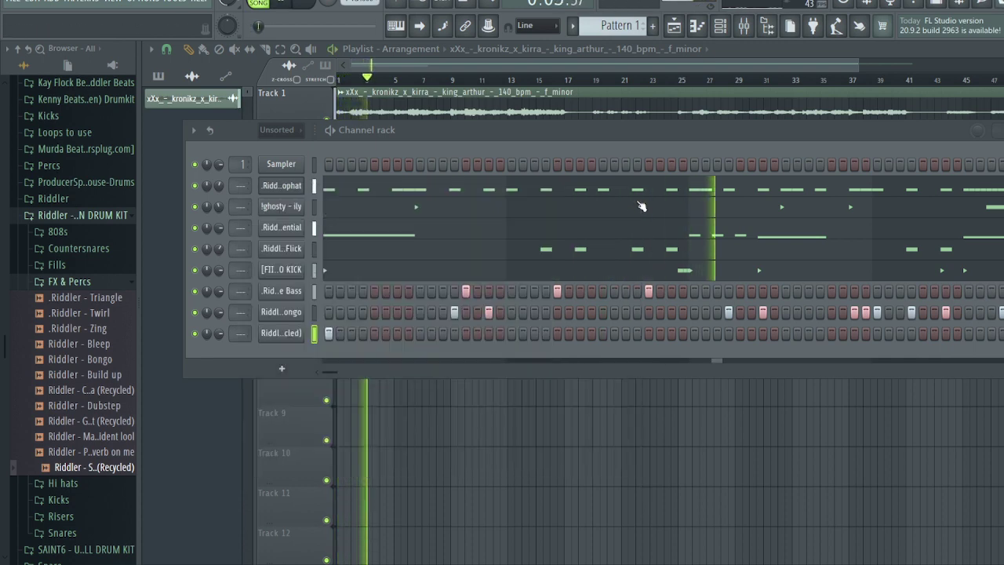
# Audition the fills in the Riddler ALIEN DRUM KIT and look through the Gbox Beats 38 Baby 2 folders for further sounds
pyautogui.click(89, 283)
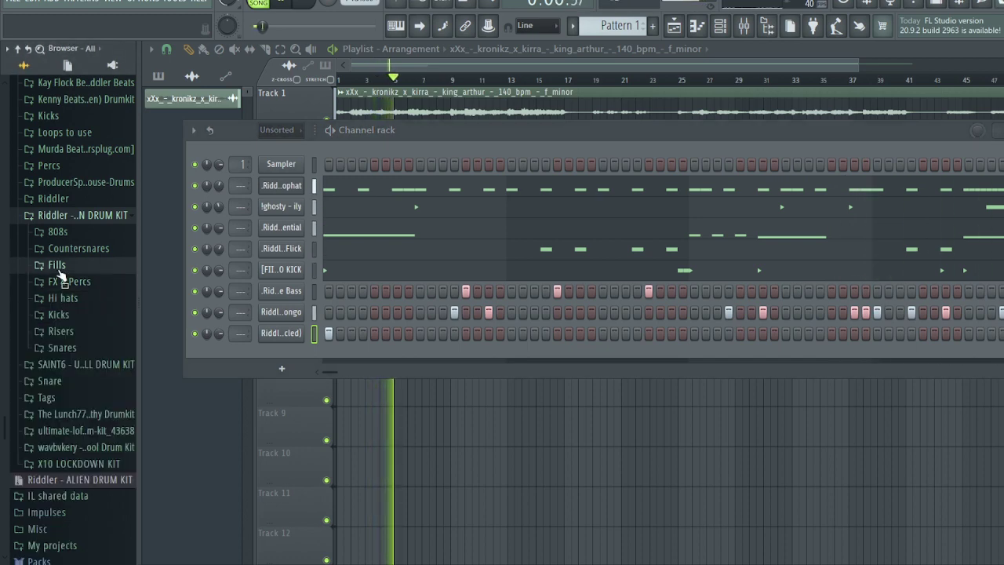
pyautogui.click(59, 269)
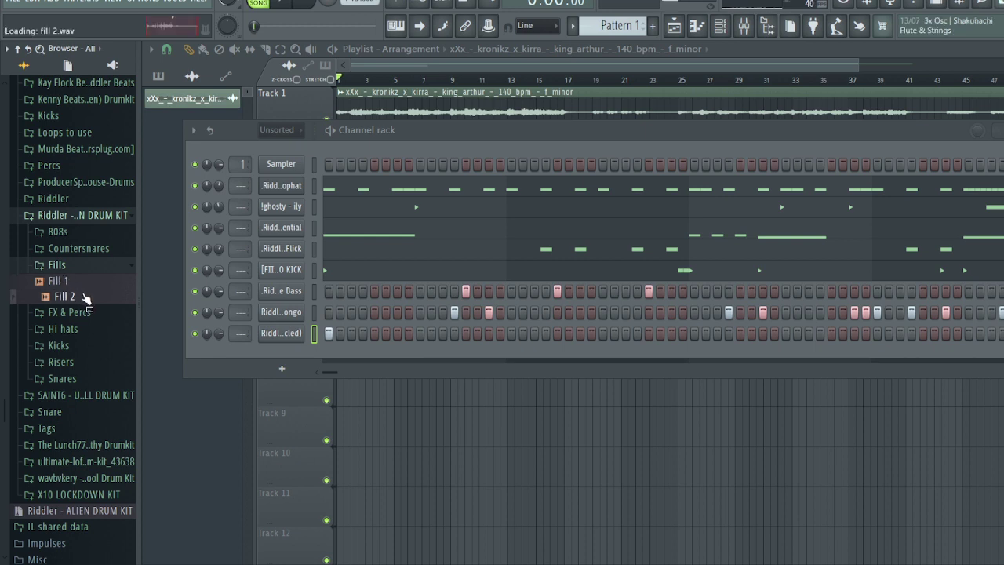
pyautogui.click(84, 269)
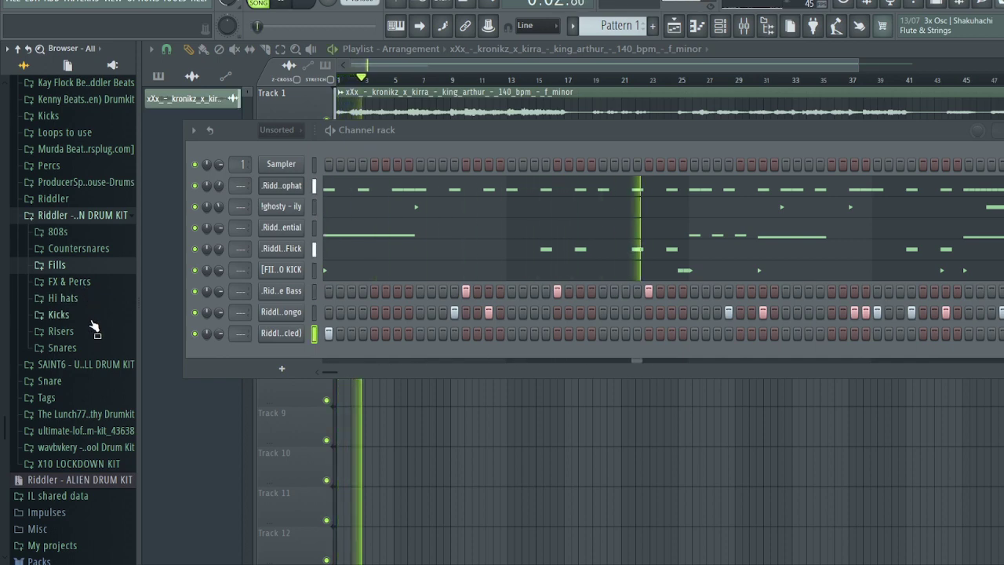
pyautogui.click(83, 217)
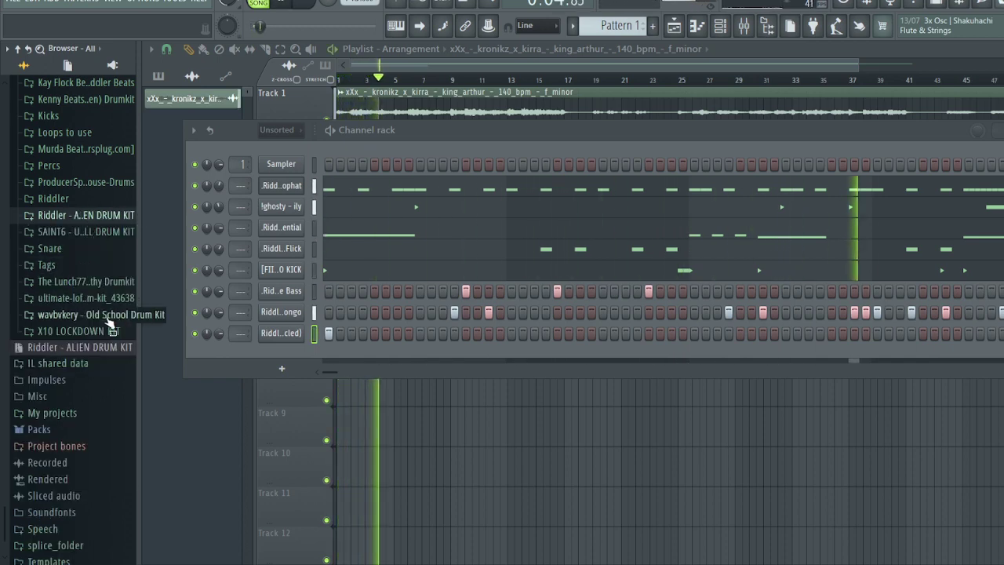
pyautogui.scroll(3, 69, 309)
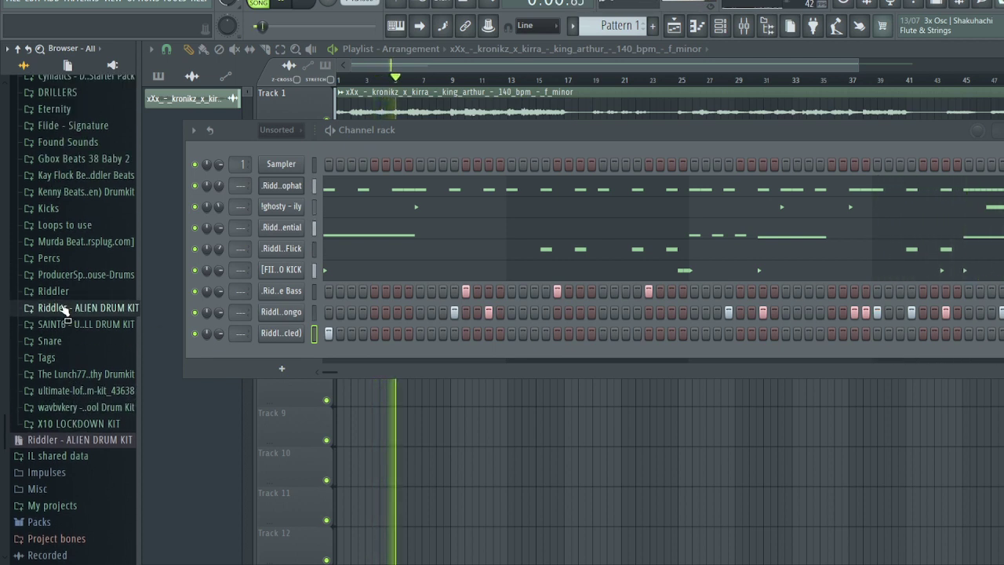
pyautogui.scroll(3, 64, 311)
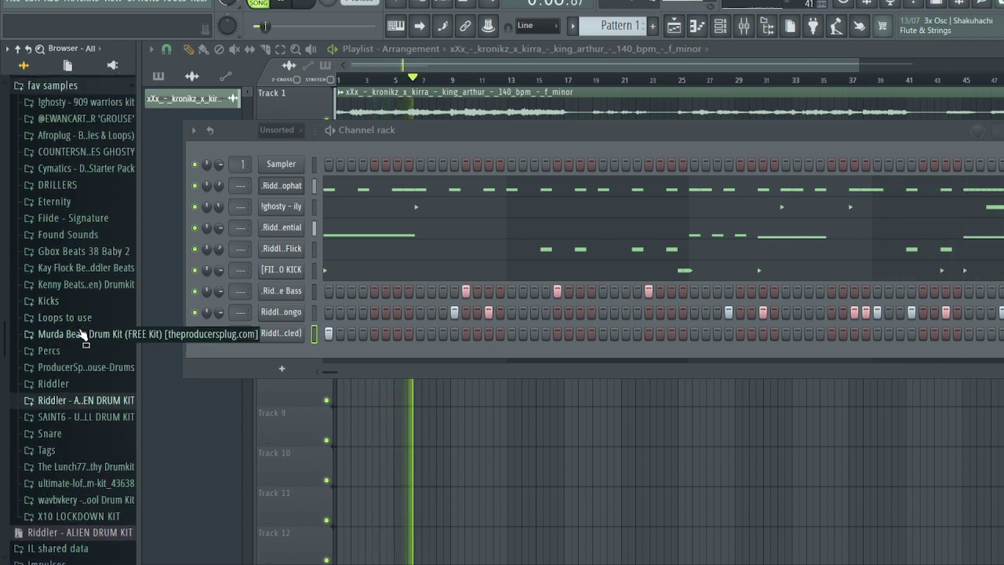
pyautogui.click(98, 256)
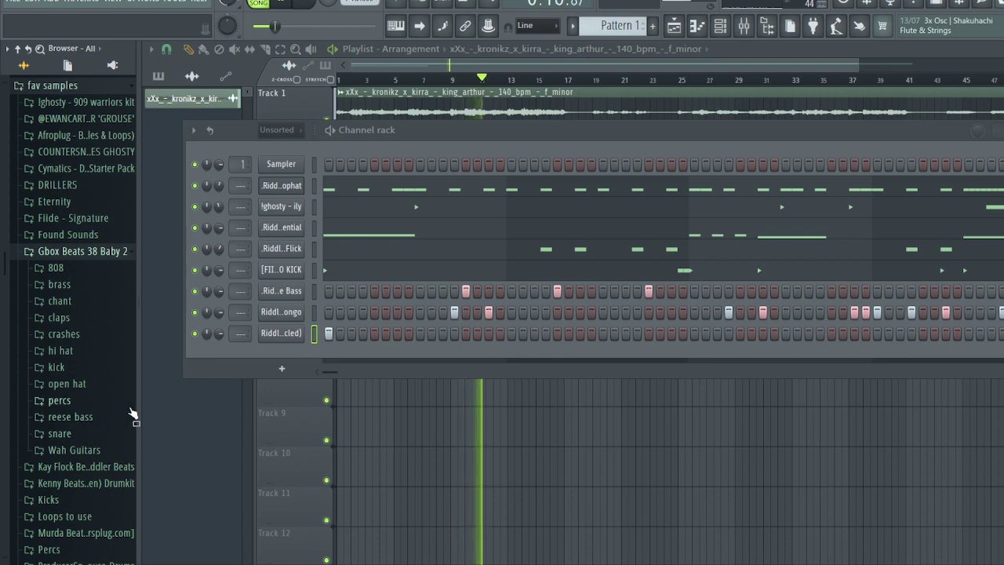
# Stop playback, move the Pattern 1 clip on Track 2 to bar 17, and split the pattern by channel
pyautogui.press('F6')
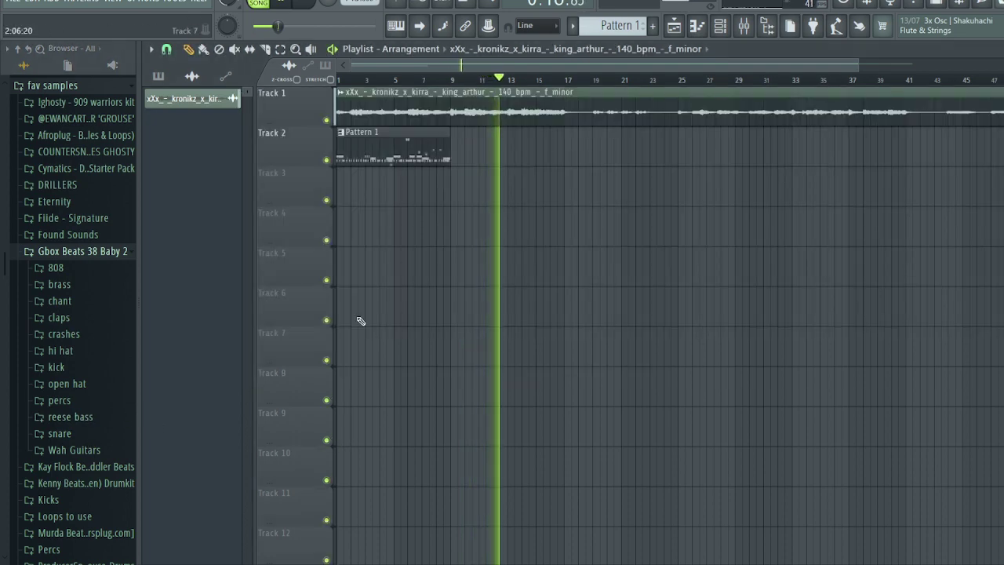
pyautogui.press('space')
pyautogui.moveTo(388, 149); pyautogui.dragTo(613, 147)
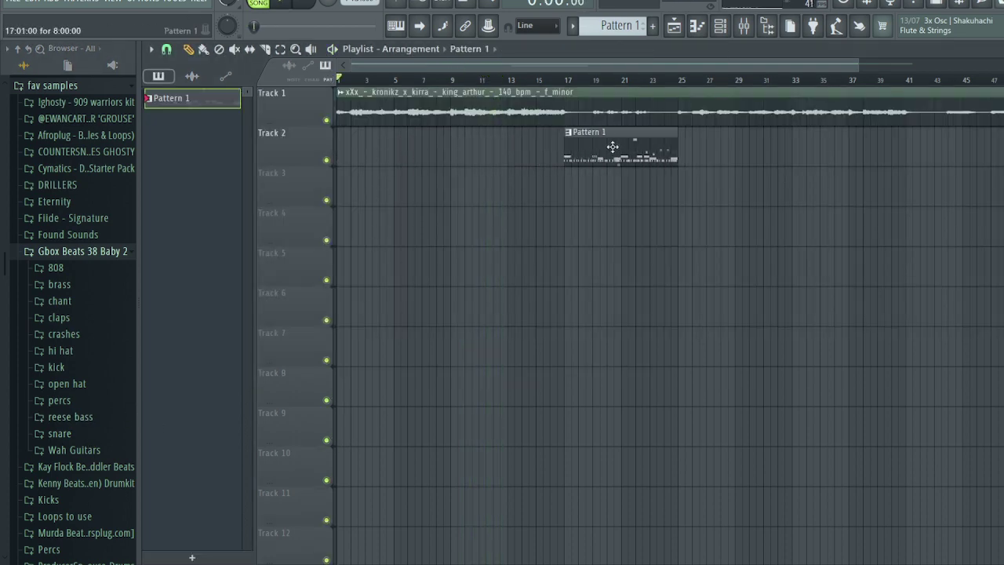
pyautogui.click(574, 27)
pyautogui.click(679, 241)
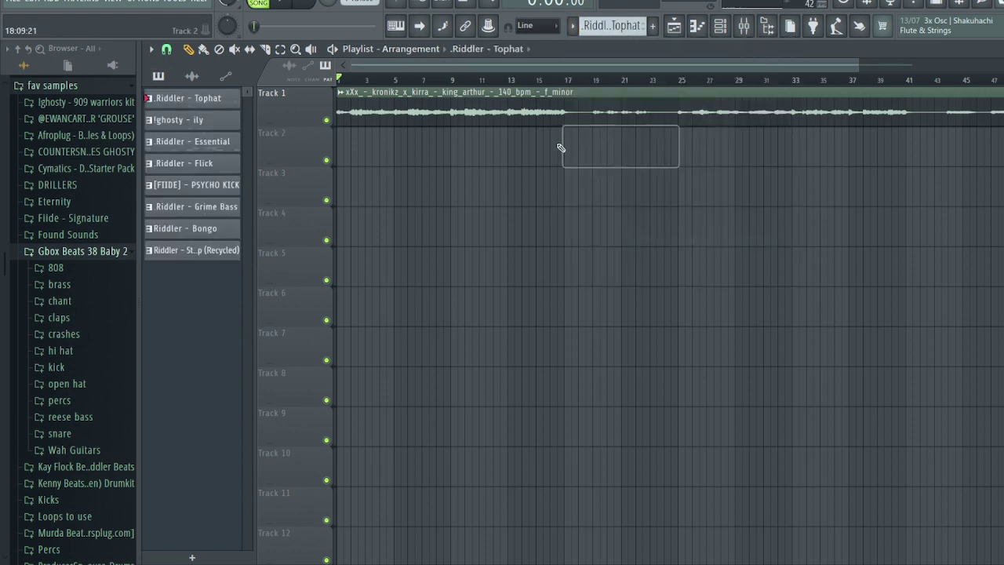
# Place the split channel patterns on Tracks 2 to 9 at bar 17 and copy the Tophat and Essential clips to bar 9
pyautogui.keyDown('shift'); pyautogui.click(198, 249); pyautogui.keyUp('shift')
pyautogui.moveTo(198, 250); pyautogui.dragTo(470, 147)
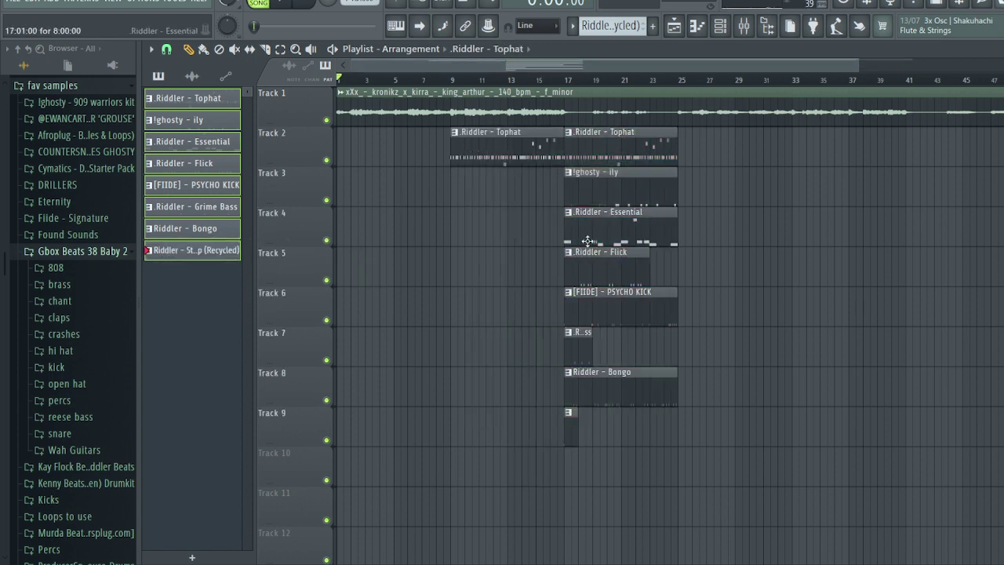
pyautogui.moveTo(588, 241); pyautogui.dragTo(475, 233)
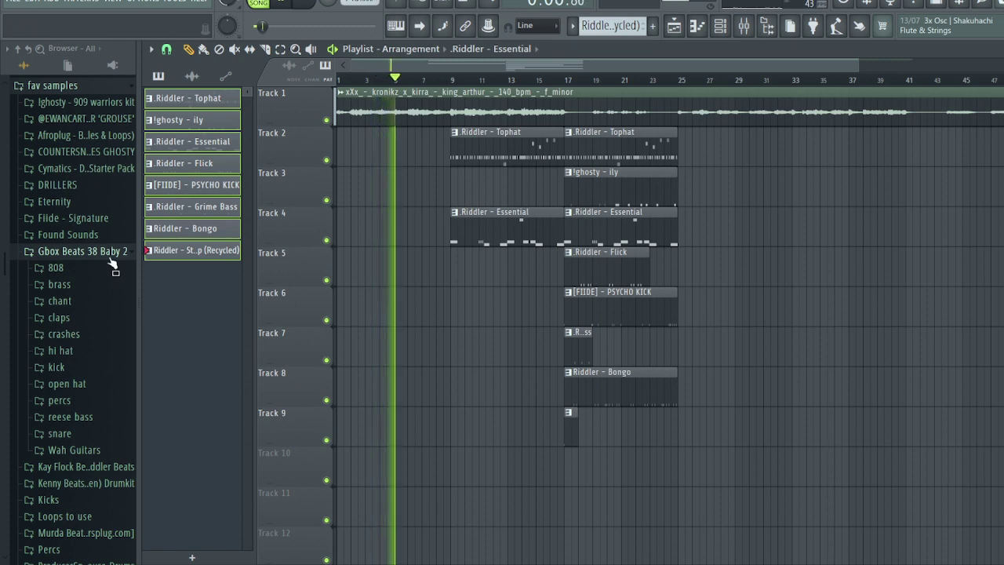
# Place the Riddler - Light riser from the ALIEN DRUM KIT's Risers folder on Track 9, leading into bar 9
pyautogui.click(48, 253)
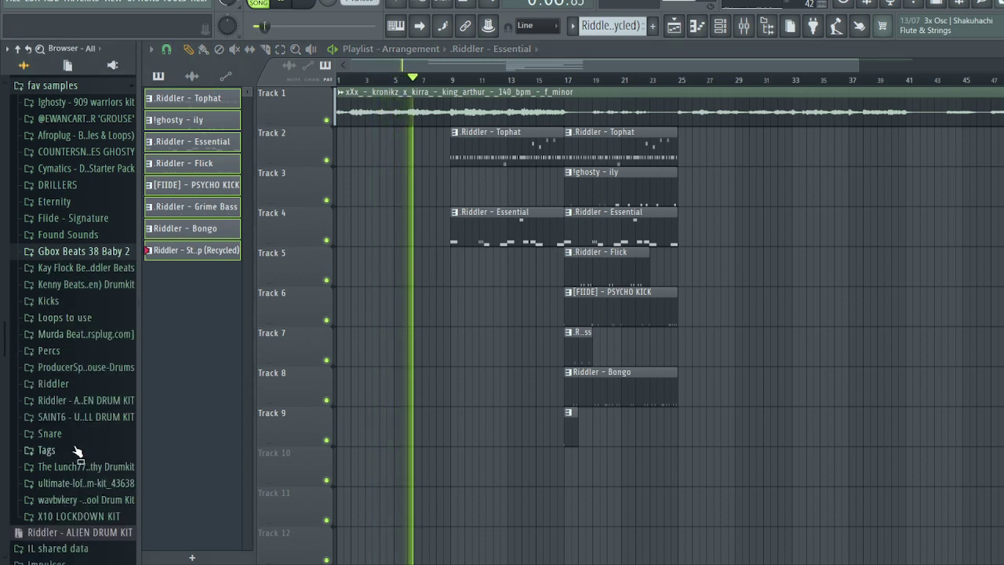
pyautogui.click(87, 401)
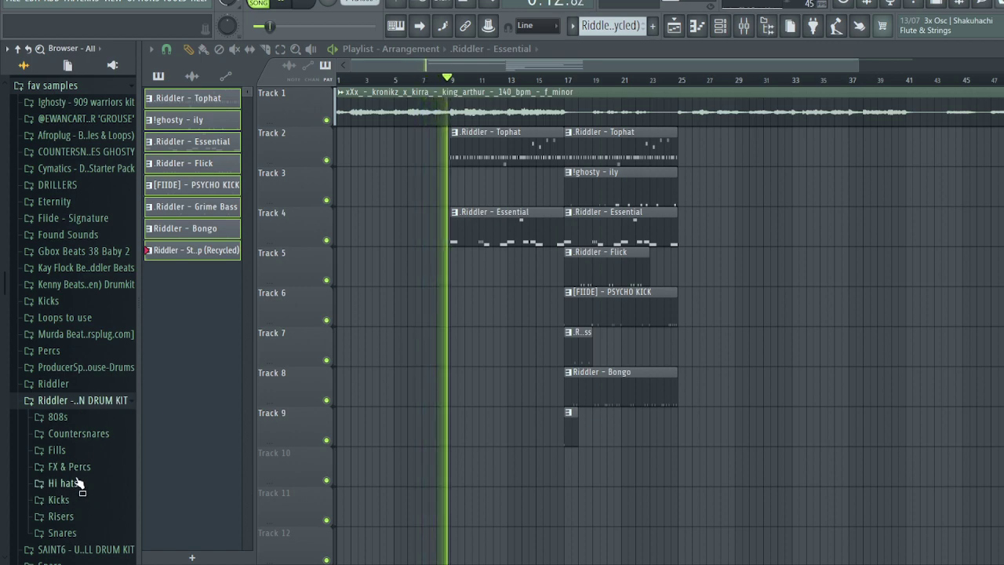
pyautogui.click(76, 468)
pyautogui.click(89, 373)
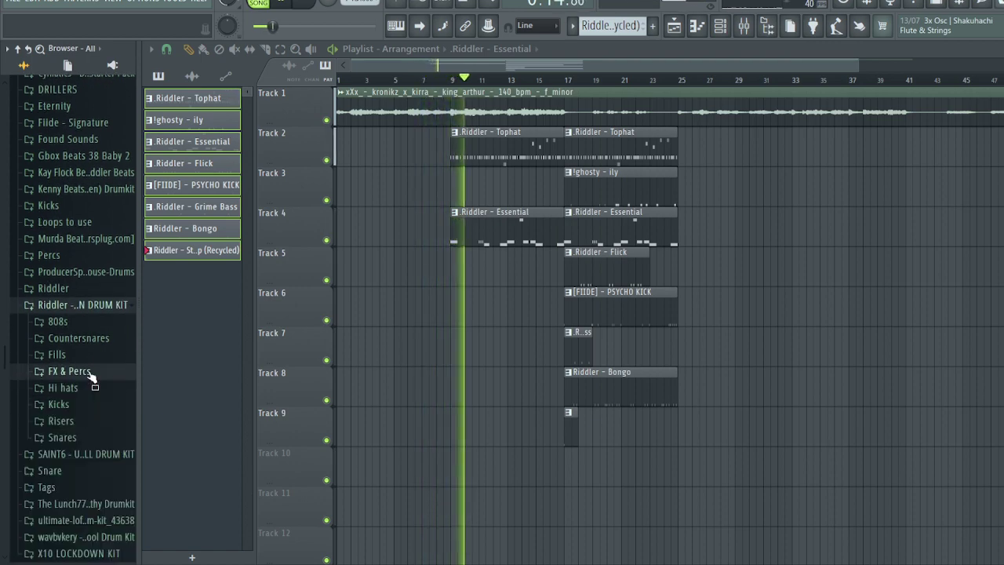
pyautogui.click(63, 421)
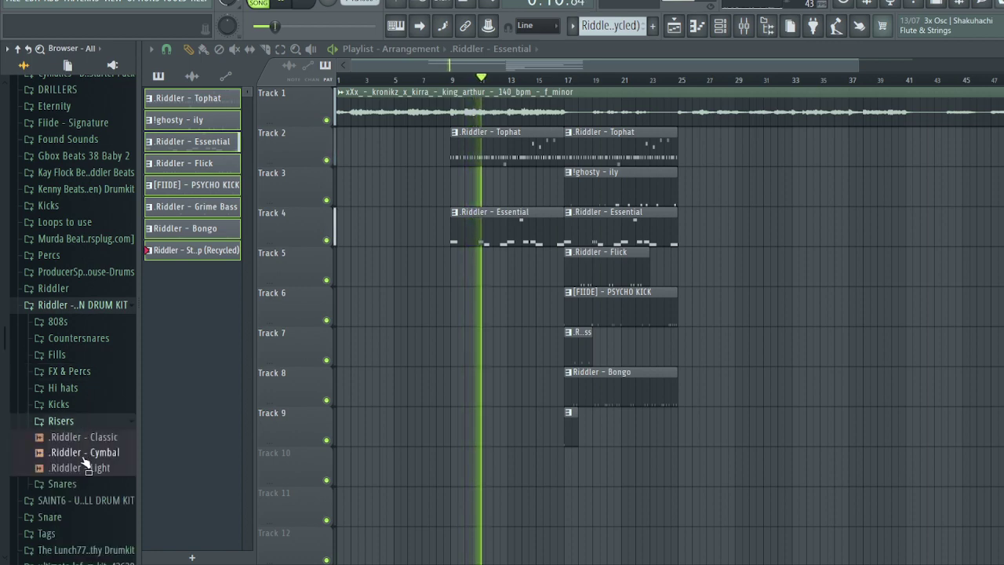
pyautogui.moveTo(79, 468); pyautogui.dragTo(446, 426)
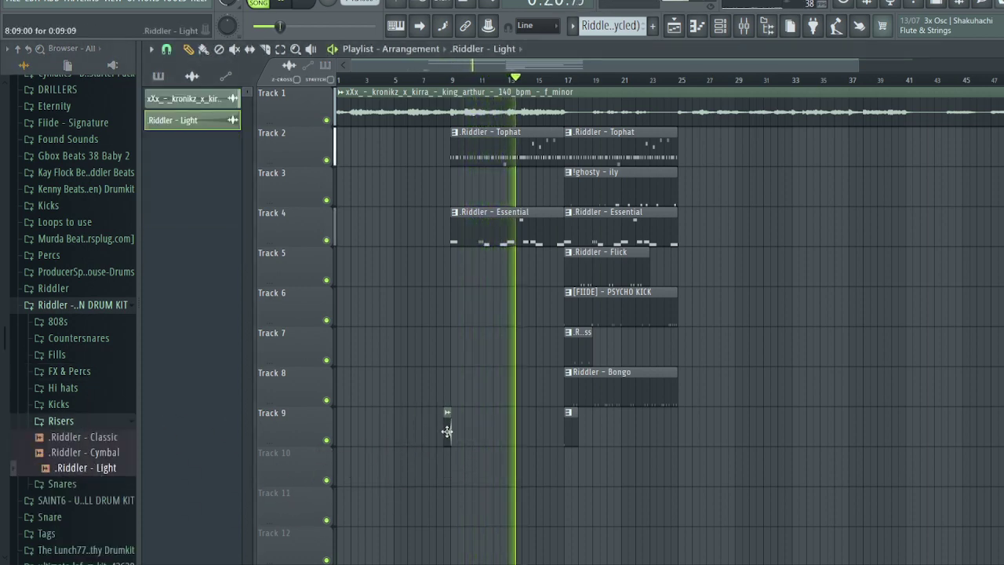
# Slice the Riddler - Light riser on Track 9 at bar 9 and remove the tail beyond it
pyautogui.scroll(5, 448, 432)
pyautogui.scroll(4, 455, 445)
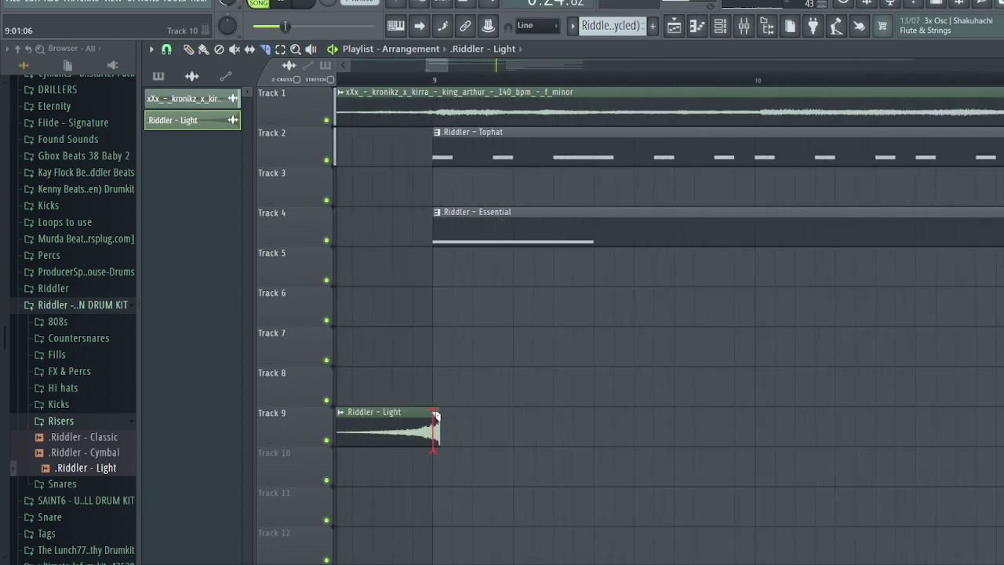
pyautogui.scroll(-6, 438, 432)
pyautogui.press('p')
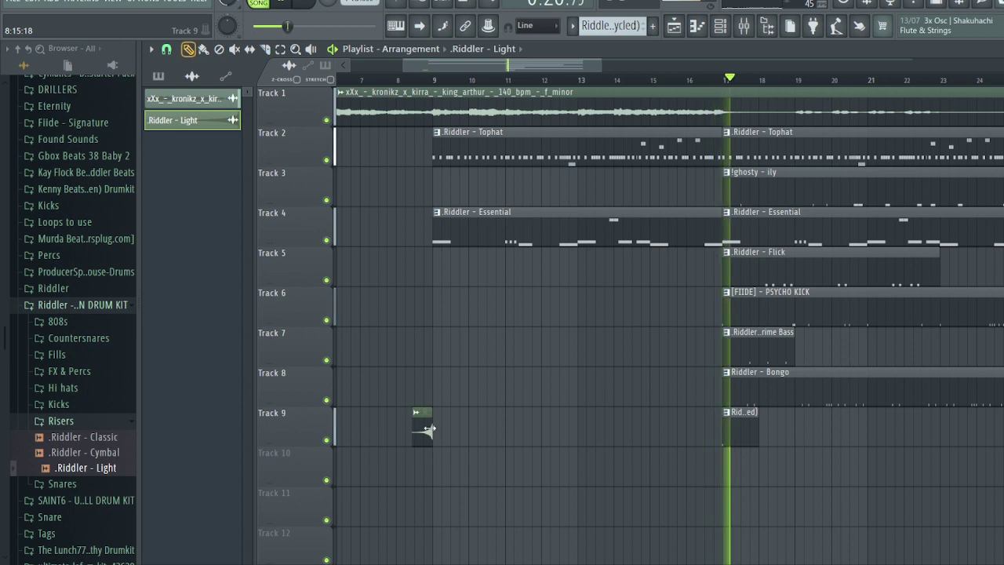
# Restart playback and trim the start of the PSYCHO KICK clip on Track 6 to bar 18
pyautogui.scroll(4, 866, 456)
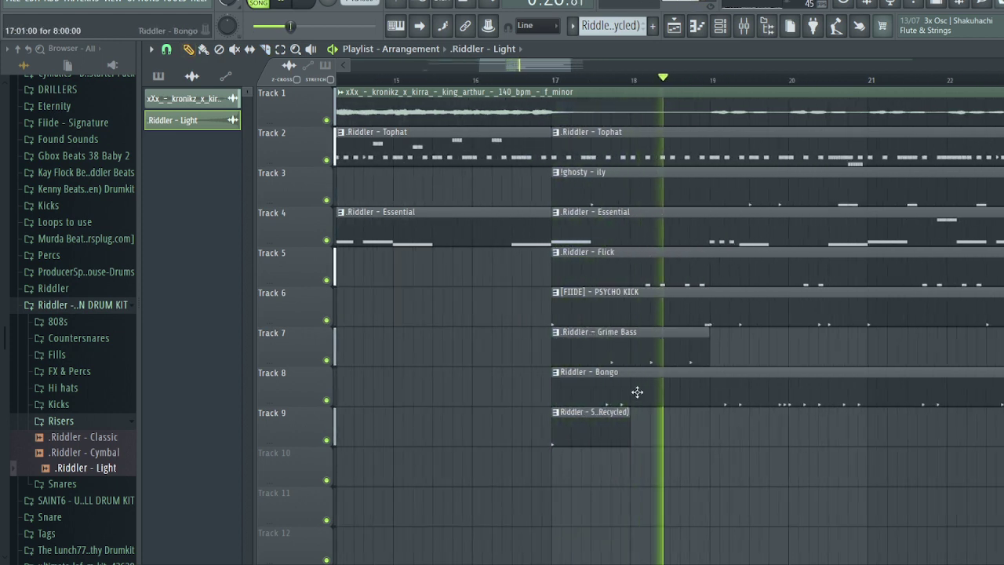
pyautogui.press('space')
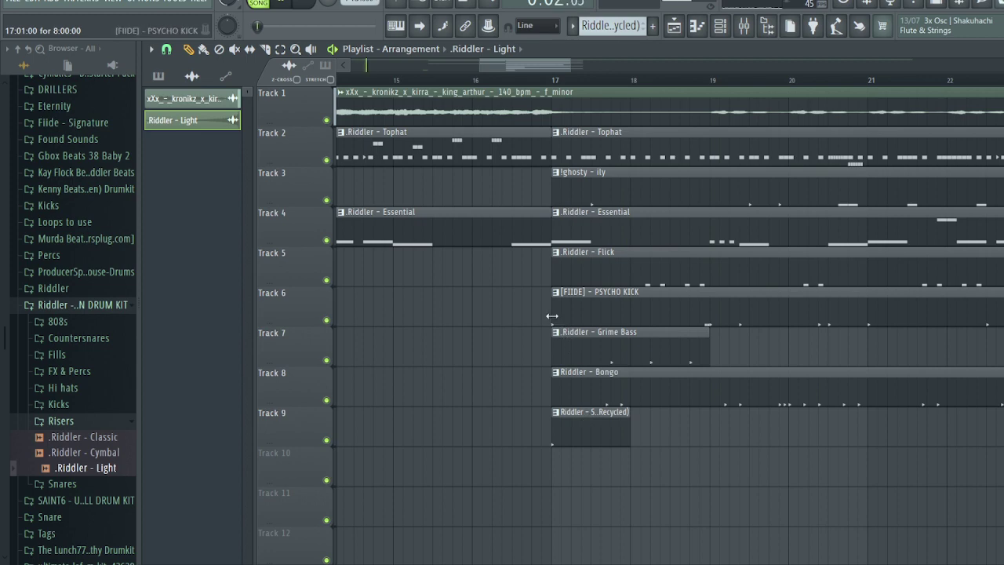
pyautogui.moveTo(552, 315); pyautogui.dragTo(567, 315)
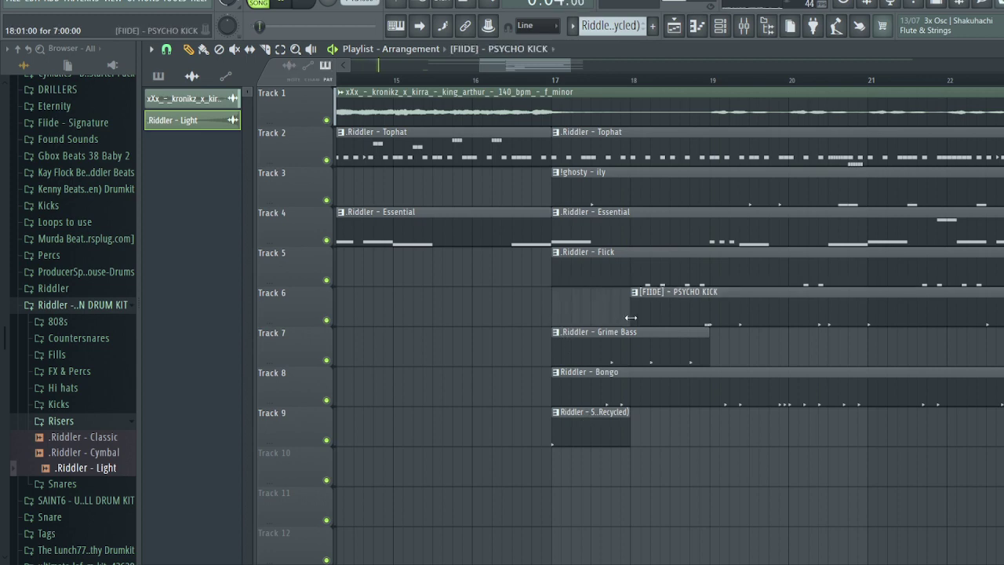
pyautogui.scroll(-5, 631, 316)
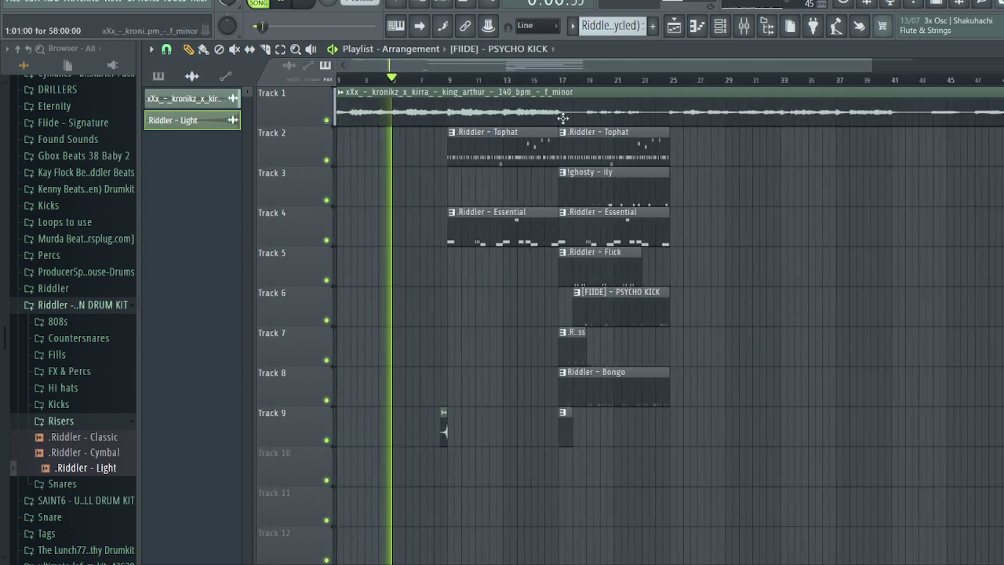
# Slice the melody loop on Track 1 at bars 17 and 19 and delete the section between the cuts
pyautogui.scroll(2, 567, 126)
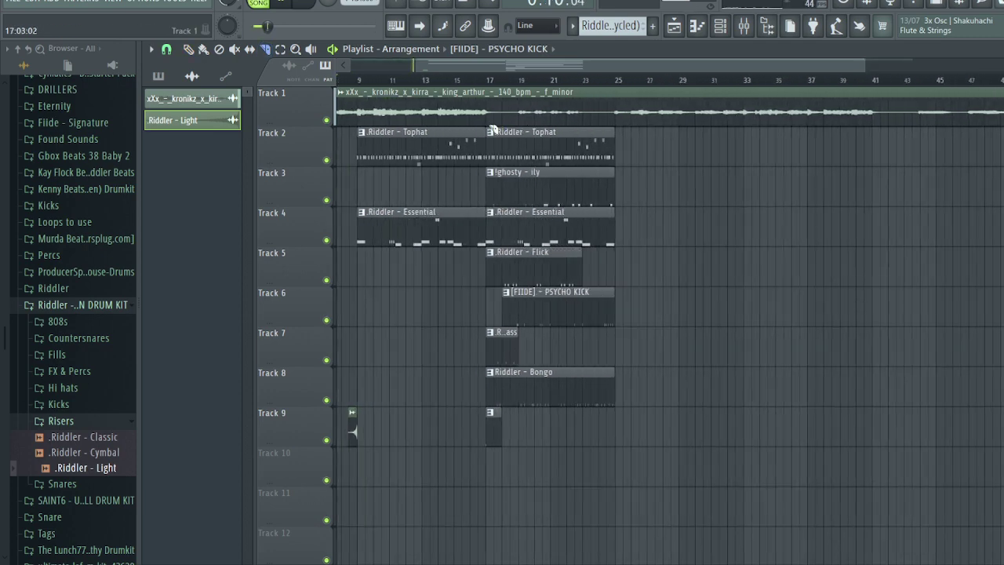
pyautogui.moveTo(491, 128); pyautogui.dragTo(490, 95)
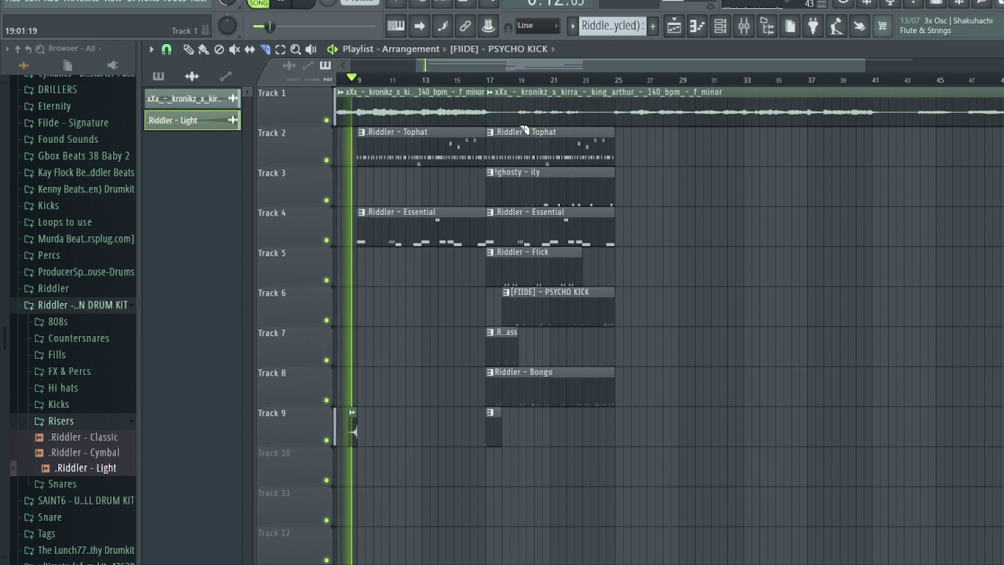
pyautogui.moveTo(521, 128); pyautogui.dragTo(522, 95)
pyautogui.press('p')
pyautogui.rightClick(511, 115)
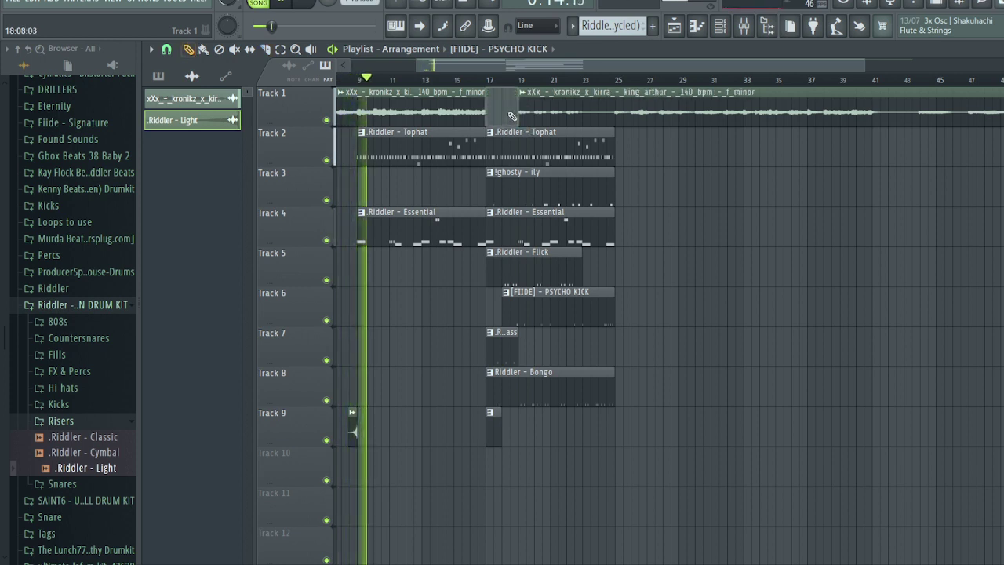
# Add a fade in and a fade out to the Riddler - Light riser in its channel settings
pyautogui.doubleClick(352, 417)
pyautogui.moveTo(546, 405); pyautogui.dragTo(574, 398)
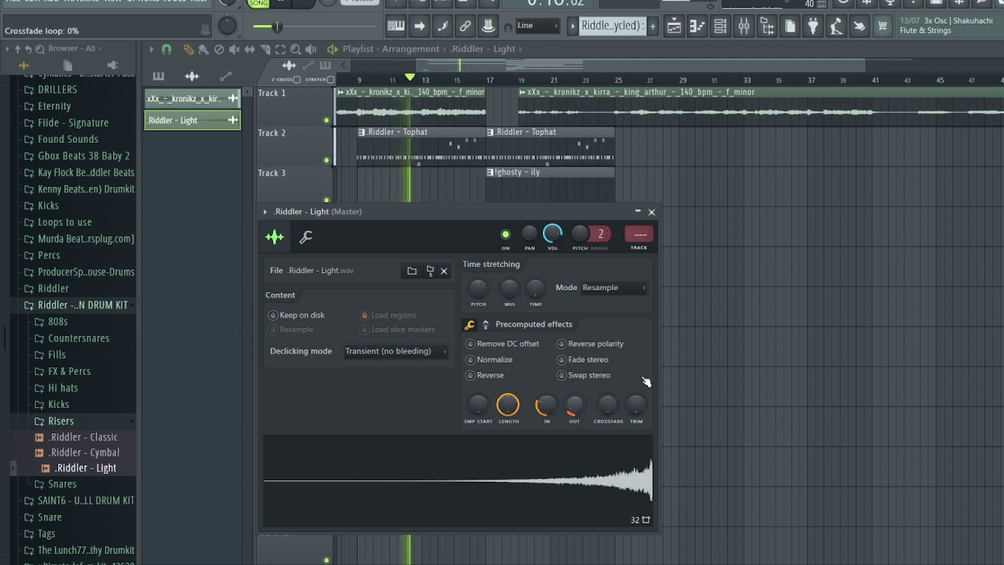
pyautogui.click(653, 213)
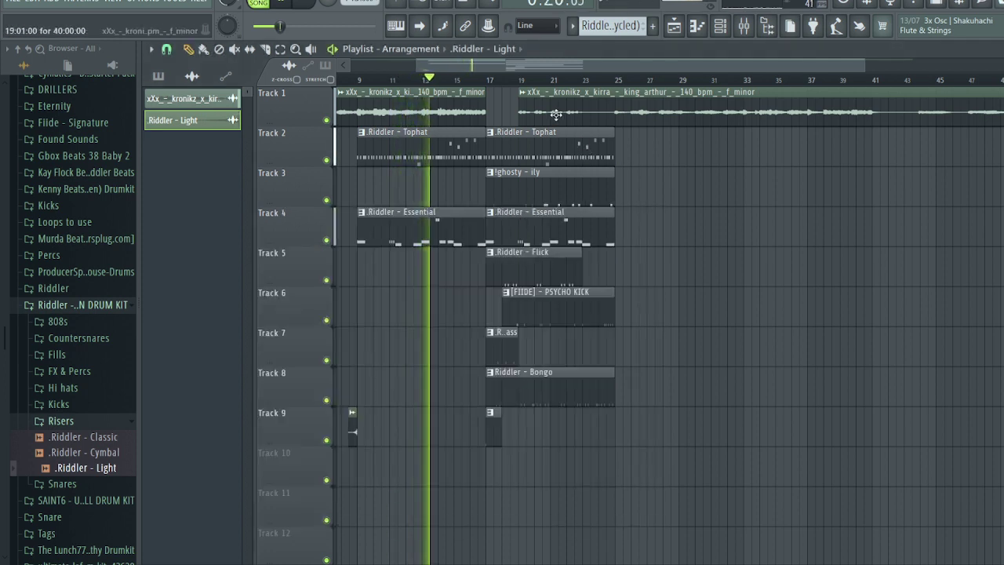
# Move the second melody clip on Track 1 to start at bar 18 and play the arrangement from about bar 24
pyautogui.moveTo(528, 104); pyautogui.dragTo(512, 104)
pyautogui.press('space')
pyautogui.press('space')
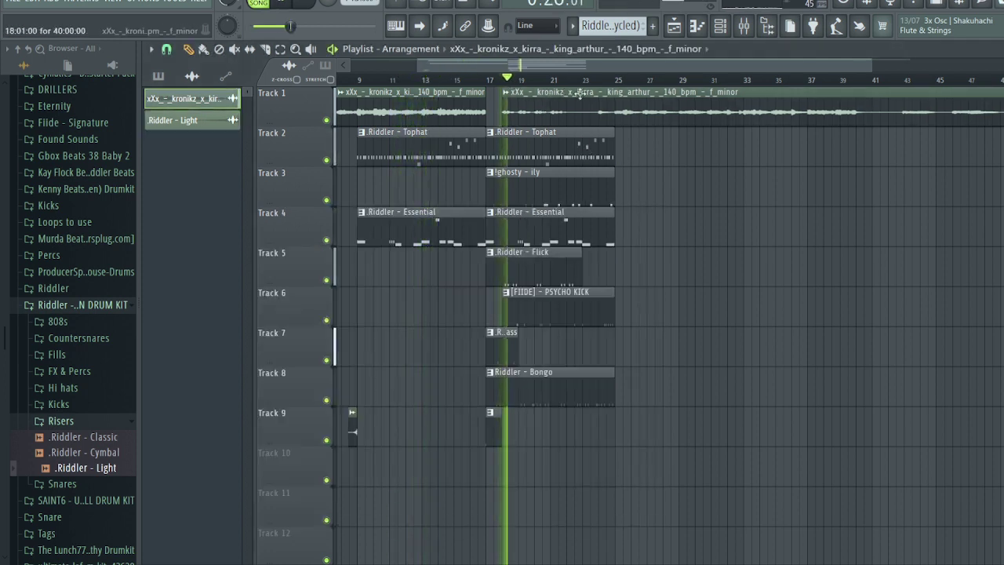
pyautogui.click(600, 82)
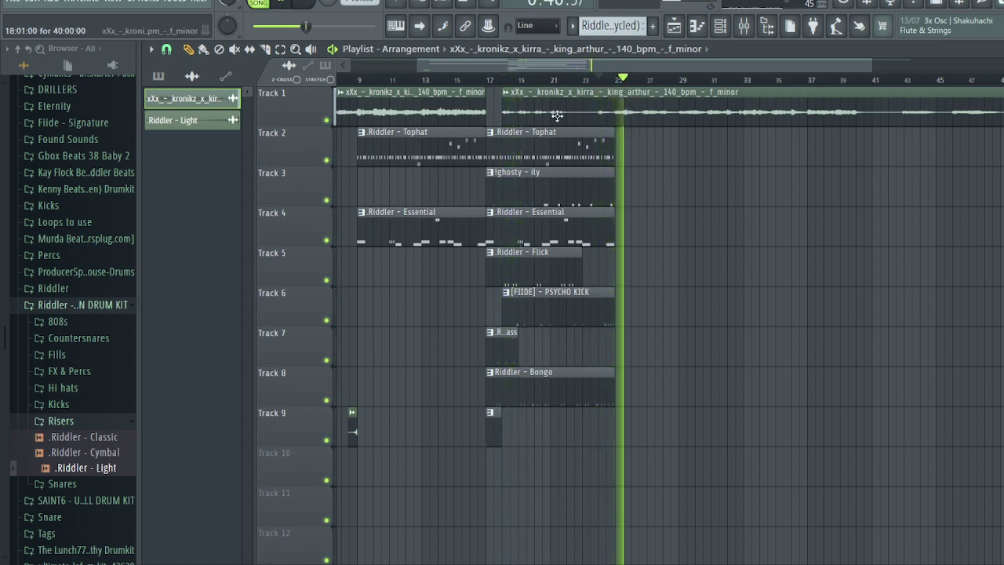
# Shift all drum and riser clips on Tracks 2 to 9 down two tracks, then stop playback and clear the selection
pyautogui.moveTo(638, 427); pyautogui.dragTo(601, 509)
pyautogui.hotkey('shift', 'Down')
pyautogui.hotkey('shift', 'Down')
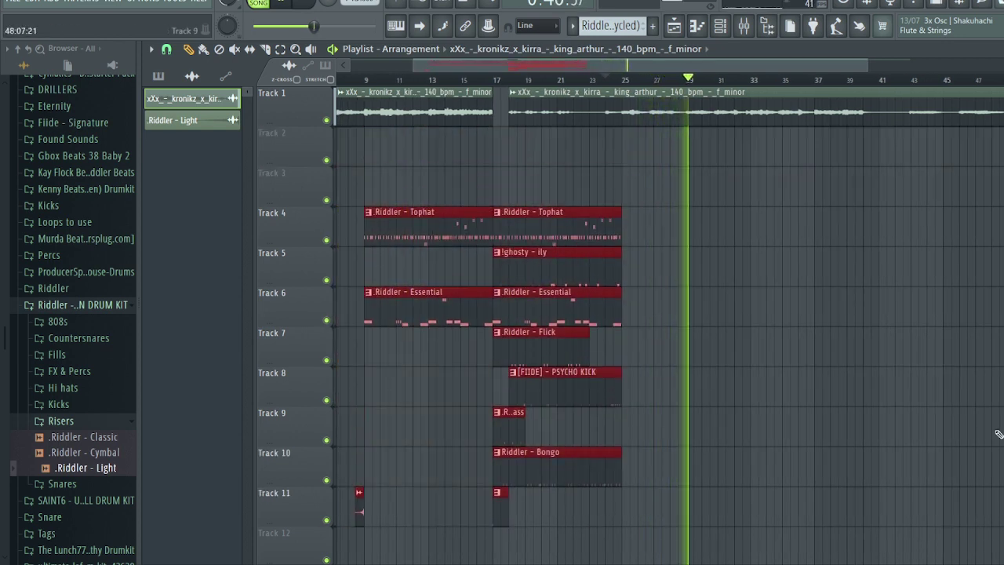
pyautogui.press('space')
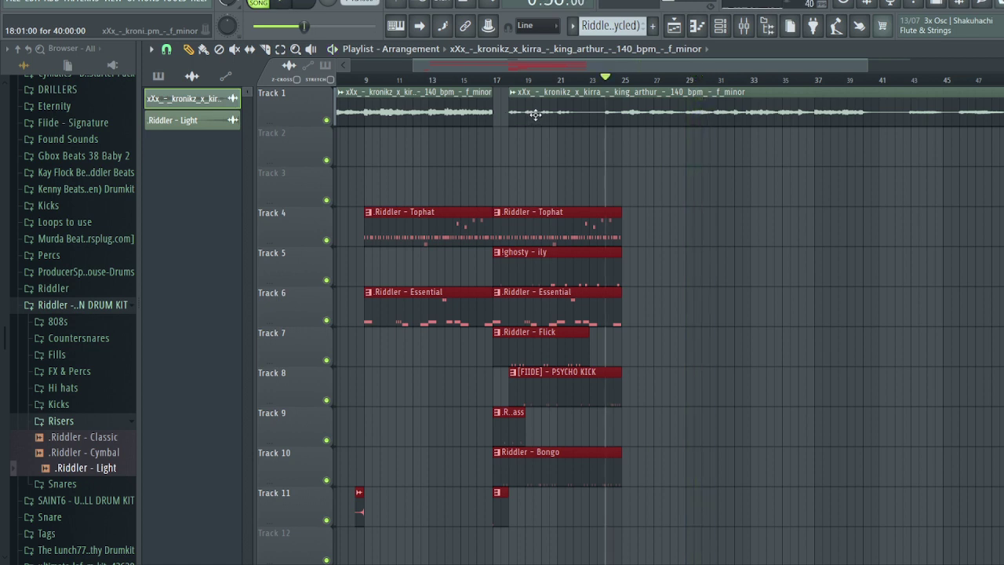
pyautogui.hotkey('ctrl', 'd')
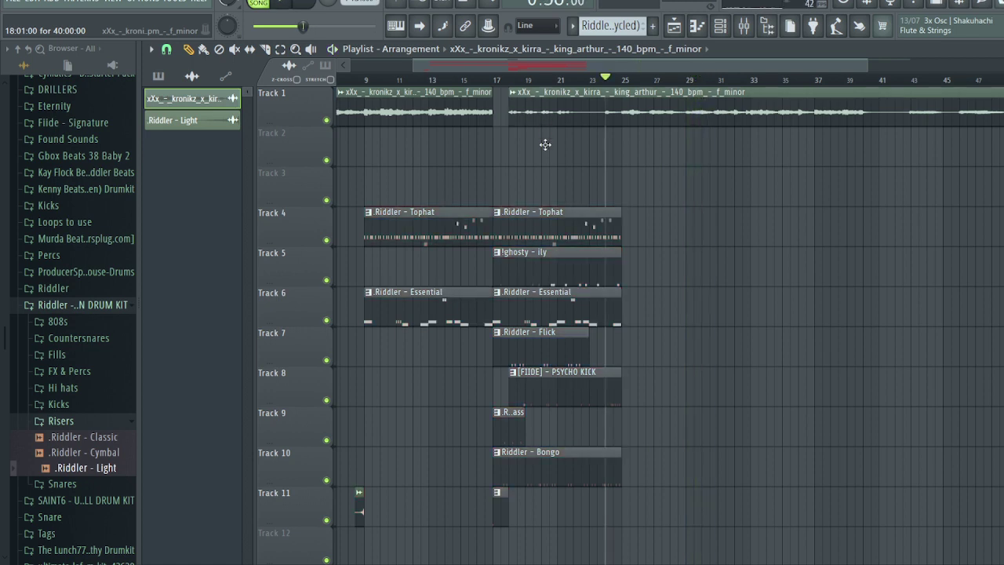
# Move the second melody clip to Track 2, slice it at bar 24, and place the remainder on Track 1 at bar 17
pyautogui.moveTo(548, 139); pyautogui.dragTo(545, 157)
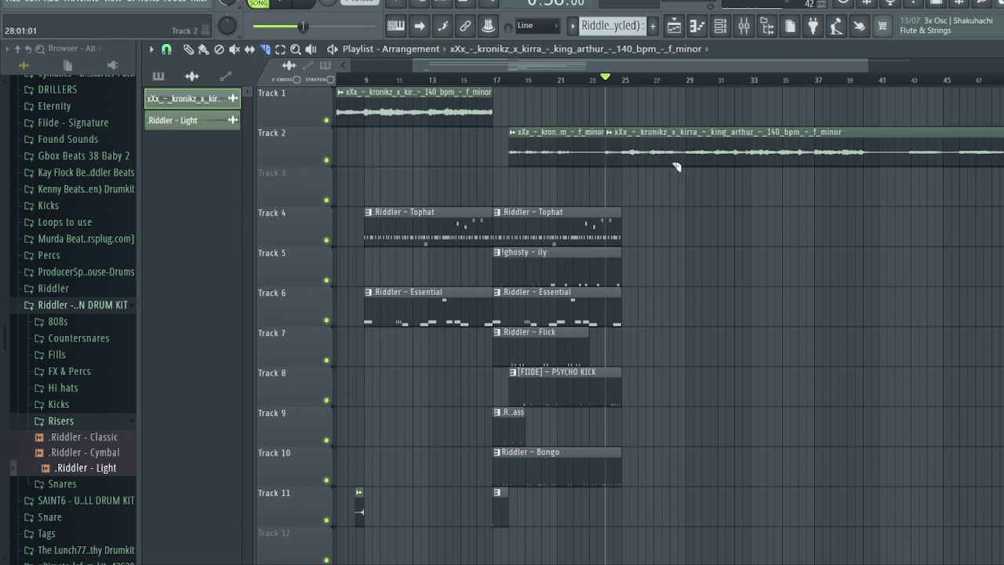
pyautogui.moveTo(672, 141); pyautogui.dragTo(560, 100)
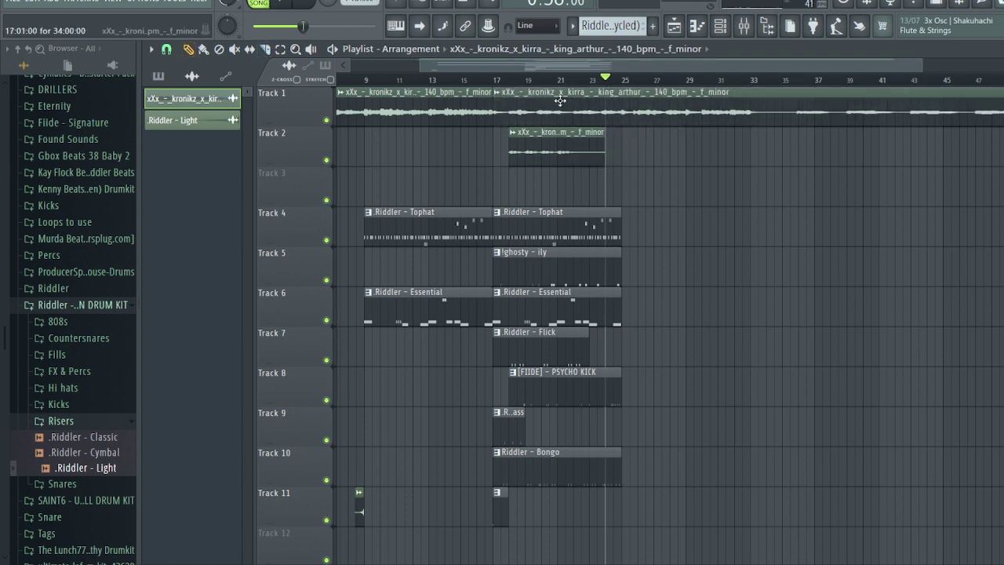
pyautogui.press('space')
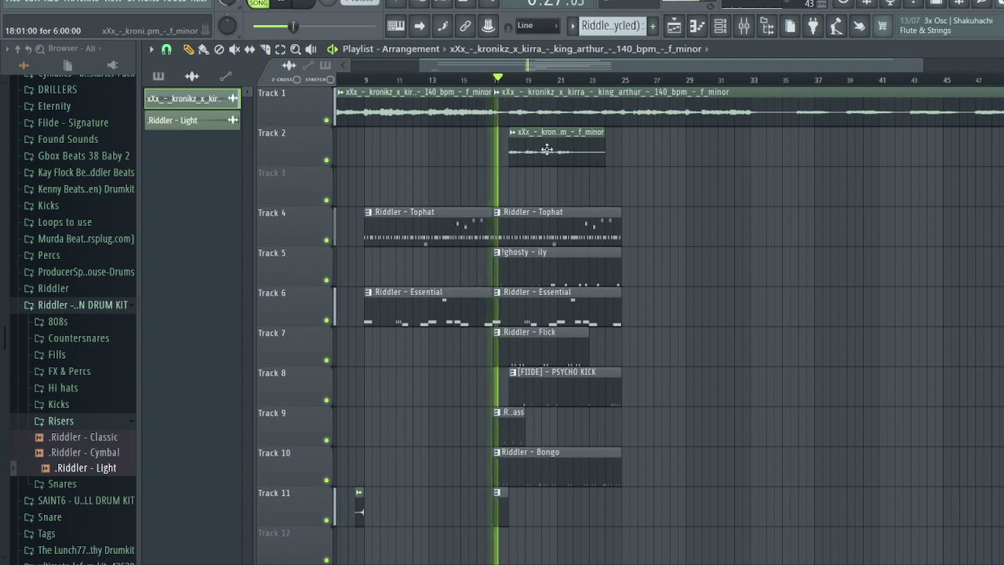
# Move the short melody section on Track 2 to start at bar 33
pyautogui.moveTo(544, 160); pyautogui.dragTo(691, 160)
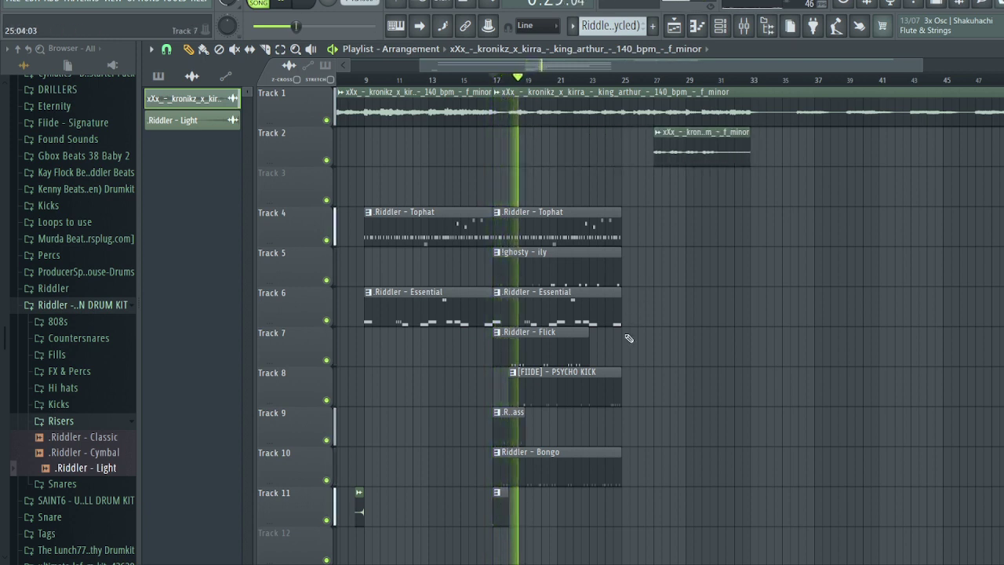
pyautogui.moveTo(606, 523); pyautogui.dragTo(370, 239)
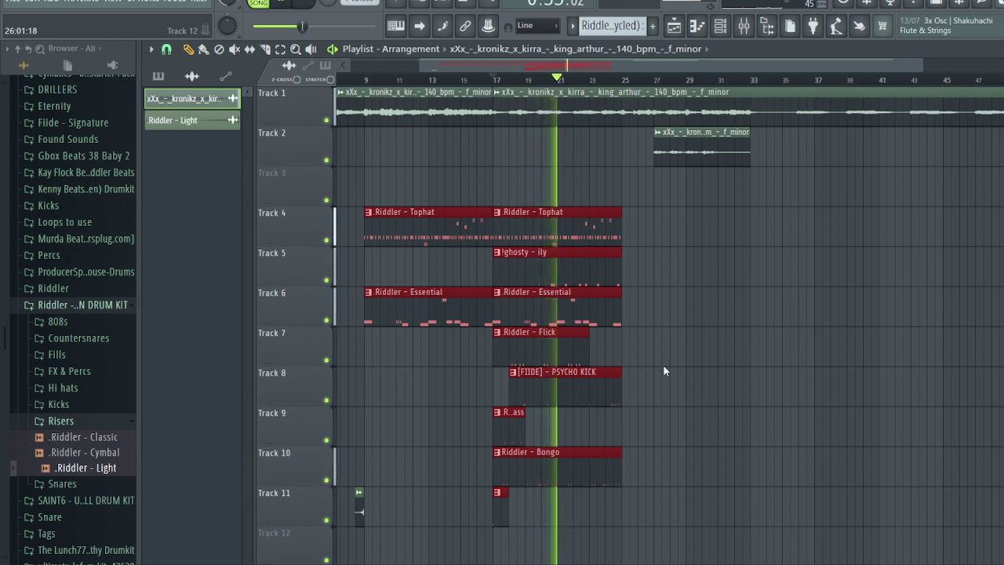
pyautogui.click(696, 405)
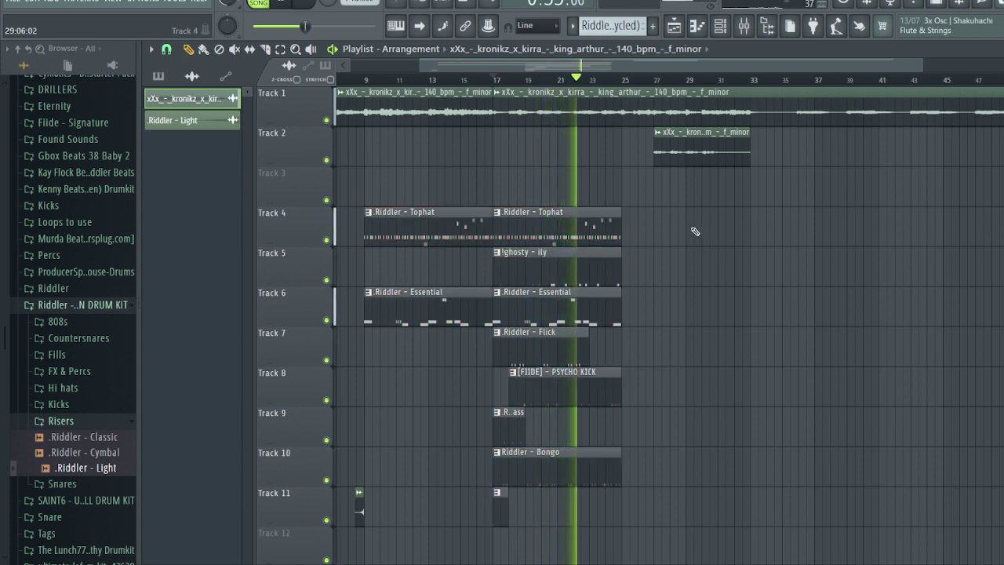
pyautogui.scroll(-3, 698, 183)
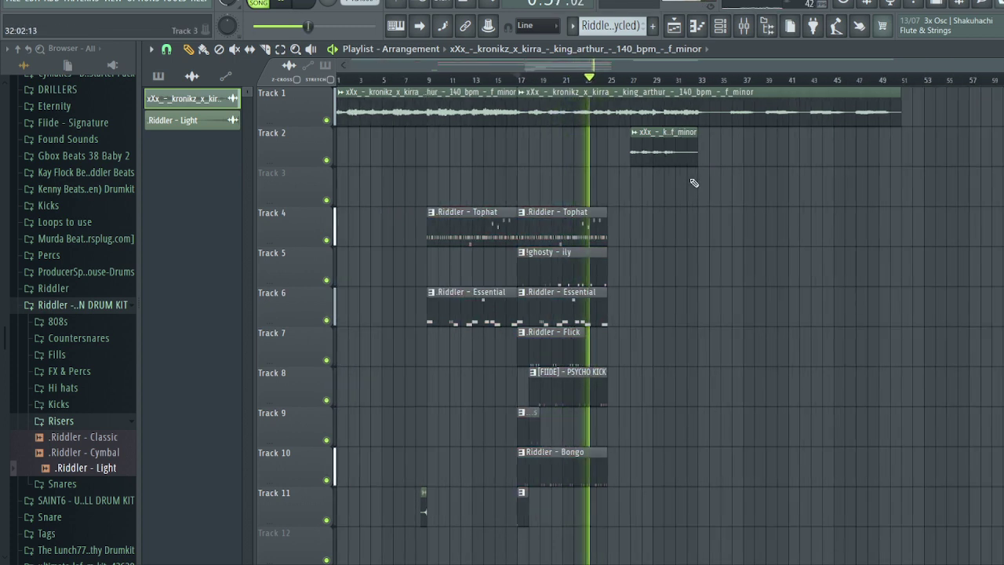
pyautogui.moveTo(662, 149); pyautogui.dragTo(728, 146)
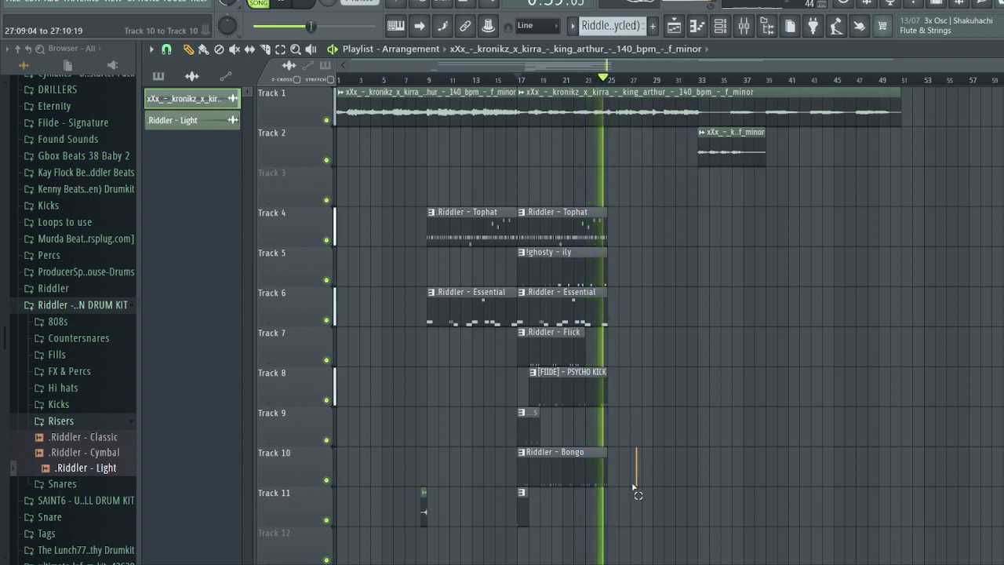
# Duplicate the bar 17 drum clips on Tracks 4 to 11, delete the Grime Bass copy, and trim the copies' start to bar 27
pyautogui.moveTo(604, 485); pyautogui.dragTo(525, 304)
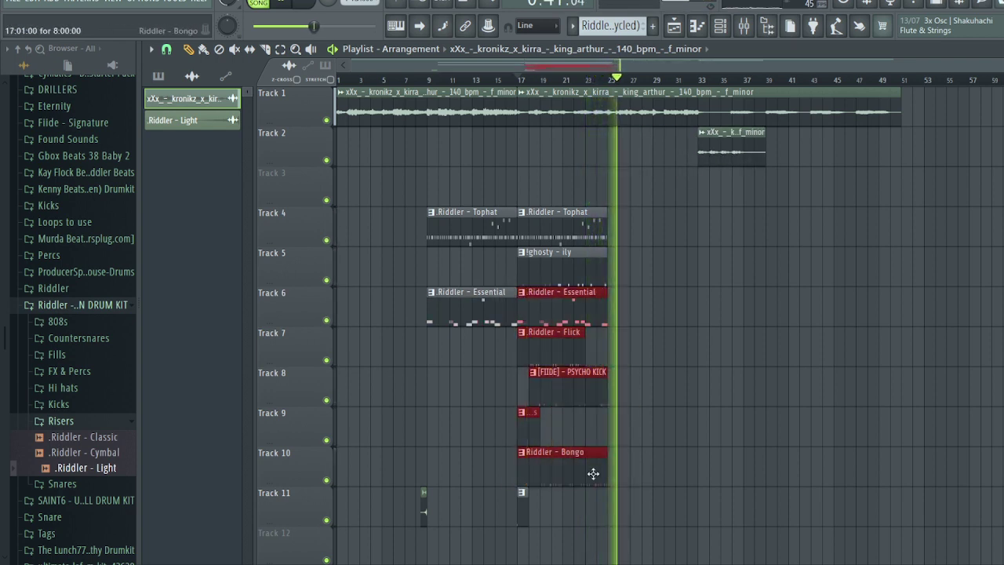
pyautogui.moveTo(625, 547); pyautogui.dragTo(517, 224)
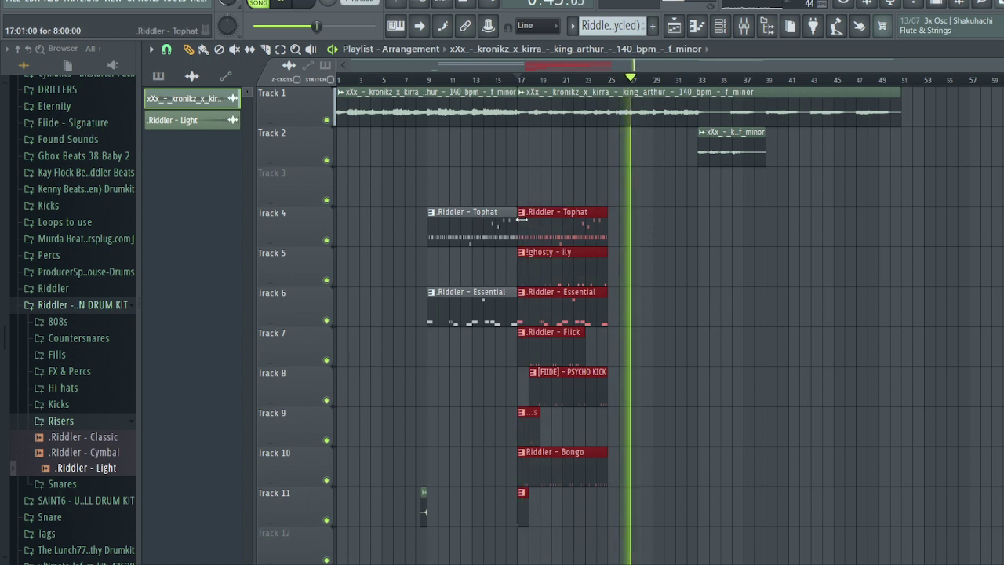
pyautogui.hotkey('ctrl', 'b')
pyautogui.moveTo(608, 229); pyautogui.dragTo(702, 543)
pyautogui.rightClick(620, 426)
pyautogui.moveTo(623, 240); pyautogui.dragTo(631, 242)
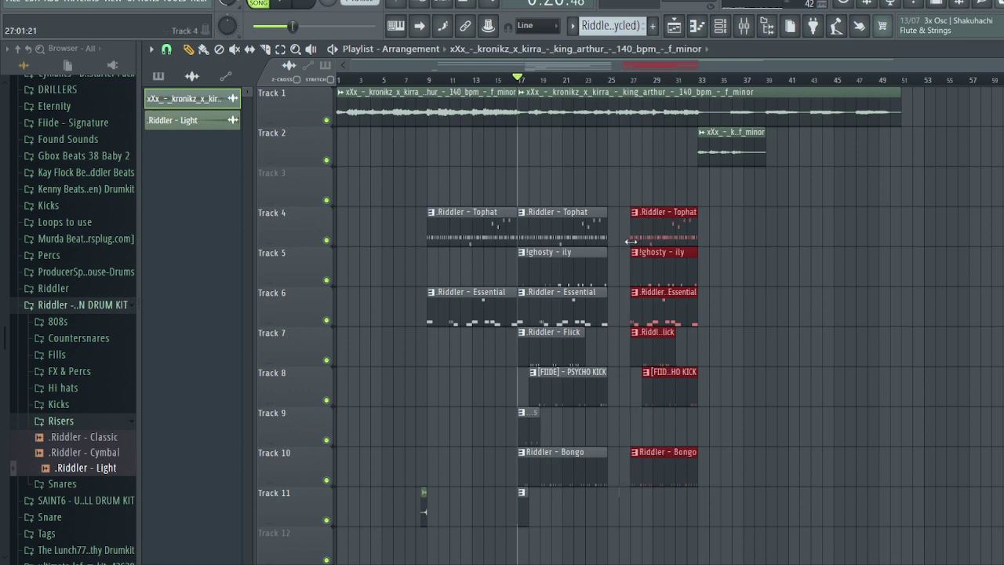
# Extend the start of the copied PSYCHO KICK clip on Track 8 back to bar 27
pyautogui.scroll(3, 631, 299)
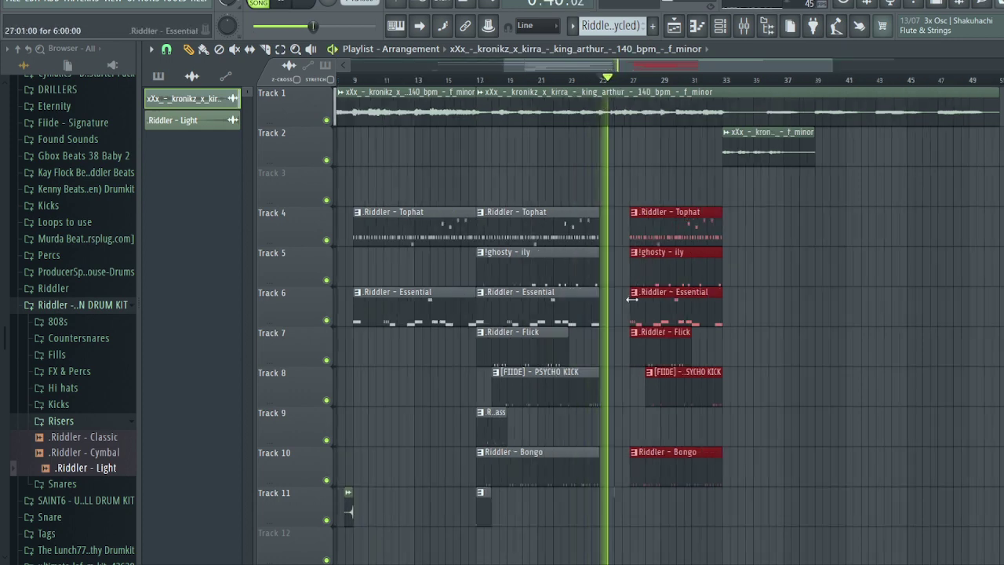
pyautogui.scroll(1, 631, 299)
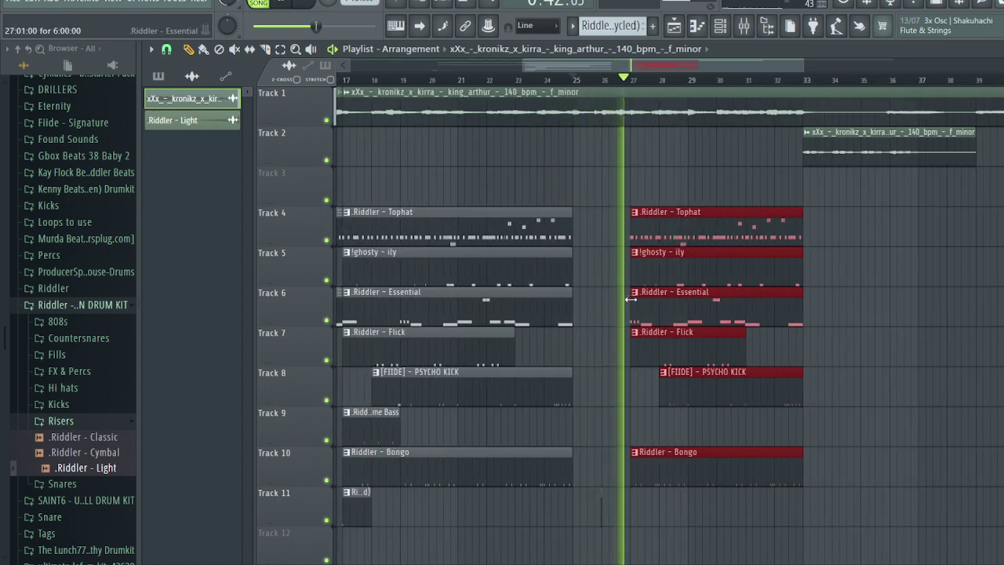
pyautogui.click(655, 396)
pyautogui.moveTo(651, 396); pyautogui.dragTo(632, 398)
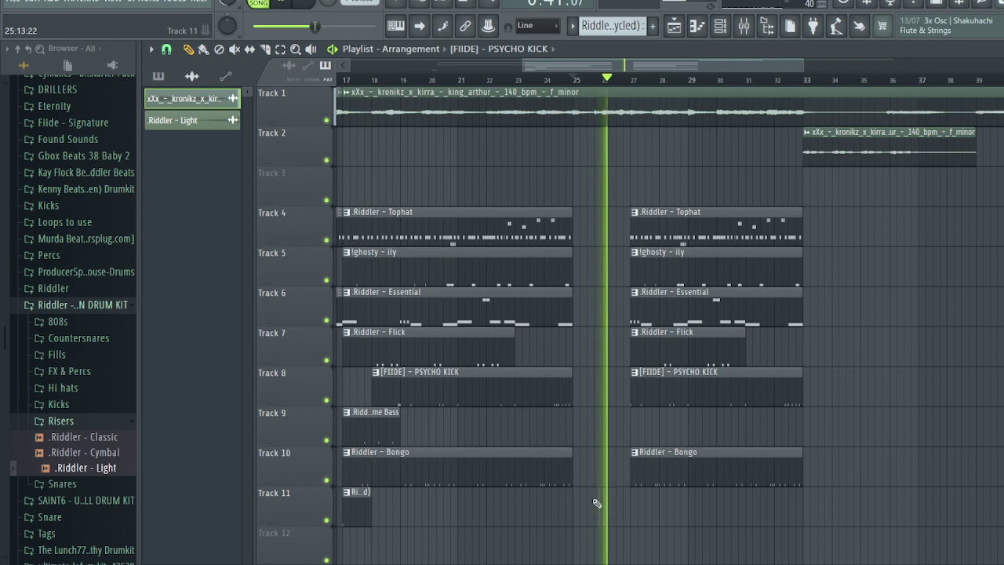
# Slice the second melody clip on Track 1 at bar 33
pyautogui.scroll(-3, 594, 500)
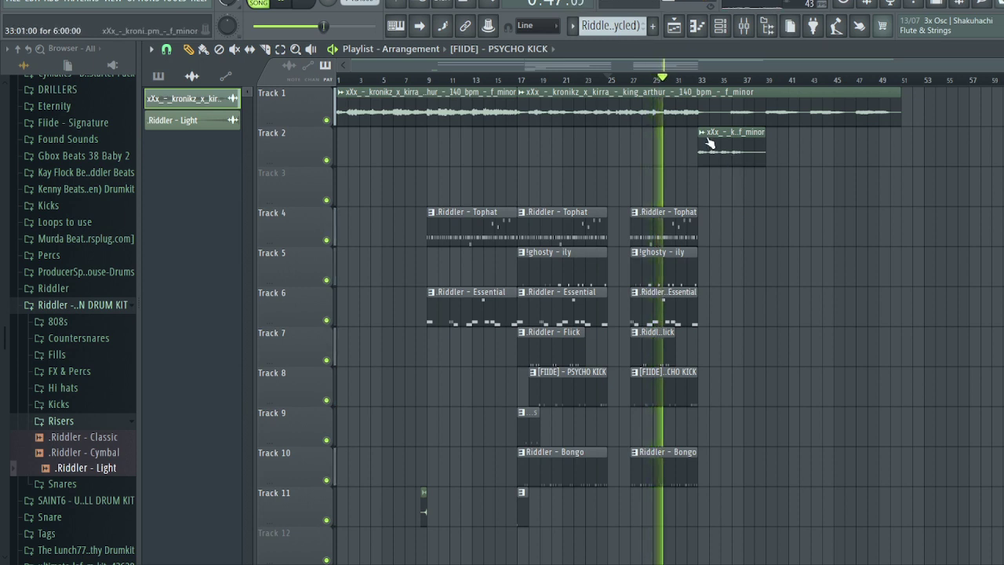
pyautogui.press('c')
pyautogui.moveTo(700, 127); pyautogui.dragTo(706, 93)
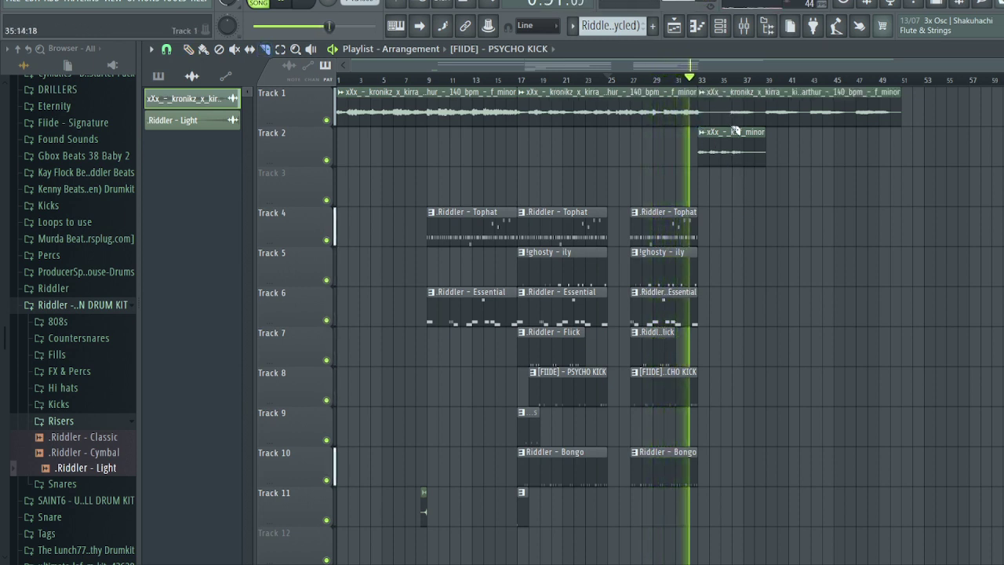
pyautogui.press('p')
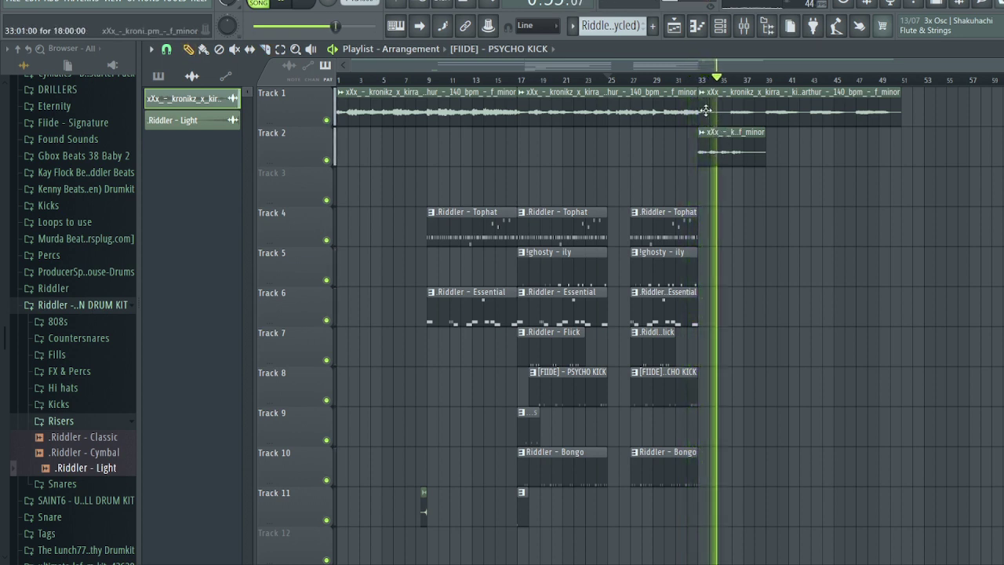
# Move the leftover melody clip on Track 1 to about bar 56, and duplicate the bar 17 melody clip to bar 33
pyautogui.moveTo(706, 110); pyautogui.dragTo(972, 114)
pyautogui.moveTo(743, 146)
pyautogui.mouseDown()
pyautogui.moveTo(746, 107)
pyautogui.moveTo(744, 148)
pyautogui.mouseUp()
pyautogui.click(667, 111)
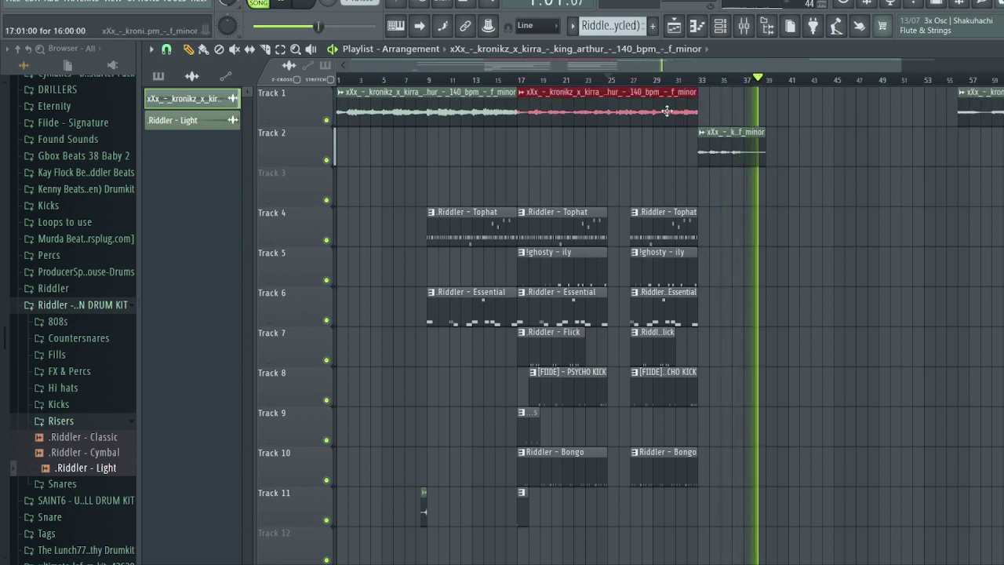
pyautogui.hotkey('ctrl', 'b')
pyautogui.click(701, 80)
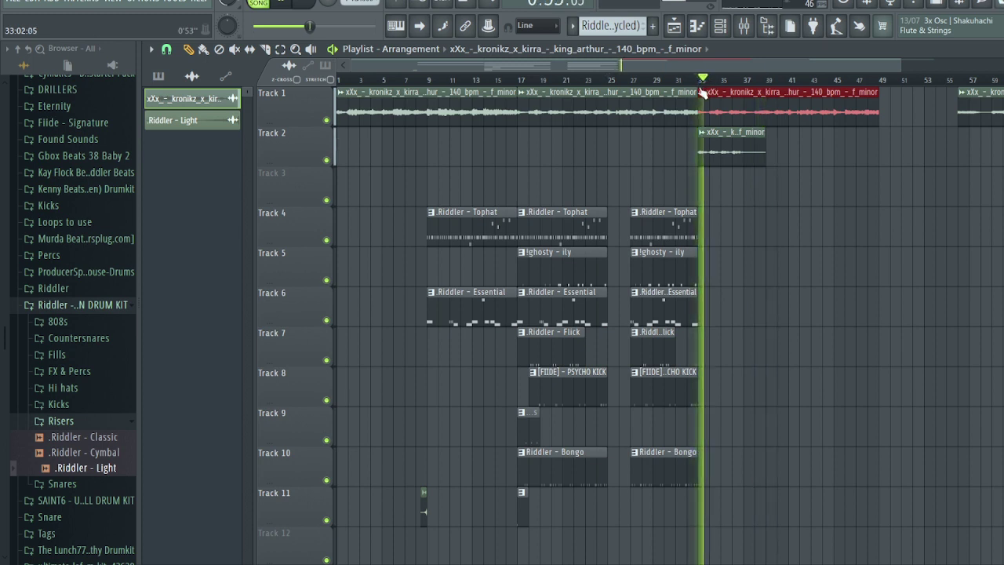
pyautogui.rightClick(726, 143)
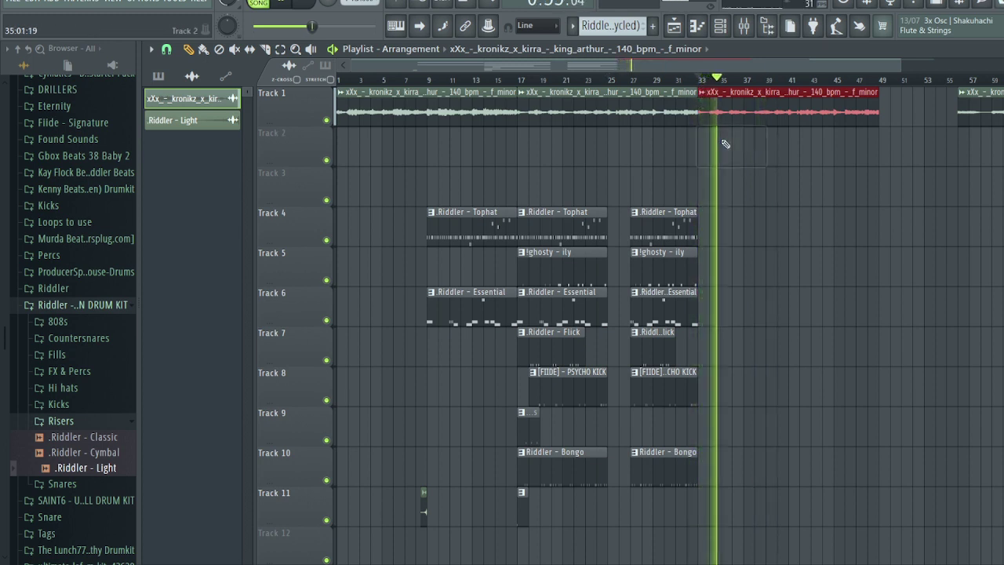
pyautogui.hotkey('ctrl', 'z')
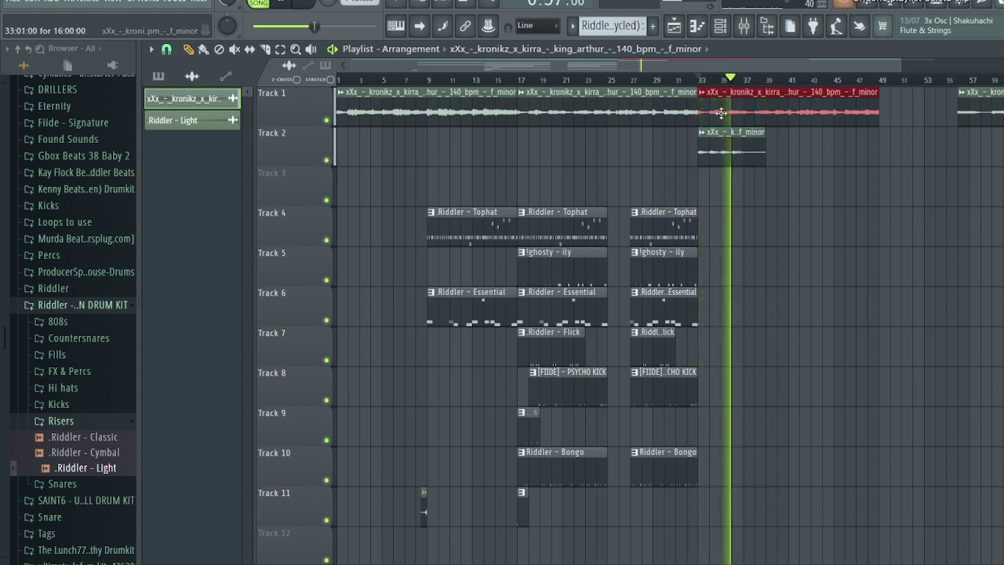
pyautogui.rightClick(721, 114)
pyautogui.press('space')
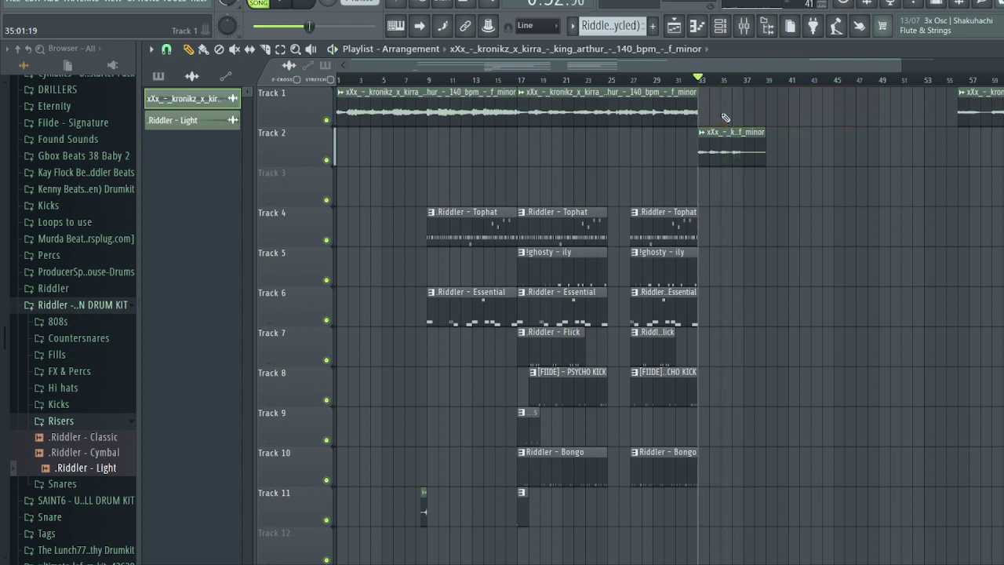
pyautogui.hotkey('ctrl', 'z')
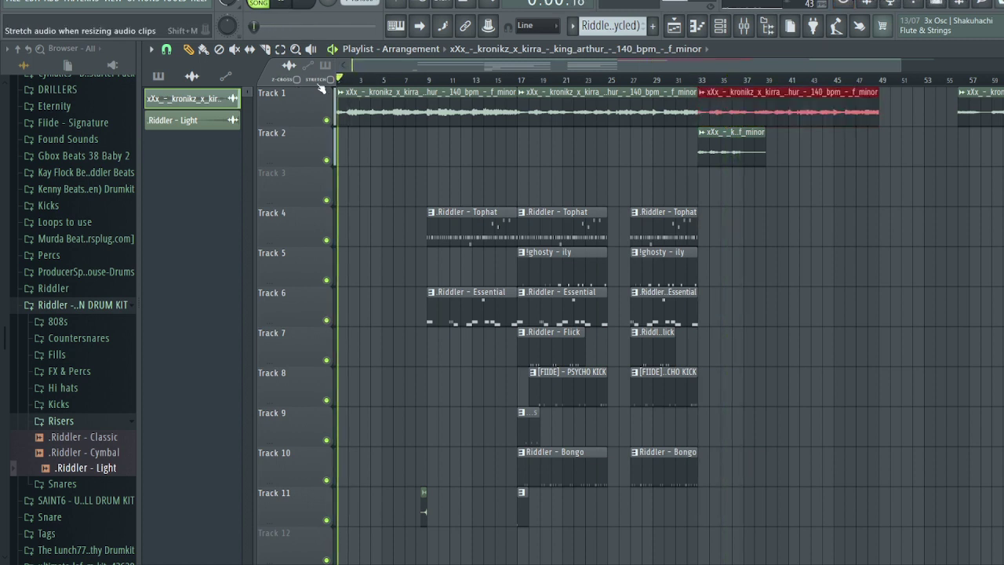
# Trim the Track 2 melody clip at bar 33 to 4 bars and duplicate it three times up to bar 49
pyautogui.click(701, 79)
pyautogui.moveTo(765, 144); pyautogui.dragTo(743, 144)
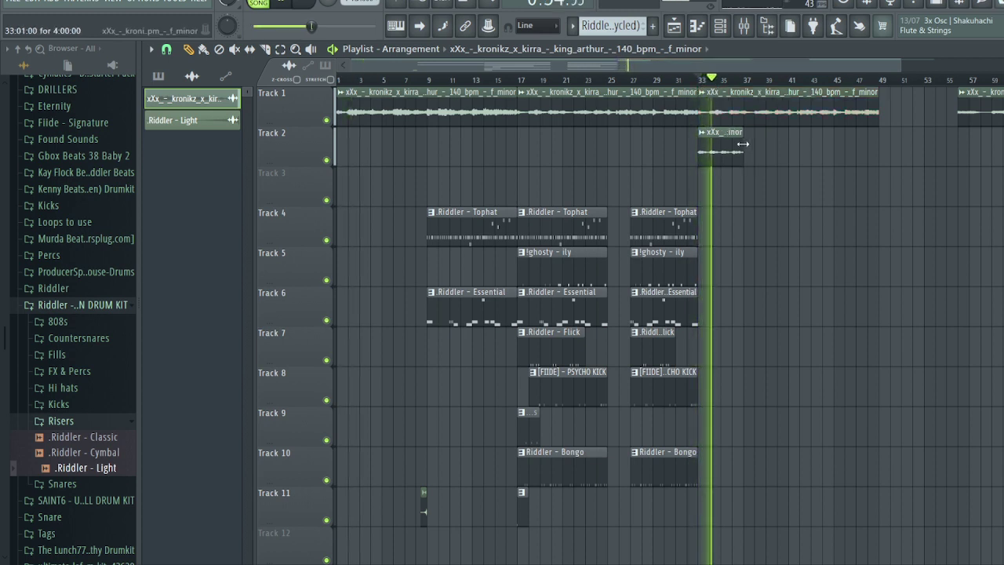
pyautogui.hotkey('ctrl', 'b')
pyautogui.hotkey('ctrl', 'b')
pyautogui.hotkey('ctrl', 'b')
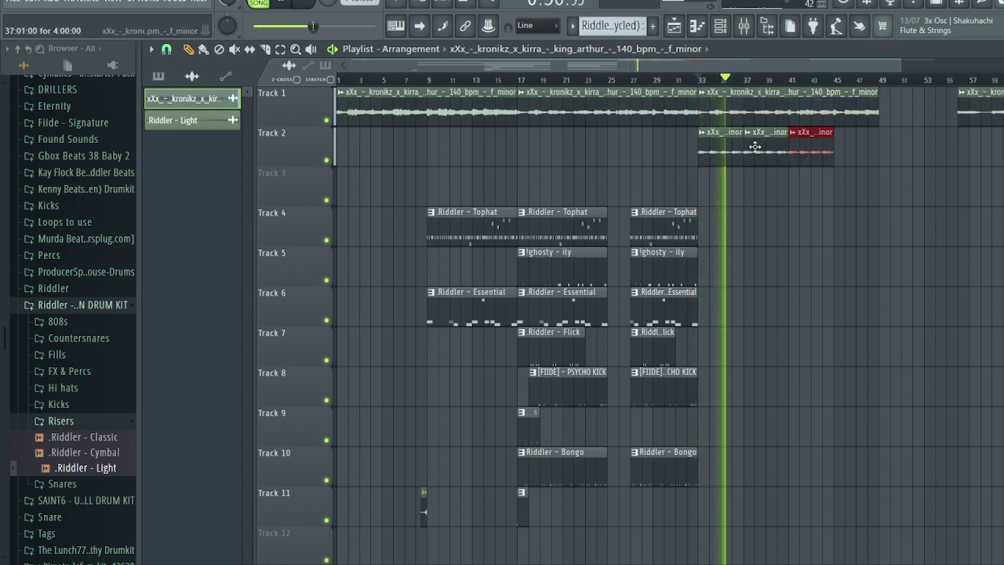
# Duplicate the drum clips between bars 17 and 33 on Tracks 4 to 11 to bar 33
pyautogui.scroll(-1, 714, 244)
pyautogui.moveTo(673, 522); pyautogui.dragTo(497, 236)
pyautogui.hotkey('ctrl', 'b')
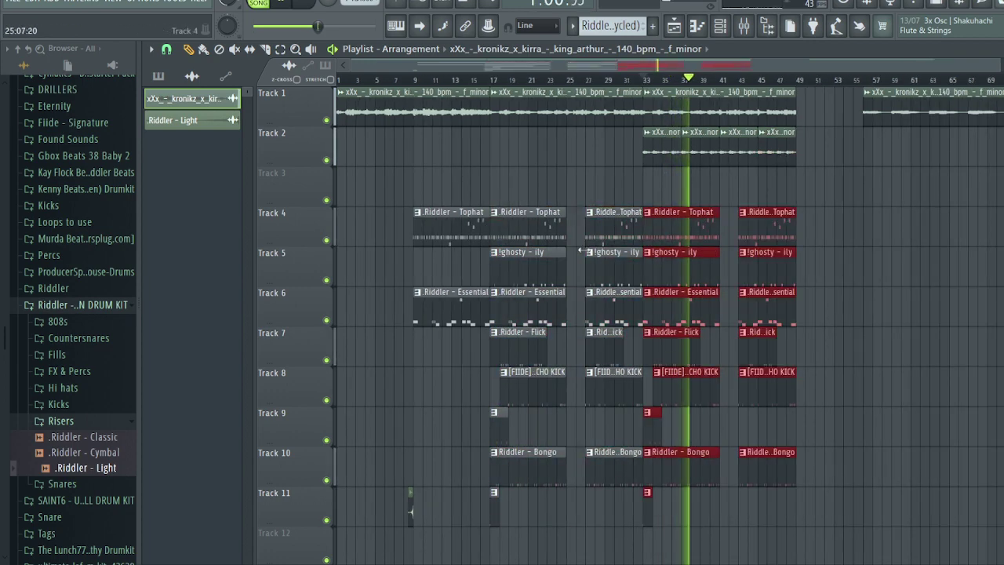
pyautogui.scroll(-1, 688, 262)
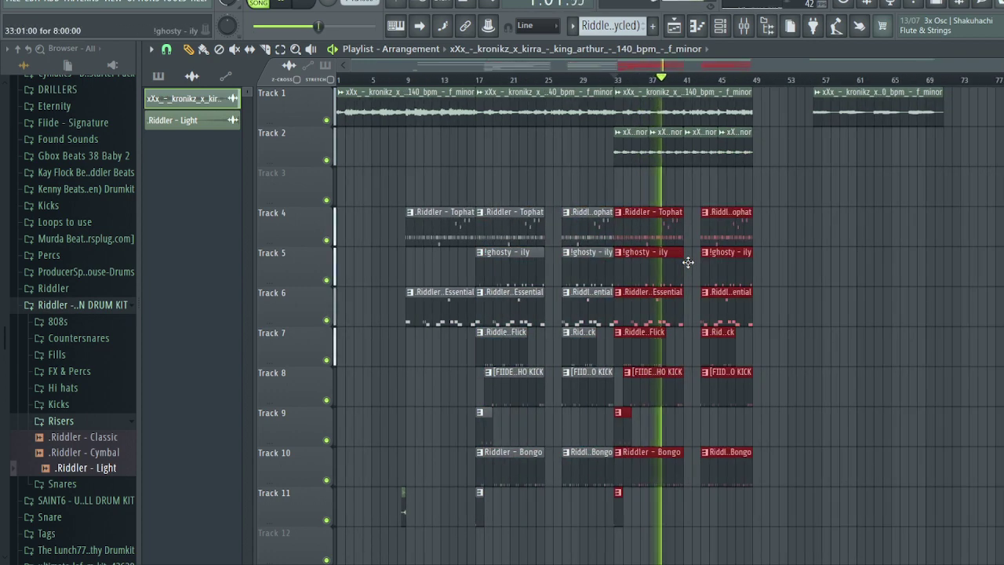
# Delete the leftover Track 1 melody clip, and copy the melody clips to fill Track 1 through bar 113 and Track 2 from bar 81
pyautogui.rightClick(827, 112)
pyautogui.moveTo(402, 110)
pyautogui.mouseDown()
pyautogui.moveTo(832, 111)
pyautogui.moveTo(819, 112)
pyautogui.mouseUp()
pyautogui.moveTo(741, 166)
pyautogui.mouseDown()
pyautogui.moveTo(571, 98)
pyautogui.moveTo(684, 134)
pyautogui.moveTo(568, 108)
pyautogui.mouseUp()
pyautogui.moveTo(514, 112); pyautogui.dragTo(990, 111)
pyautogui.scroll(-1, 962, 164)
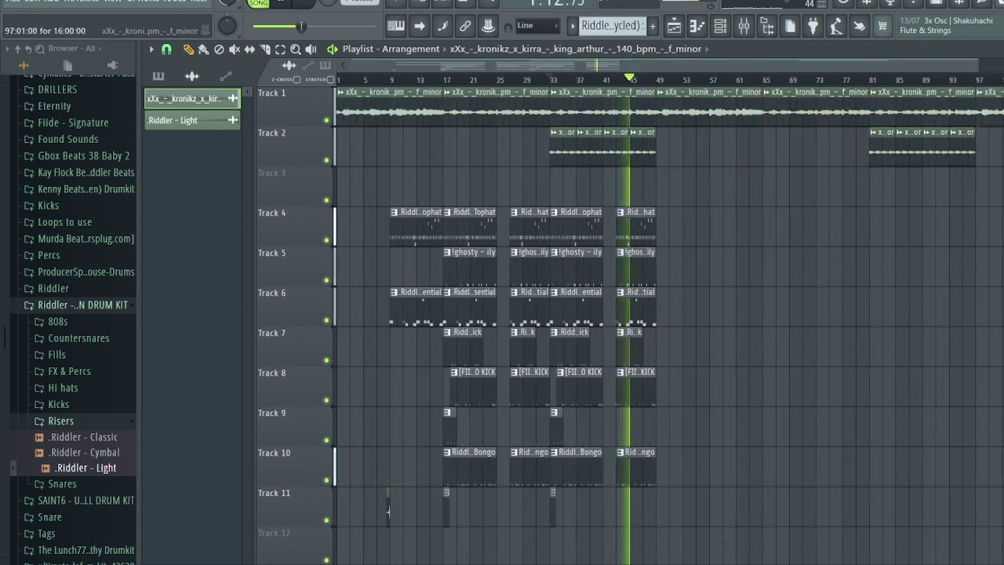
# Copy all drum clips between bars 17 and 49 on Tracks 4 to 11 to bar 65
pyautogui.scroll(-1, 388, 512)
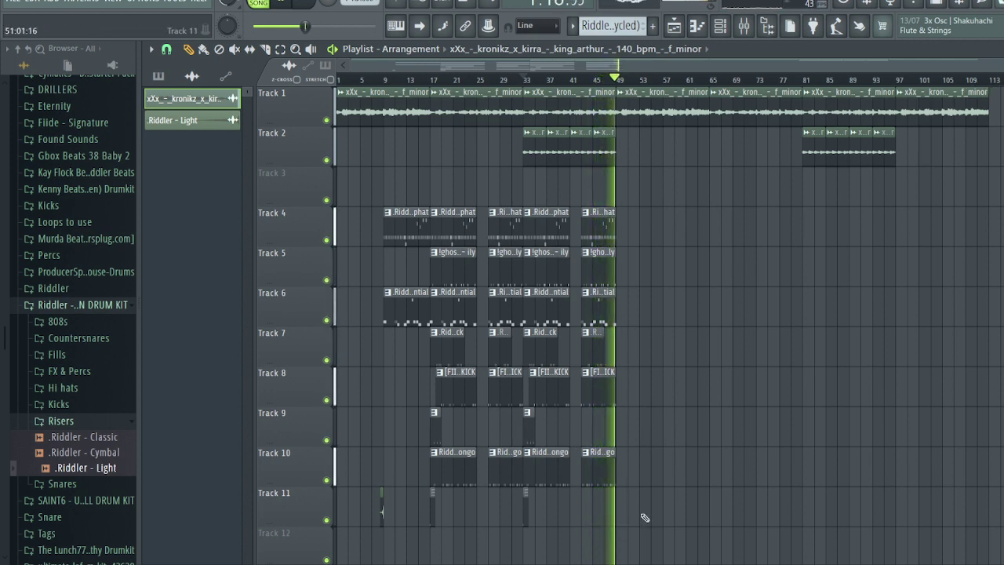
pyautogui.moveTo(645, 518); pyautogui.dragTo(381, 206)
pyautogui.moveTo(444, 224); pyautogui.dragTo(725, 233)
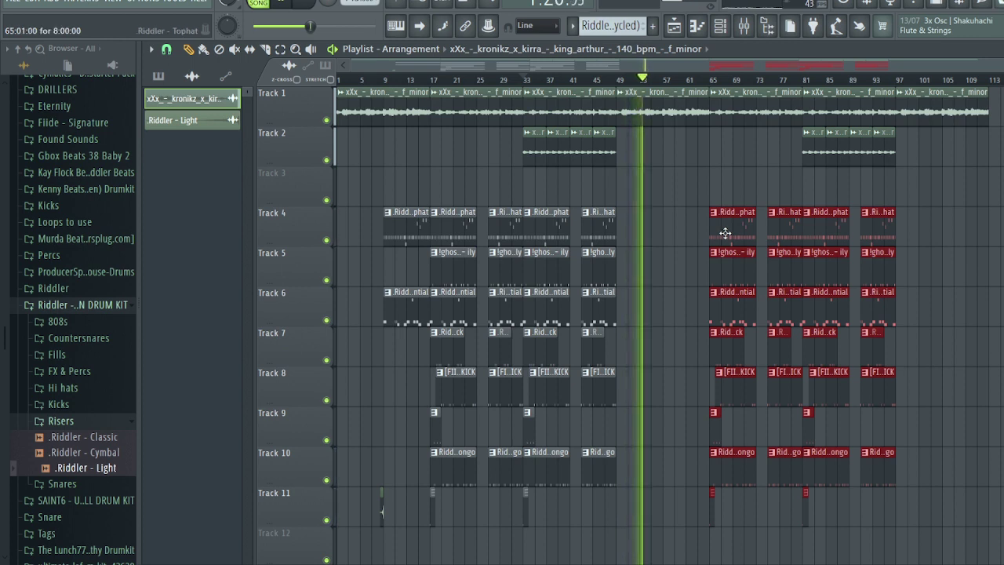
# Add Tophat clips at bars 49 and 57 on Track 4 and a copy of the !ghosty - ily clip at bar 57 on Track 5
pyautogui.click(646, 229)
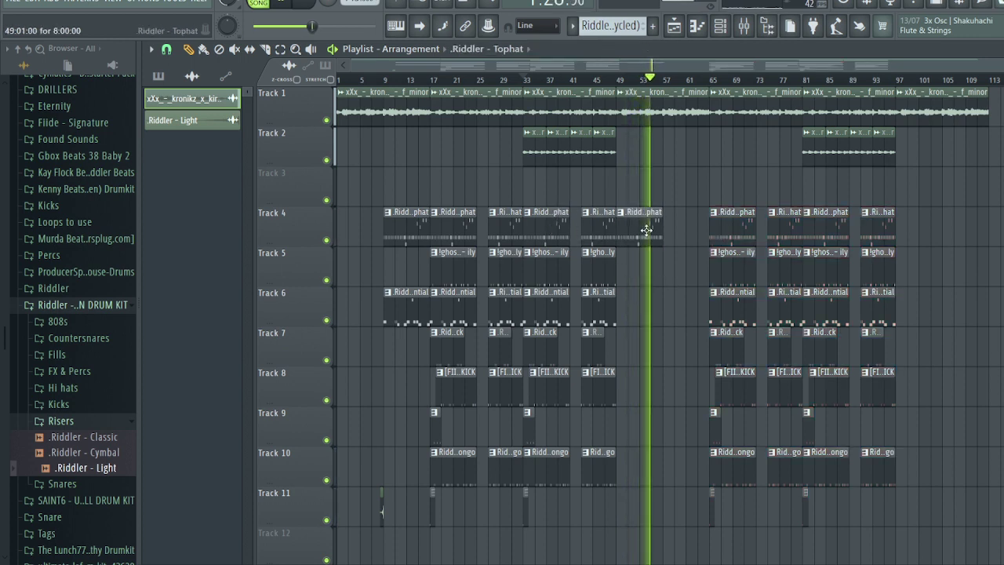
pyautogui.moveTo(644, 231); pyautogui.dragTo(690, 238)
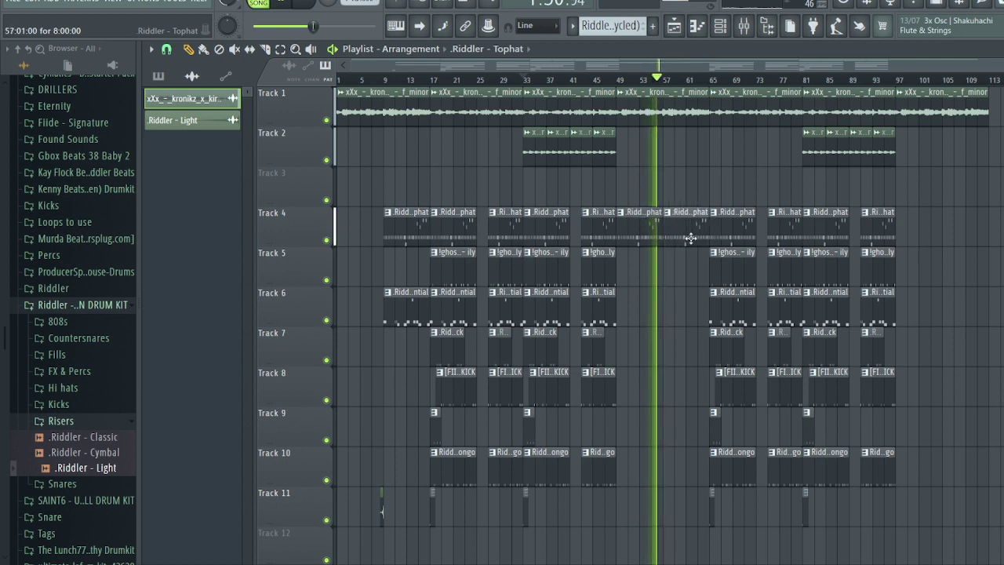
pyautogui.moveTo(732, 271); pyautogui.dragTo(687, 267)
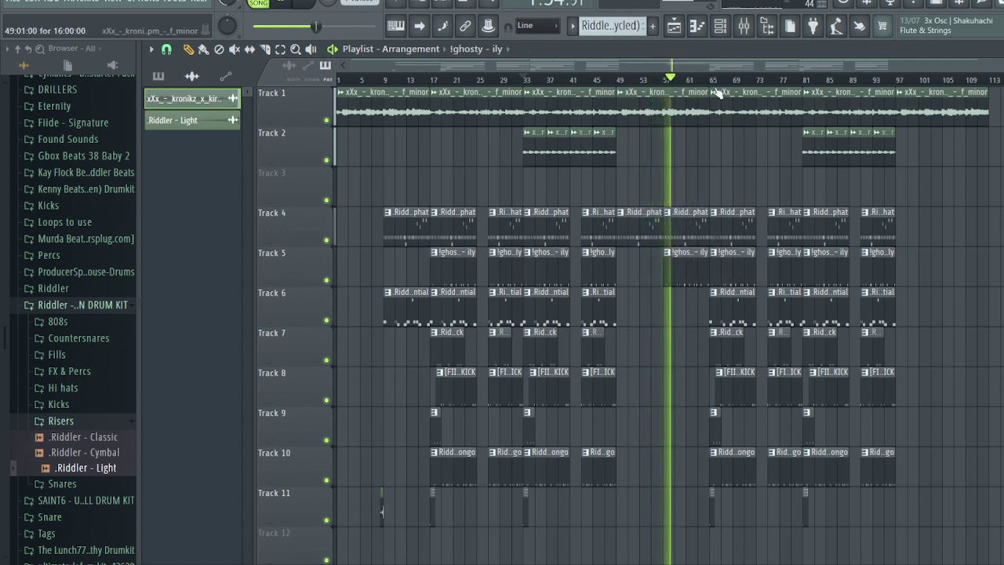
# Show the Unsorted channels in the Channel rack and set the !ghosty - ily channel volume to 62%
pyautogui.click(739, 33)
pyautogui.click(737, 37)
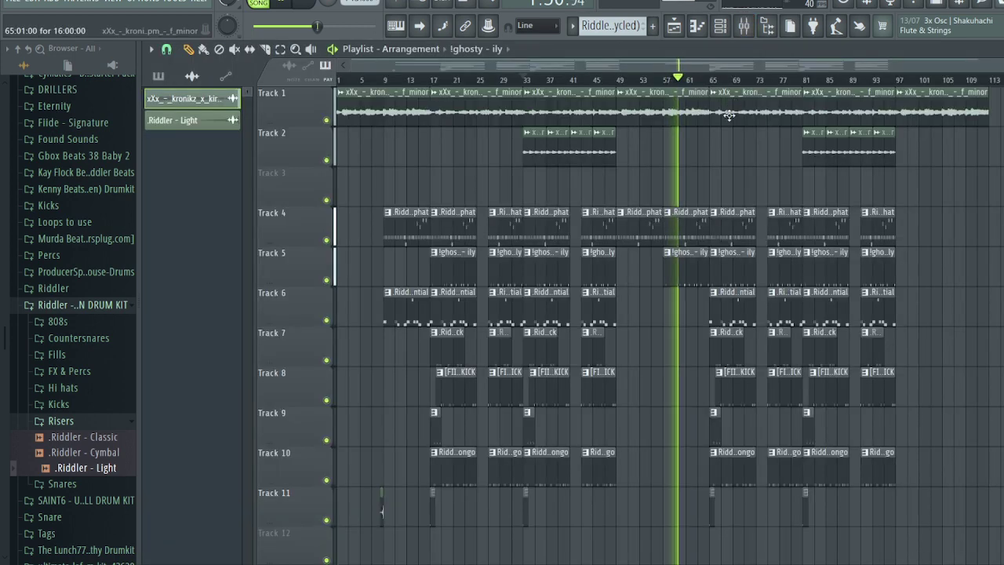
pyautogui.click(721, 30)
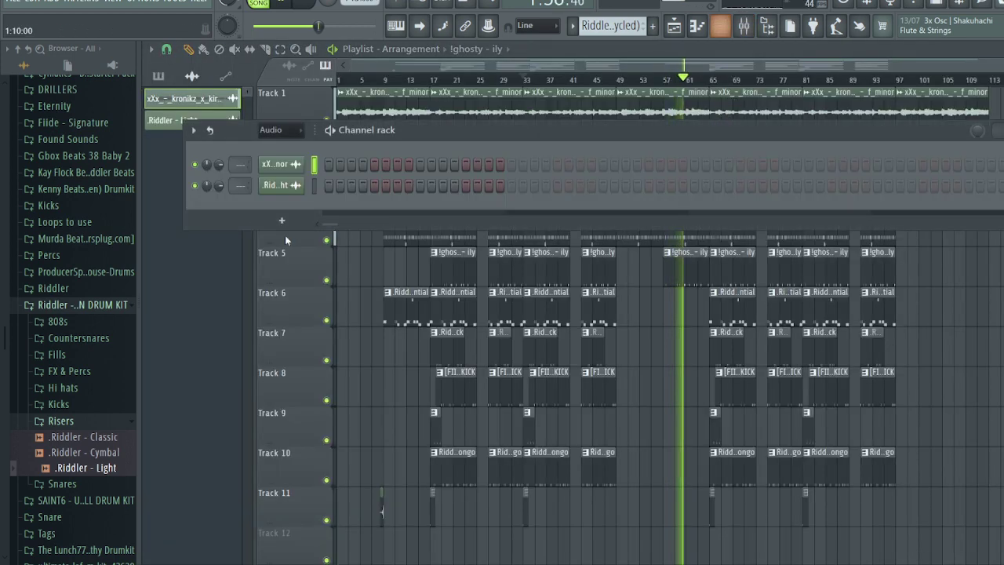
pyautogui.click(301, 132)
pyautogui.click(281, 175)
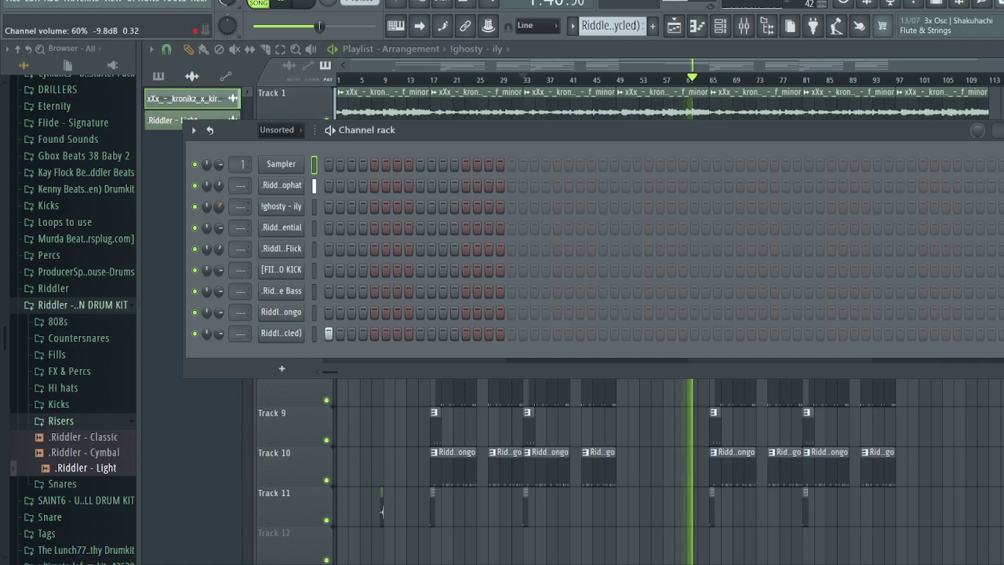
pyautogui.moveTo(219, 207); pyautogui.dragTo(219, 205)
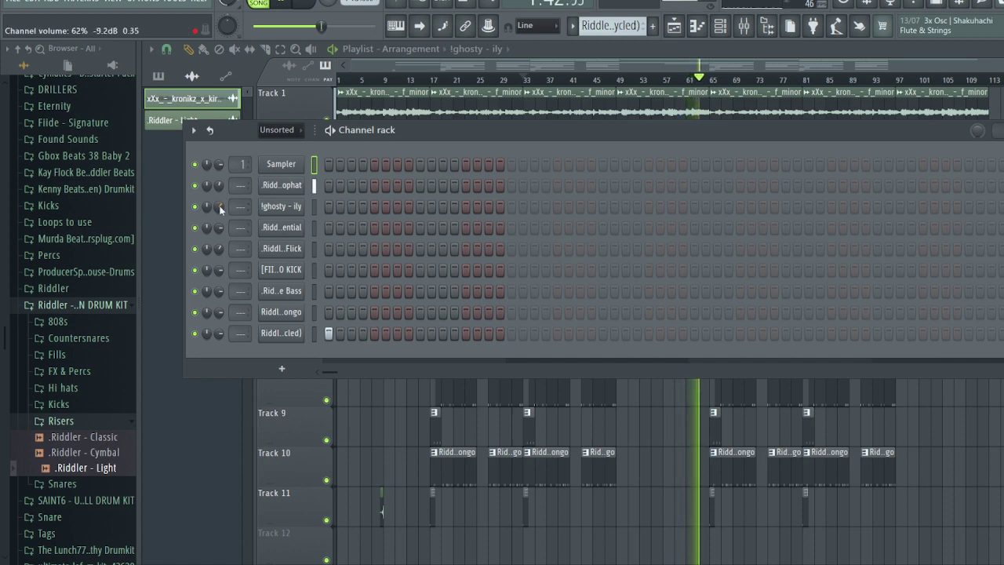
pyautogui.press('F6')
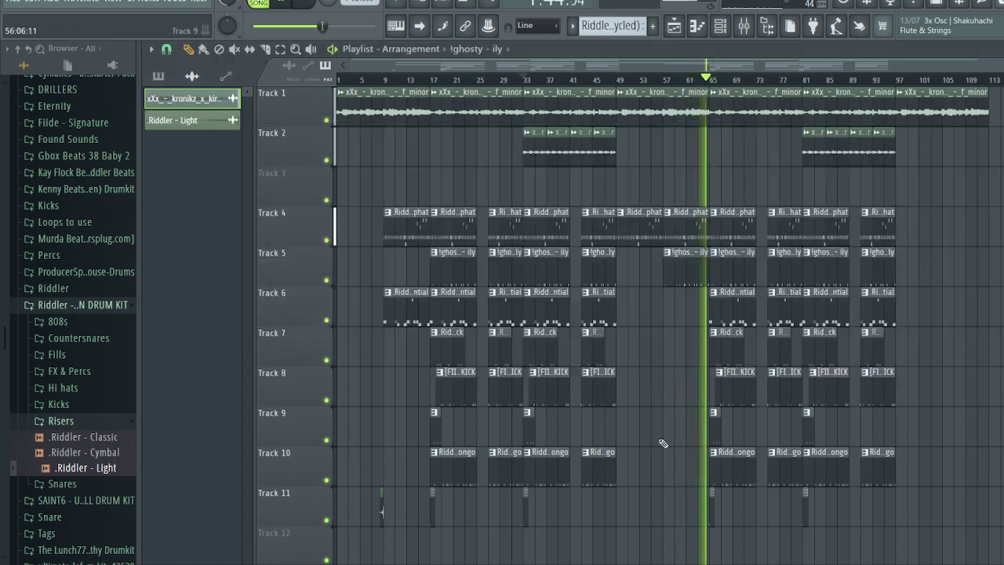
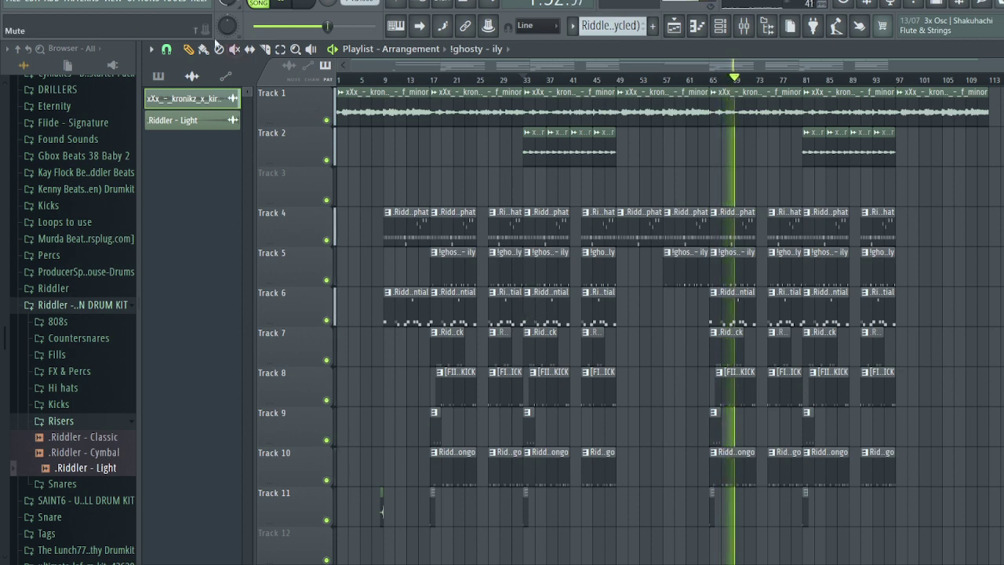
# Check the project's working time and statistics in the project info settings
pyautogui.click(174, 2)
pyautogui.moveTo(149, 15)
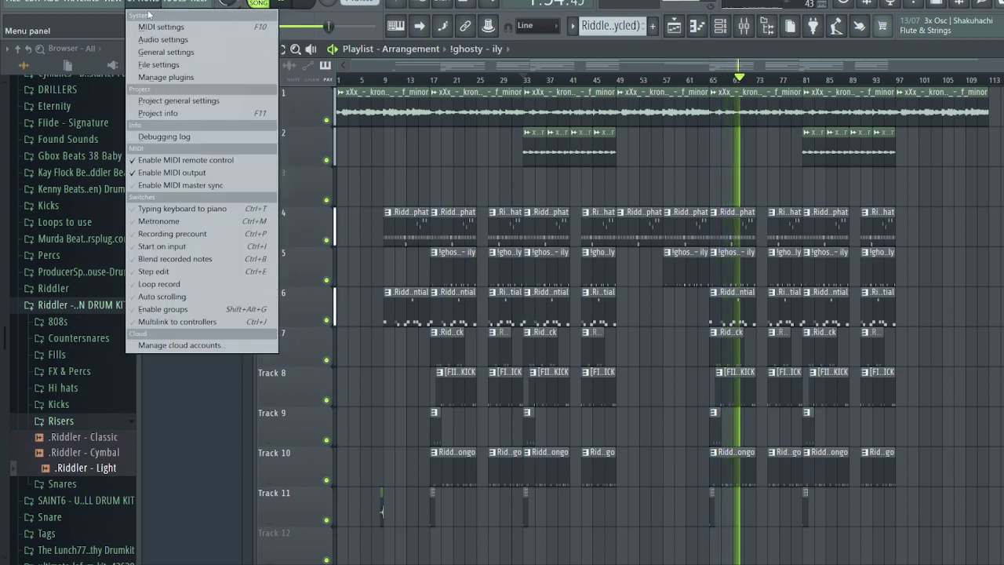
pyautogui.click(166, 52)
pyautogui.click(625, 45)
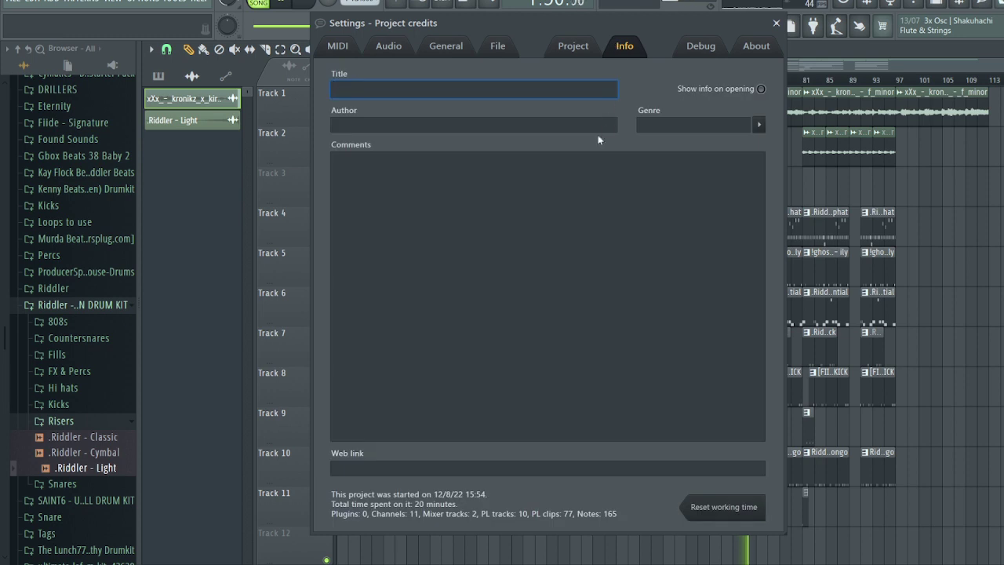
pyautogui.click(777, 25)
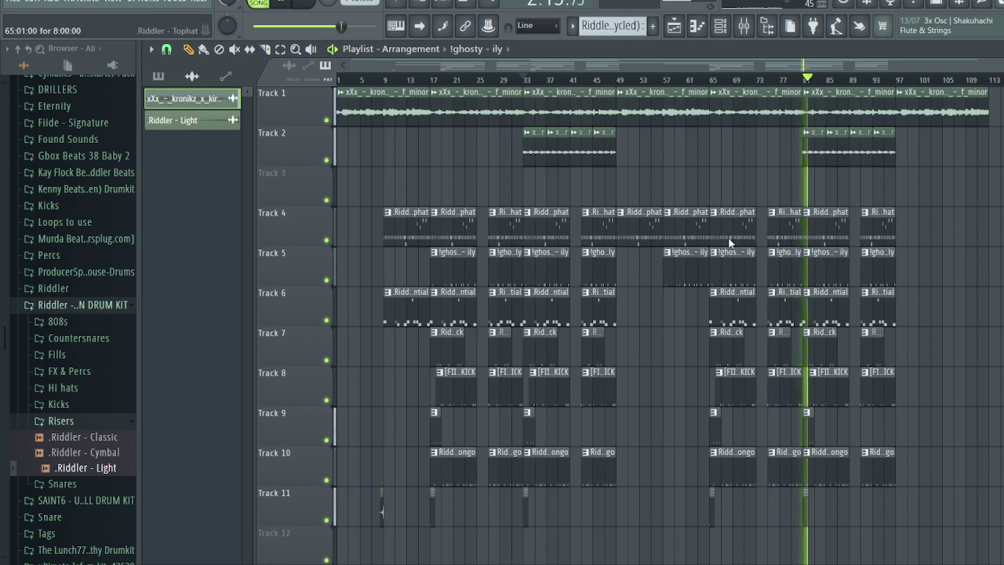
# Save the project
pyautogui.hotkey('ctrl', 's')
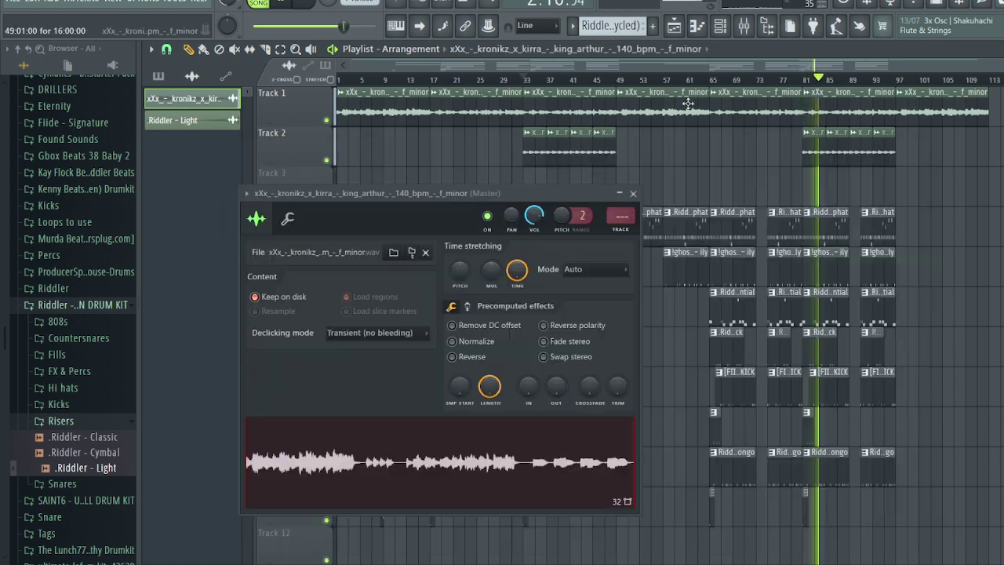